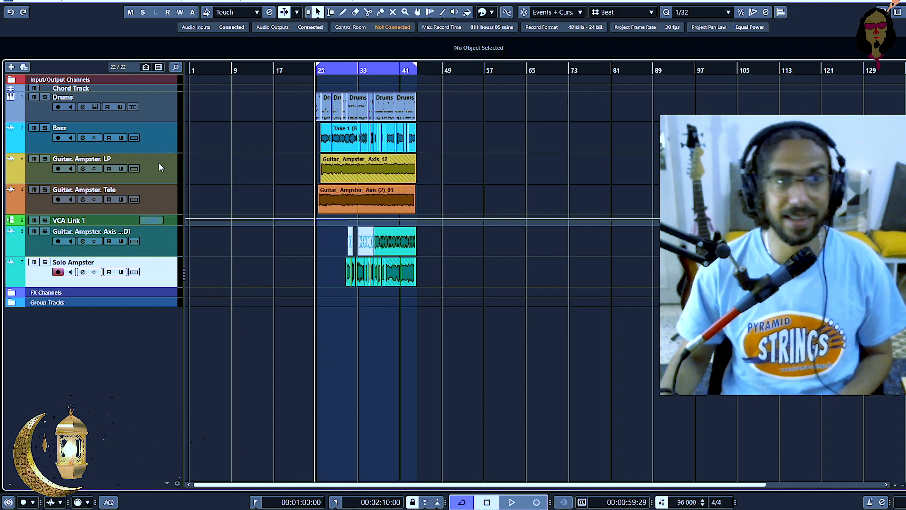
- Select the Guitar. Ampster. LP track in the project and bring up the MixConsole window
left_click(159, 165)
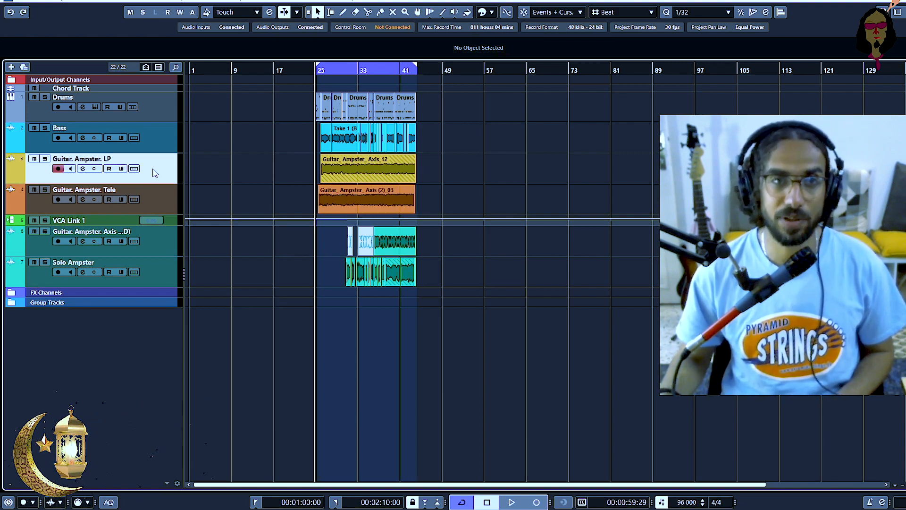
mouse_move(426, 503)
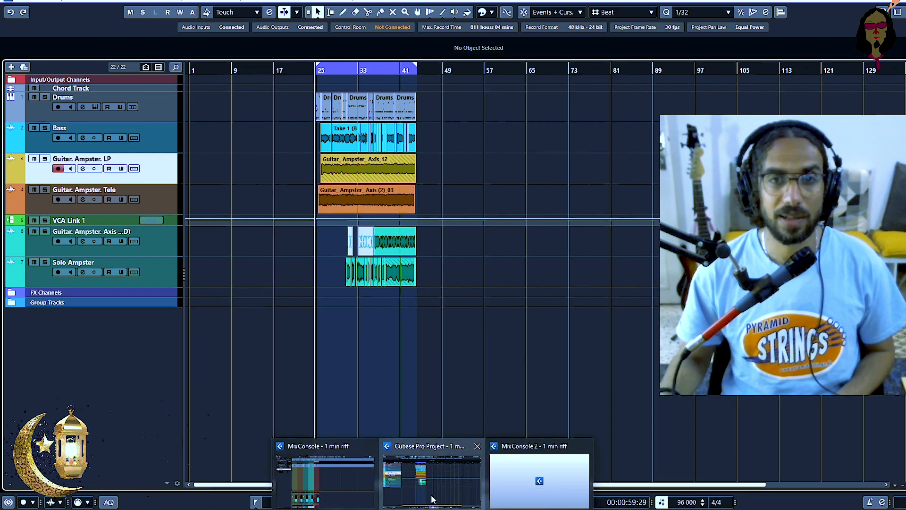
left_click(347, 484)
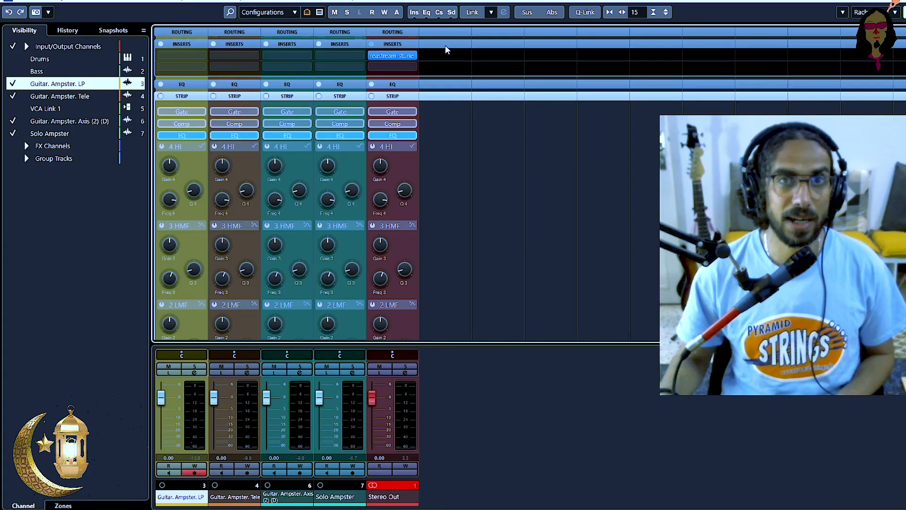
- Collapse the inserts rack and enlarge the channel strips horizontally in the mixer
left_click(446, 45)
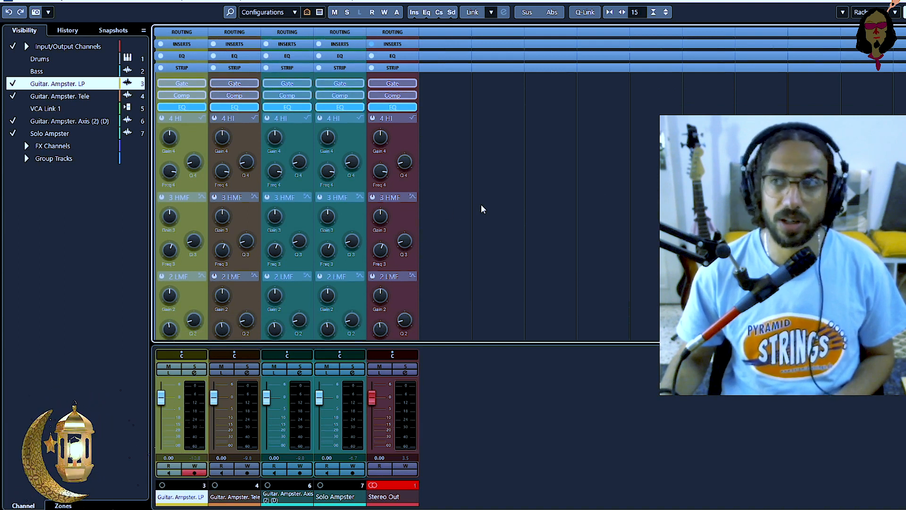
key("h")
key("h")
key("h")
key("h")
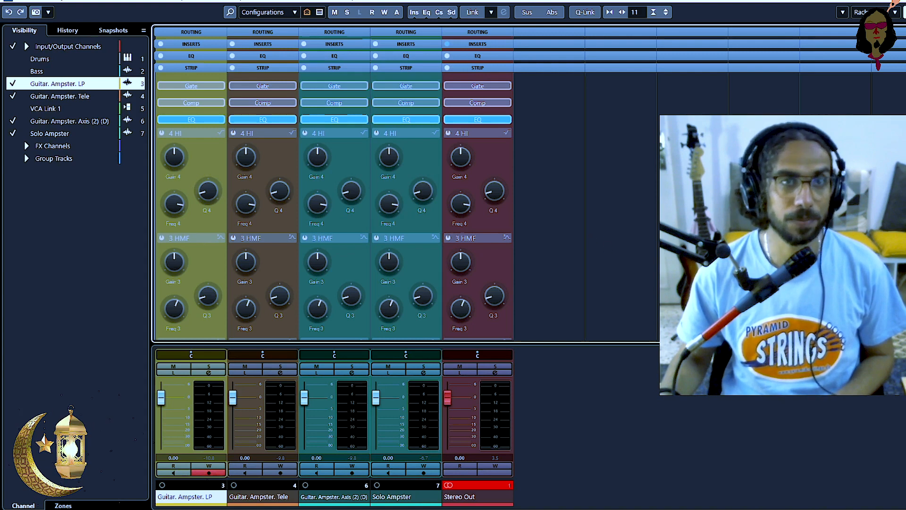
- Open the Guitar. Ampster. LP channel settings, show the equalizer, and enable the low-cut and high-cut filters in the Pre section
left_click(209, 373)
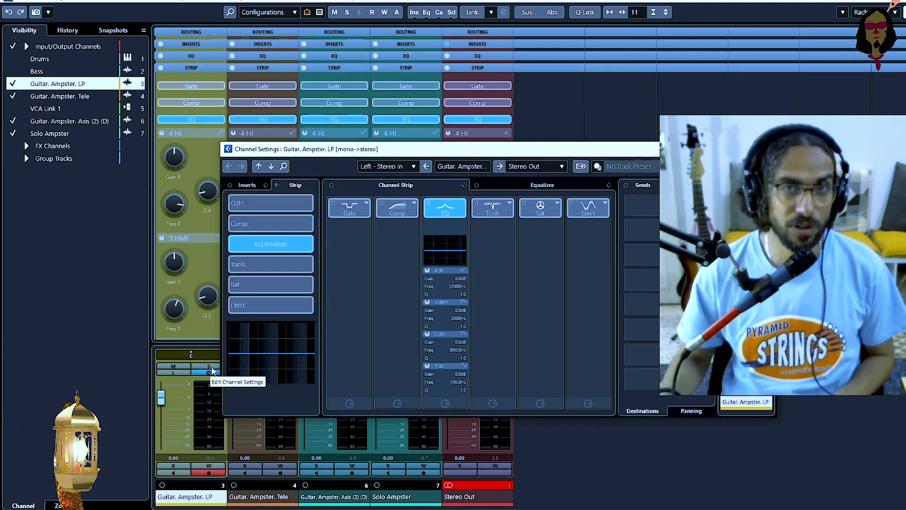
left_click(525, 184)
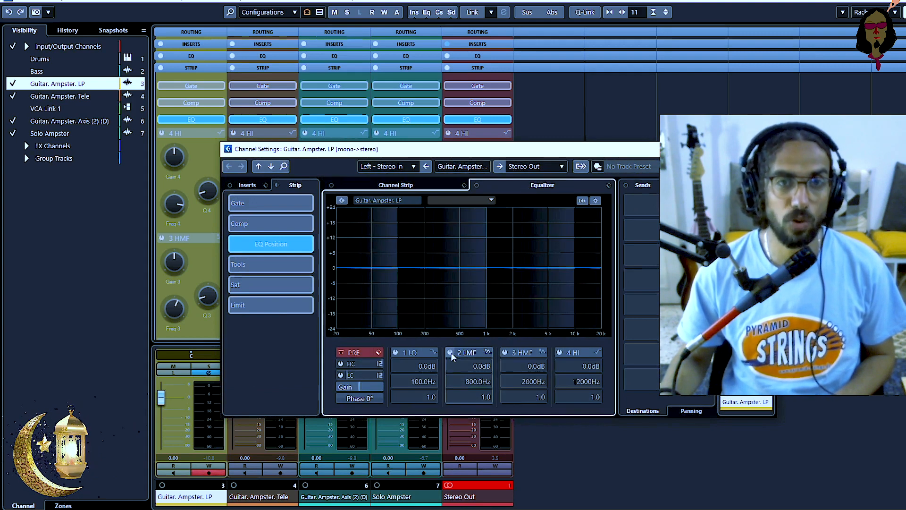
left_click_drag(437, 153, 343, 124)
left_click(247, 346)
left_click(247, 335)
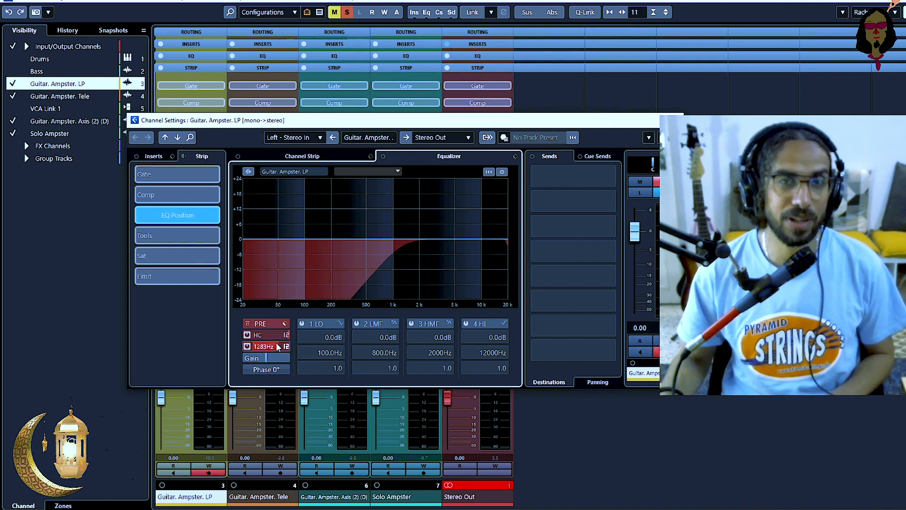
- Play the guitar while sweeping its low-cut filter frequency down to about 77 Hz and back up to just above 126 Hz
key("space")
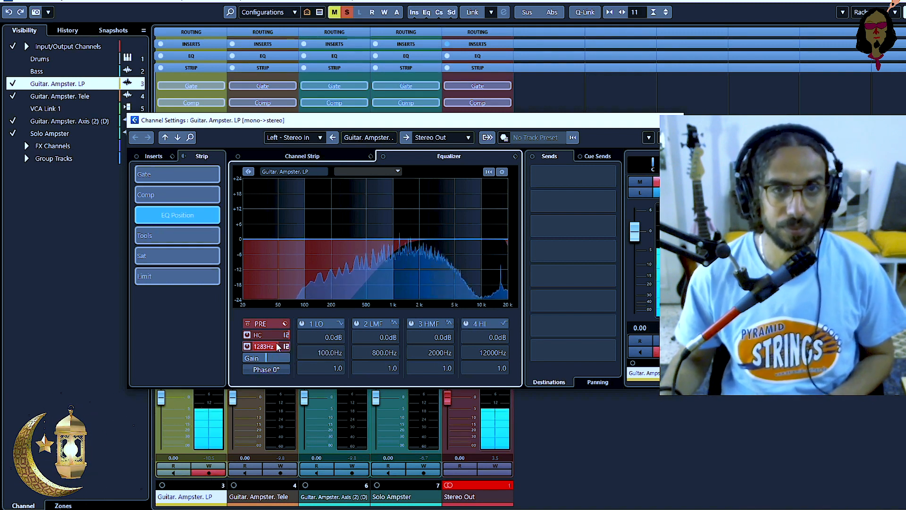
scroll(278, 347, "down", 5)
scroll(277, 347, "down", 4)
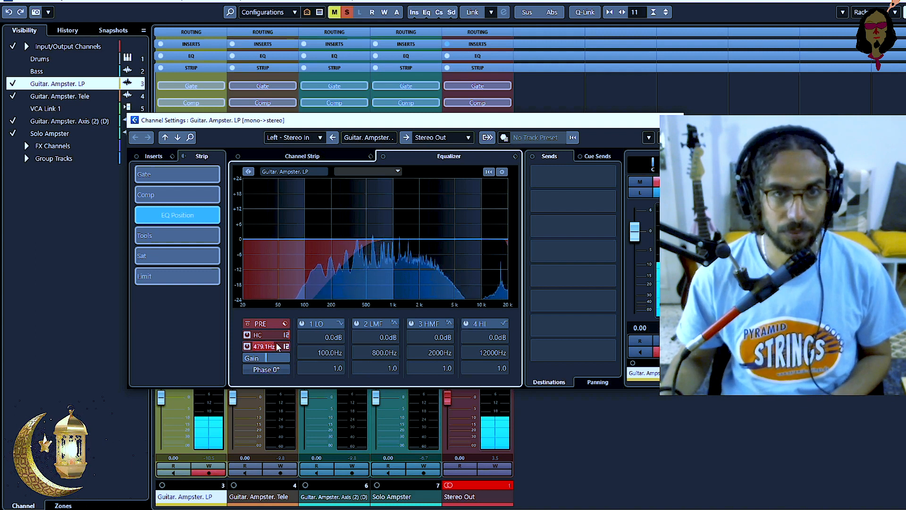
scroll(278, 347, "down", 4)
scroll(278, 347, "down", 4)
scroll(277, 347, "down", 3)
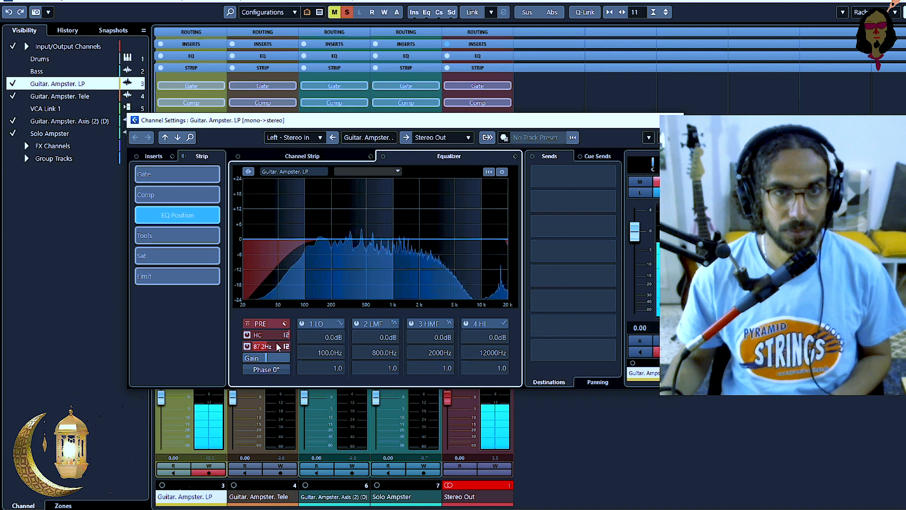
scroll(278, 347, "up", 2)
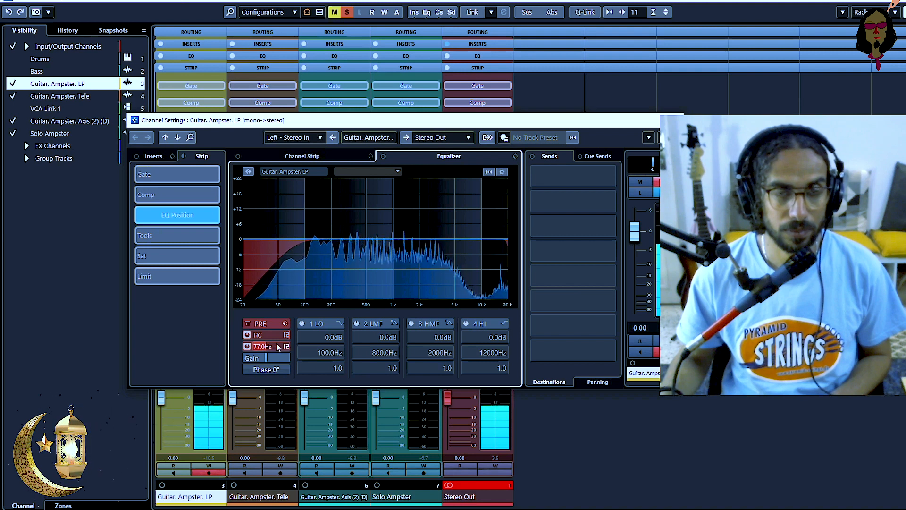
scroll(277, 347, "up", 3)
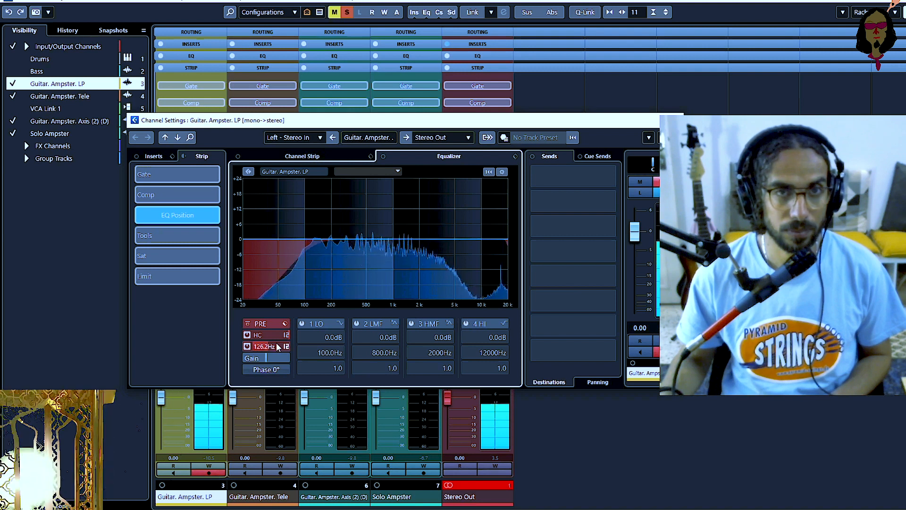
scroll(277, 347, "up", 1)
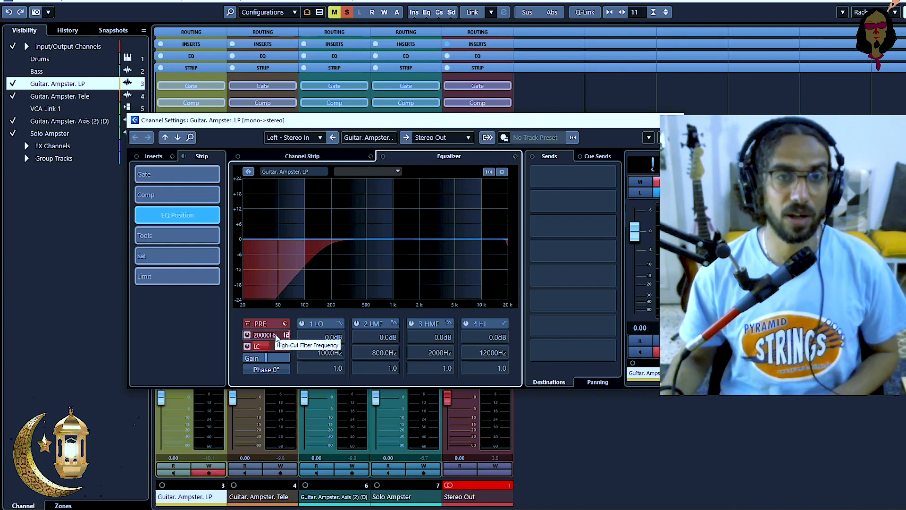
- During playback, sweep the high-cut frequency down to about 166 Hz and back up past 1494 Hz, and close the channel settings
key("space")
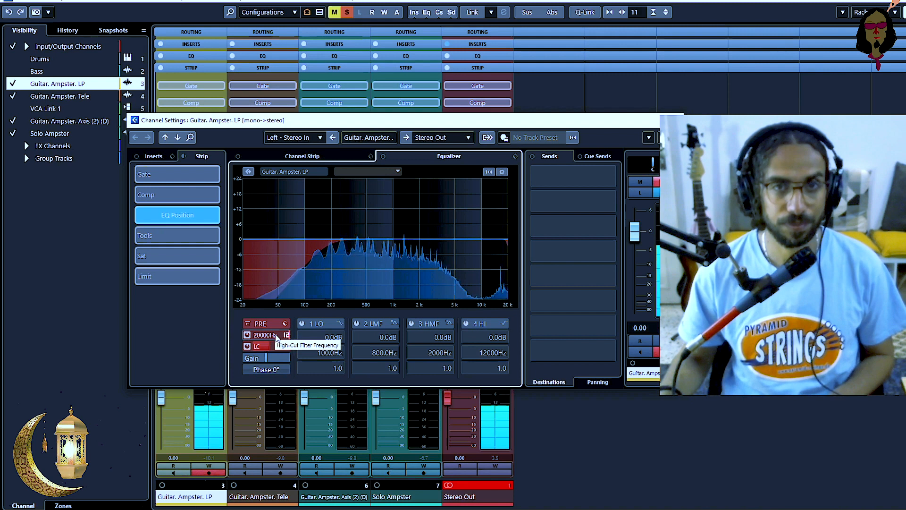
scroll(276, 335, "down", 10)
scroll(276, 335, "down", 12)
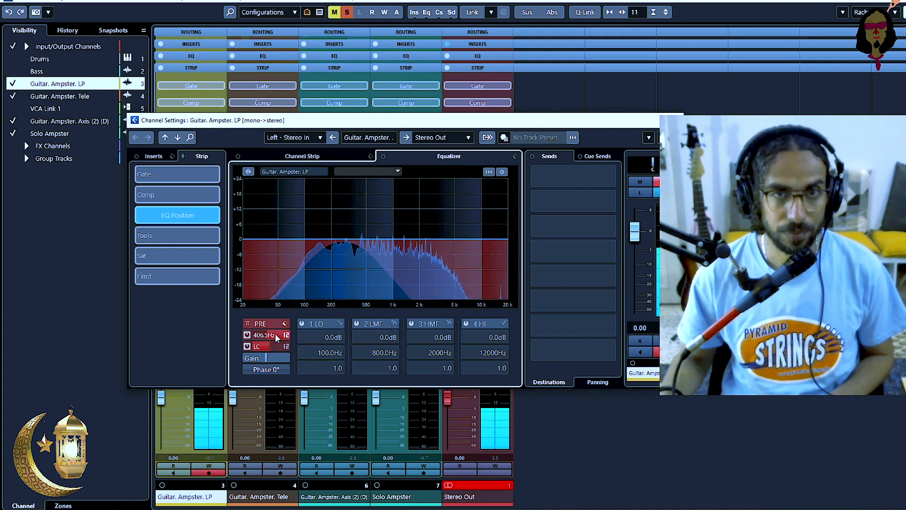
scroll(274, 333, "down", 1)
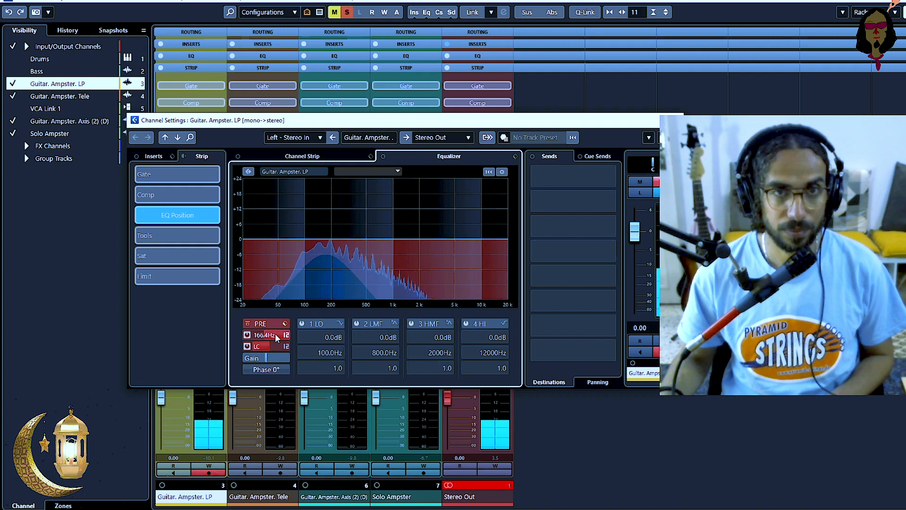
scroll(274, 333, "up", 5)
scroll(275, 333, "up", 4)
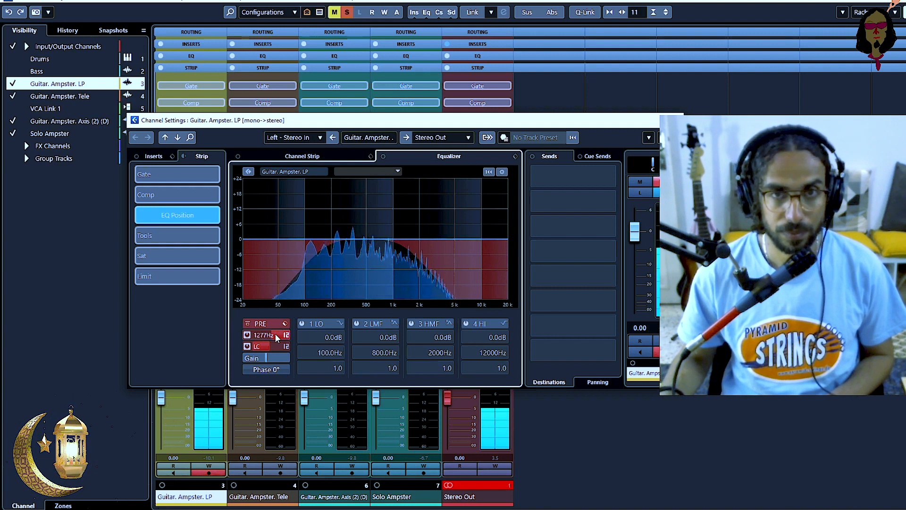
scroll(275, 333, "up", 1)
scroll(275, 334, "up", 2)
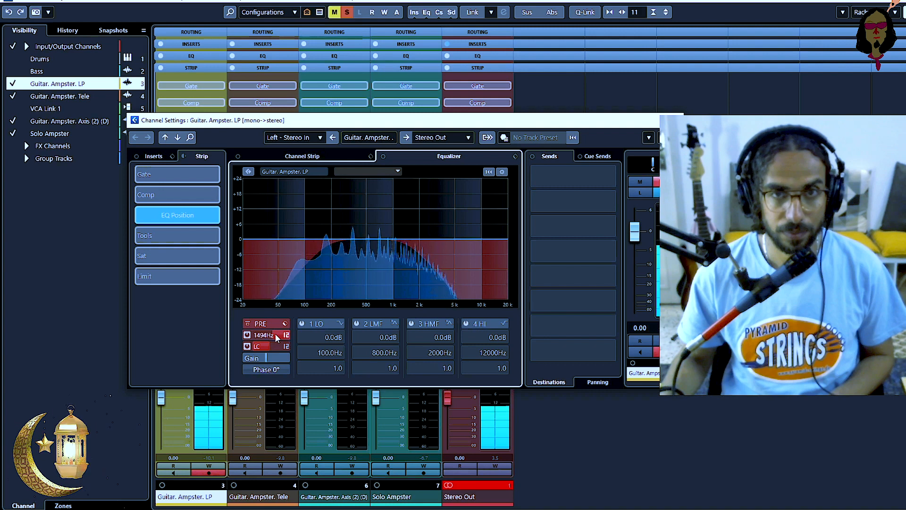
scroll(274, 333, "up", 2)
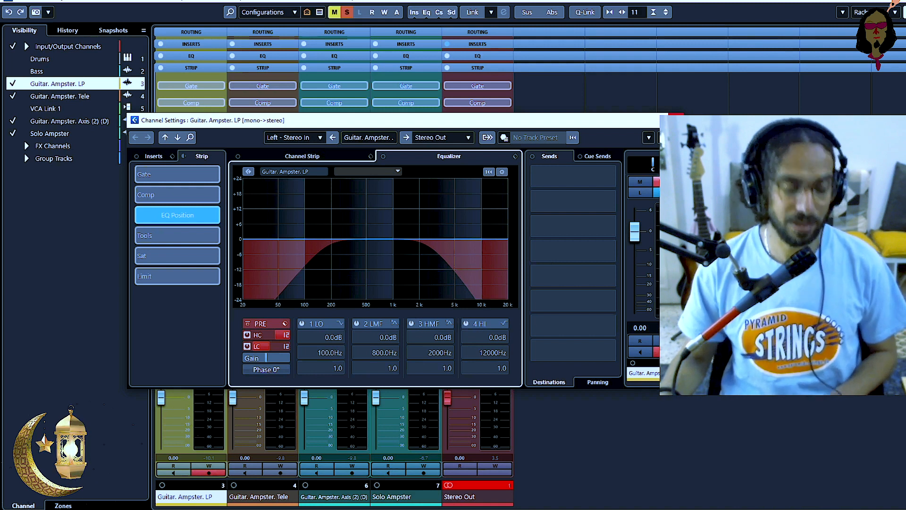
left_click(676, 118)
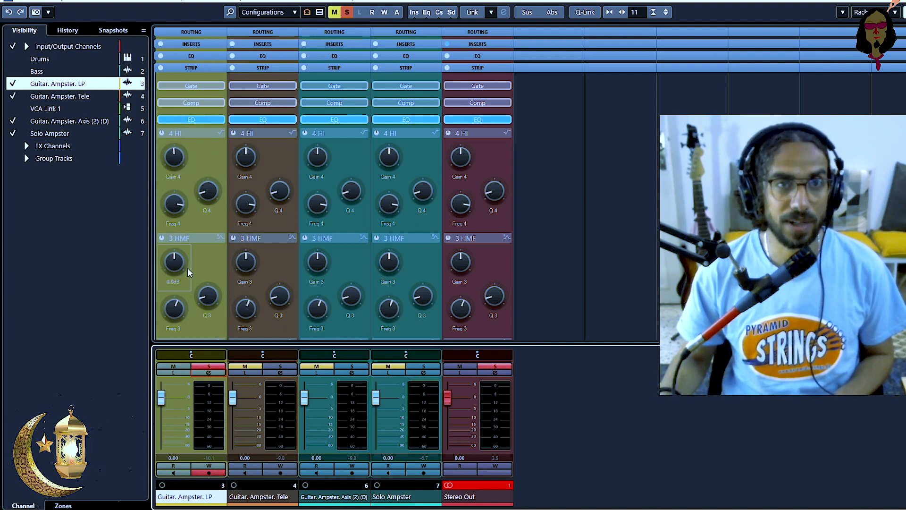
- Enable the 4 HI band on the Guitar. Ampster. LP strip, boost its gain during playback, and set its Q to 2.8
scroll(594, 265, "down", 3)
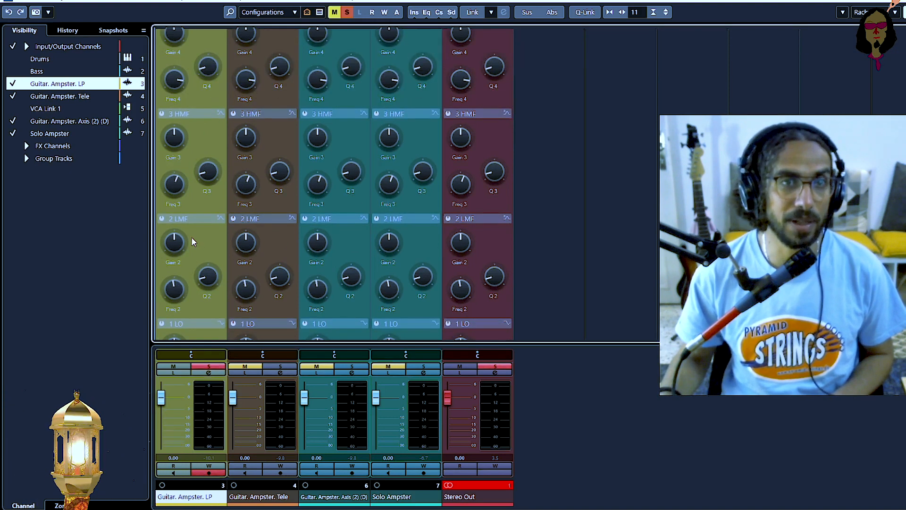
scroll(191, 237, "down", 3)
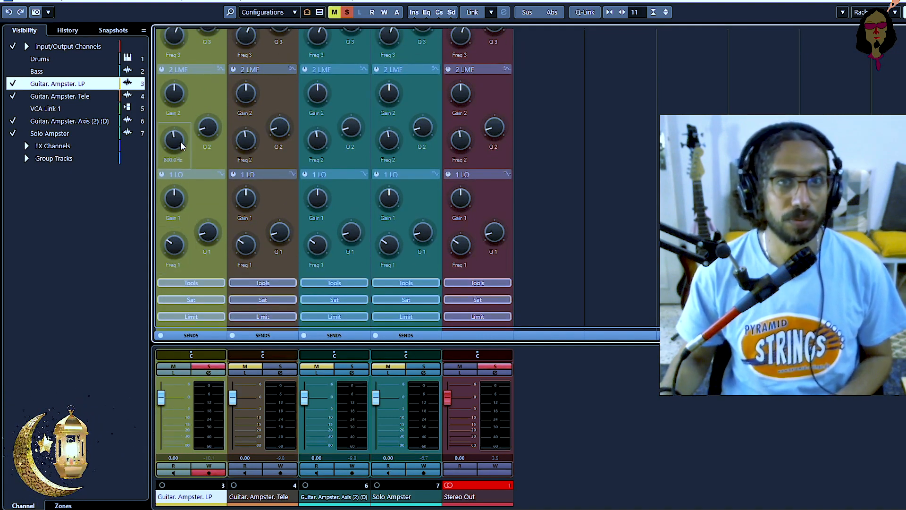
scroll(517, 199, "up", 6)
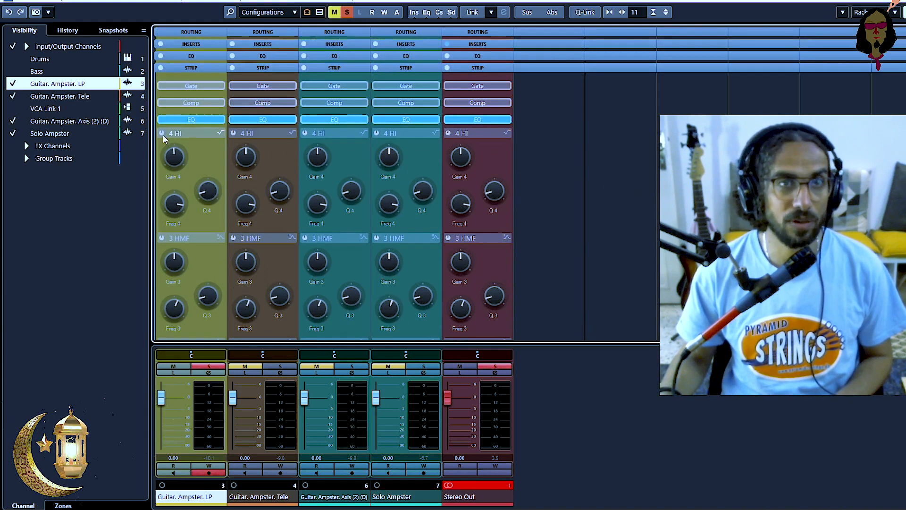
left_click(162, 134)
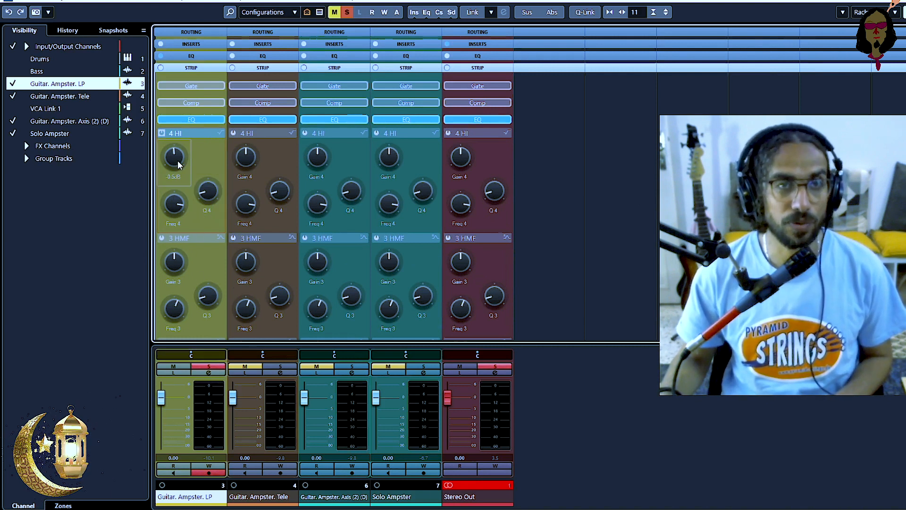
key("space")
scroll(178, 161, "up", 13)
scroll(178, 160, "up", 3)
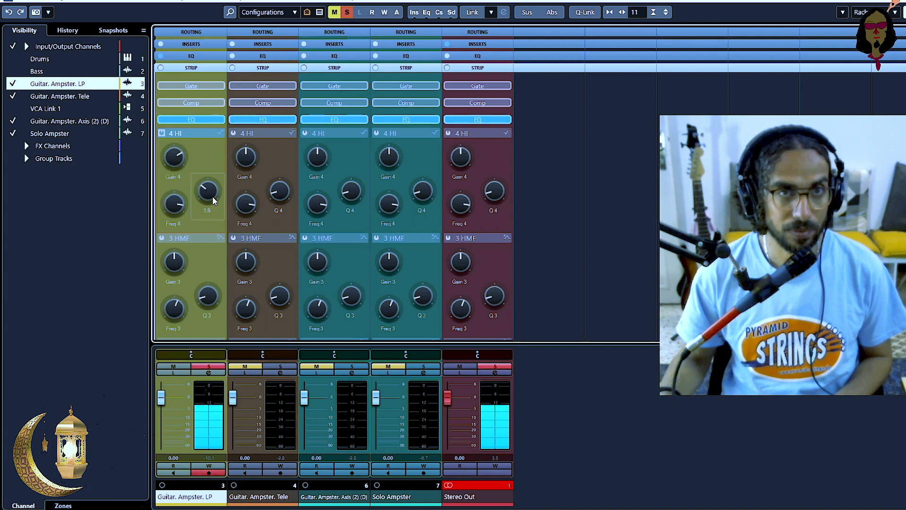
scroll(212, 198, "up", 3)
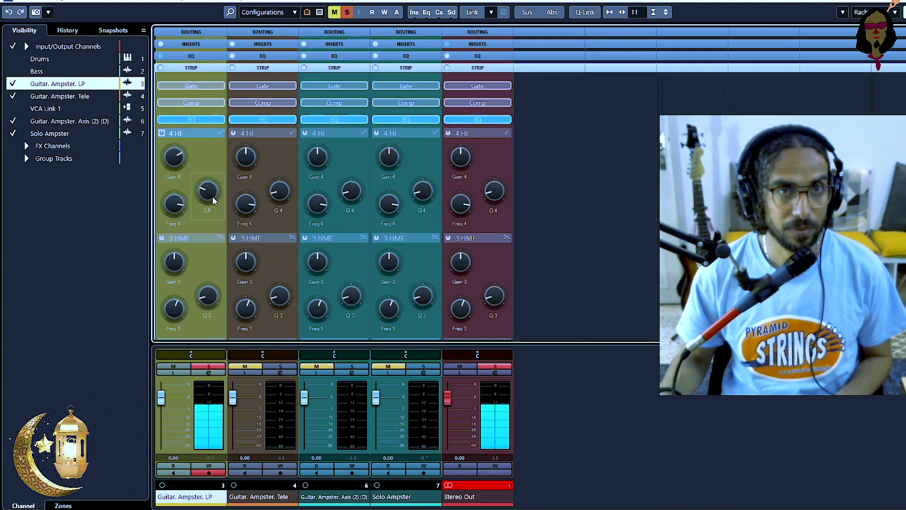
- Cut the 4 HI band's gain to -4.3 dB and sweep its frequency around 4200 Hz on the LP guitar channel
scroll(175, 158, "down", 10)
scroll(174, 158, "down", 3)
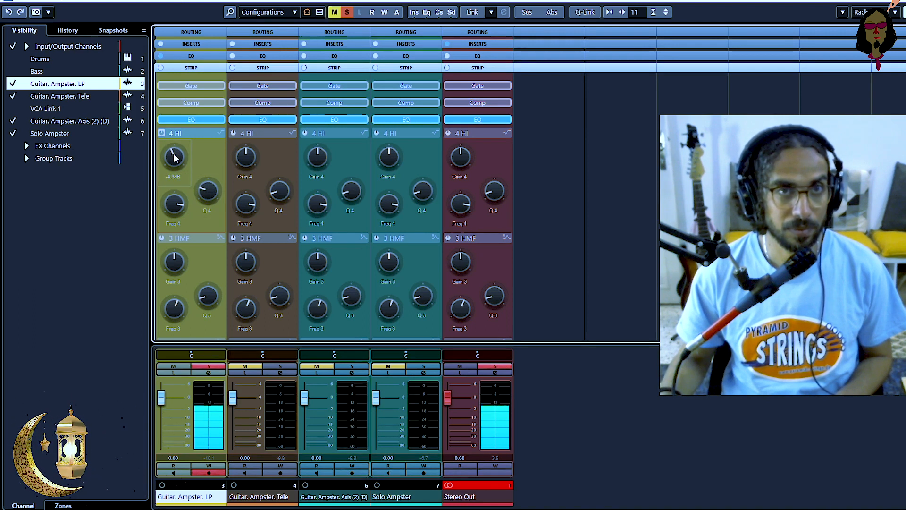
scroll(169, 210, "down", 4)
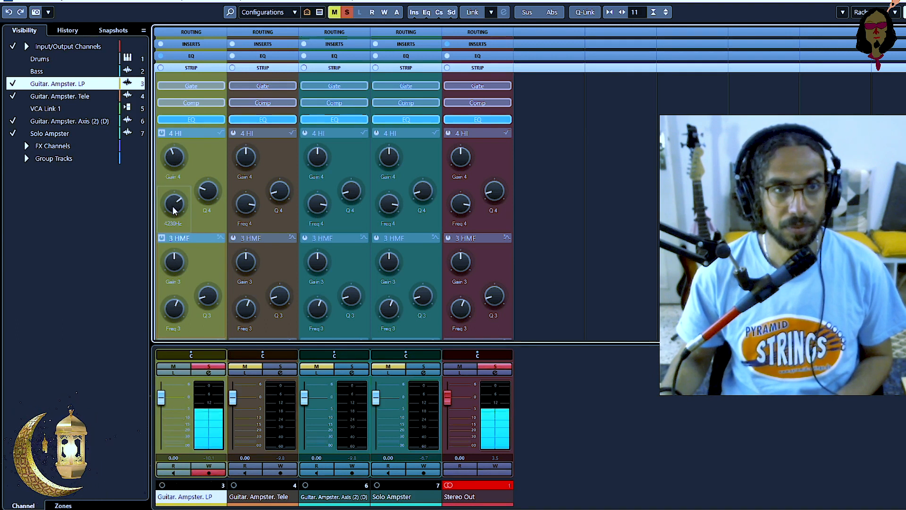
scroll(632, 271, "down", 3)
scroll(631, 270, "up", 3)
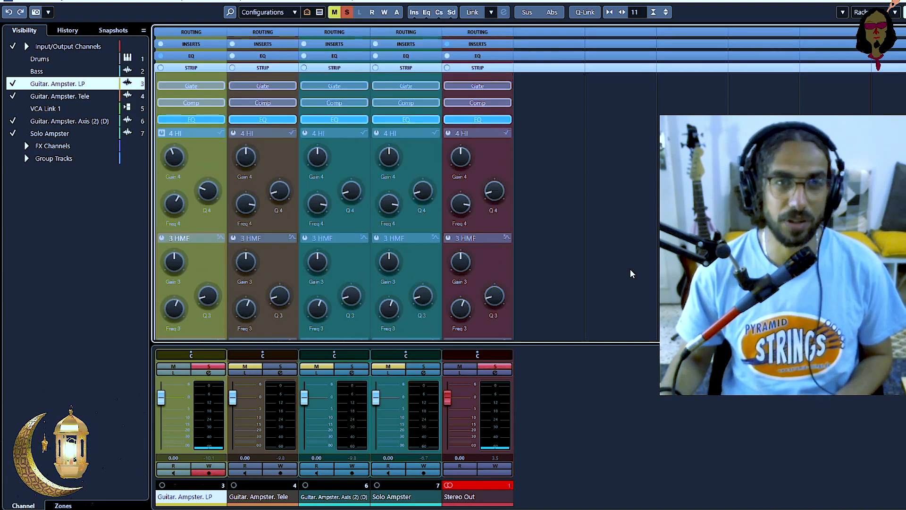
- Enable the 3 HMF band on the Guitar. Ampster. LP strip, boost its gain during playback, and bring it down to -1.9 dB
scroll(632, 273, "down", 2)
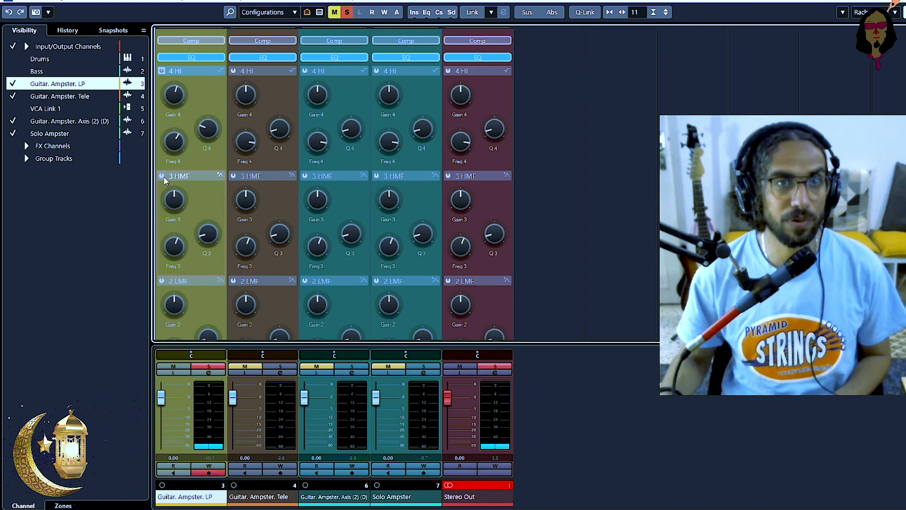
left_click_drag(181, 222, 179, 214)
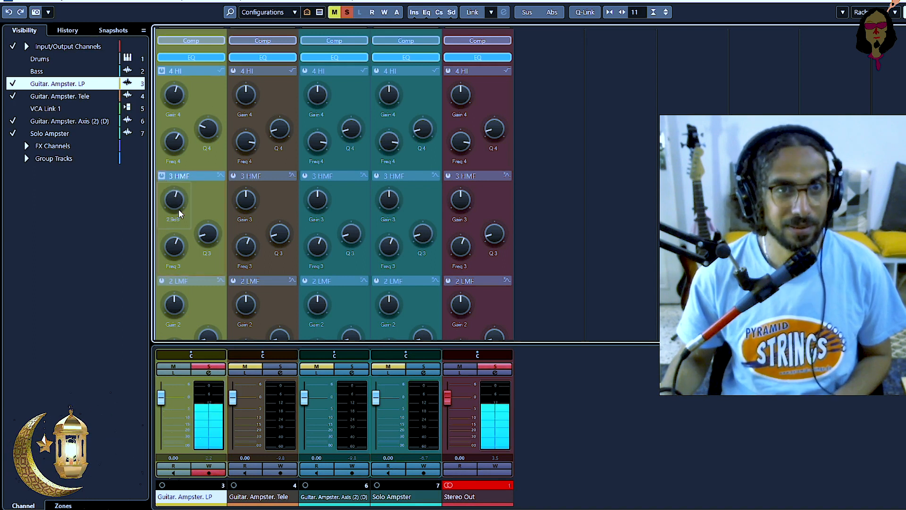
scroll(179, 214, "down", 3)
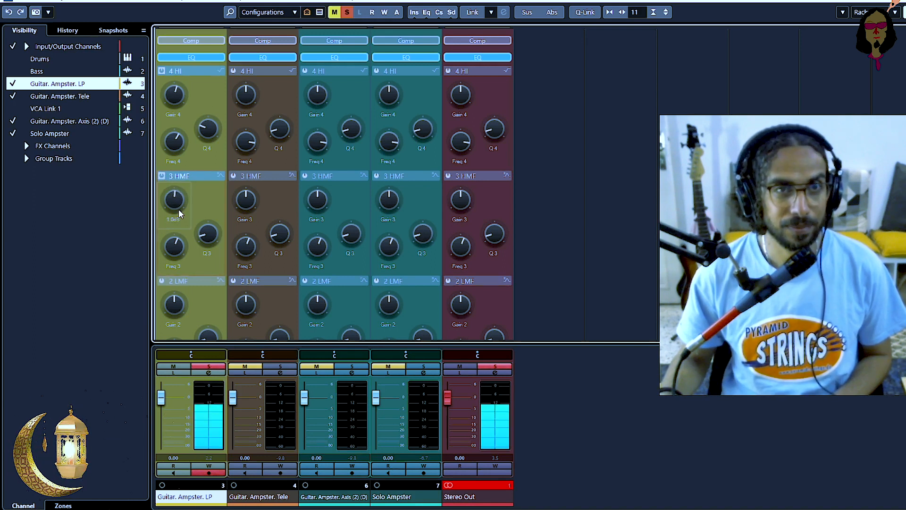
scroll(179, 214, "down", 2)
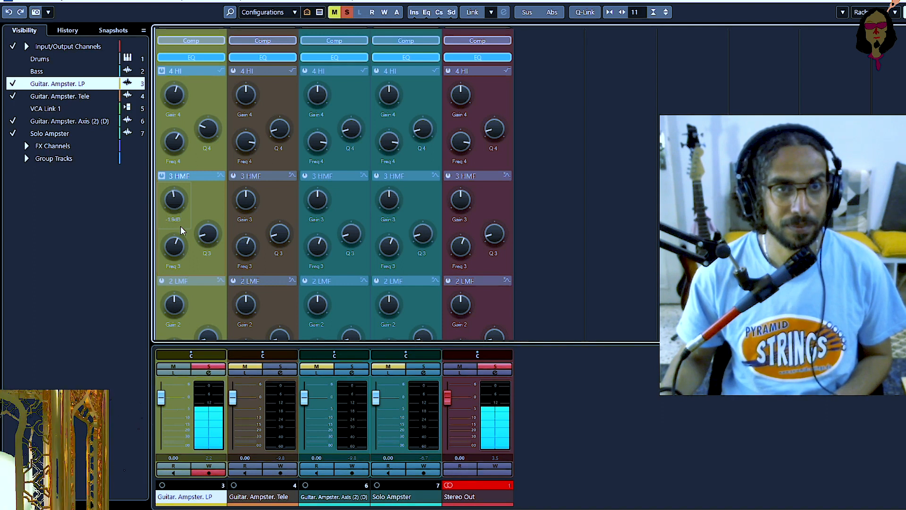
- Sweep the LP guitar's 3 HMF frequency across its range from 20 Hz upward during playback and settle it at 203.1 Hz
scroll(184, 255, "down", 2)
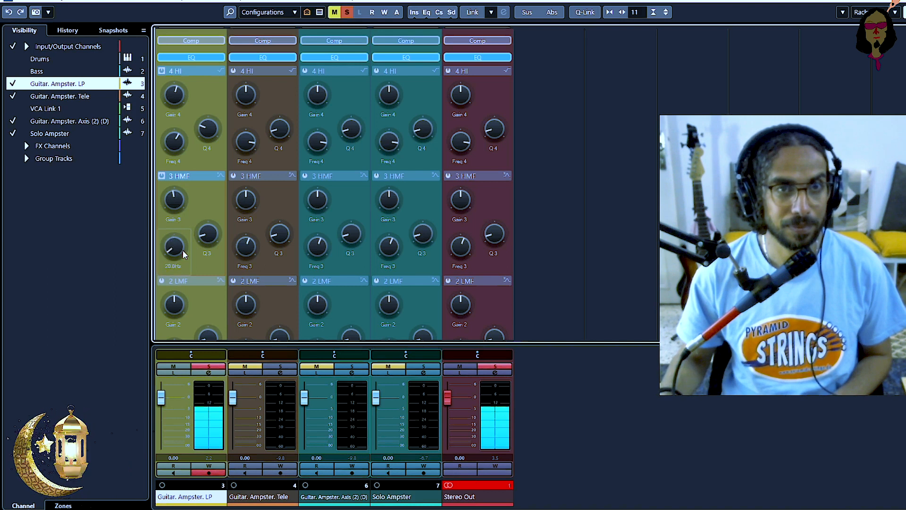
scroll(184, 255, "up", 2)
scroll(185, 255, "up", 3)
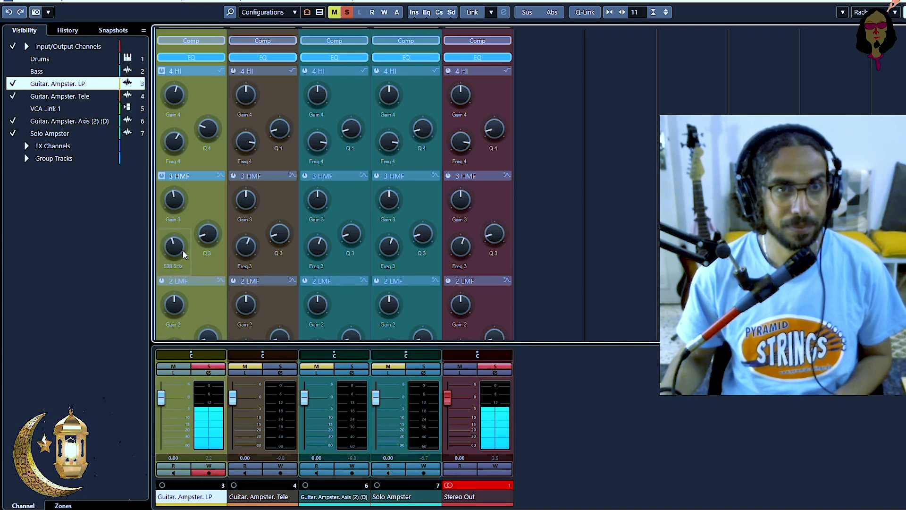
scroll(184, 255, "up", 3)
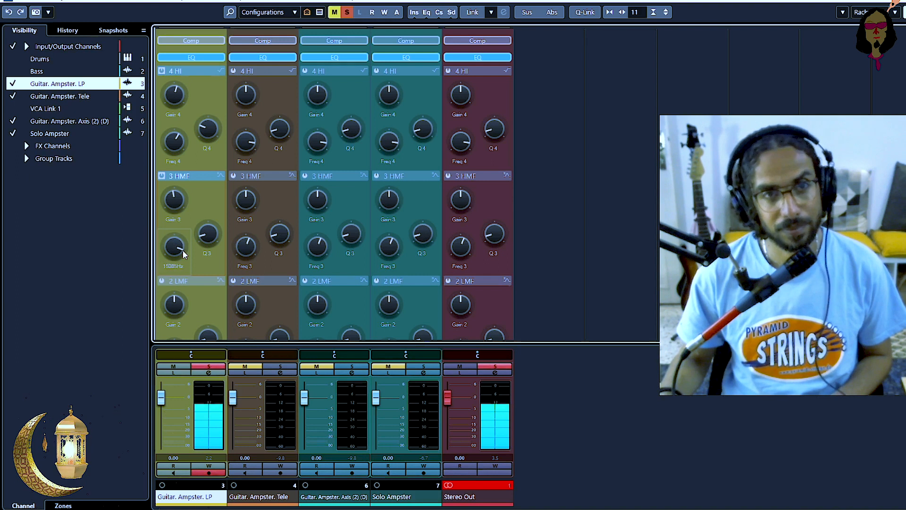
scroll(184, 255, "down", 3)
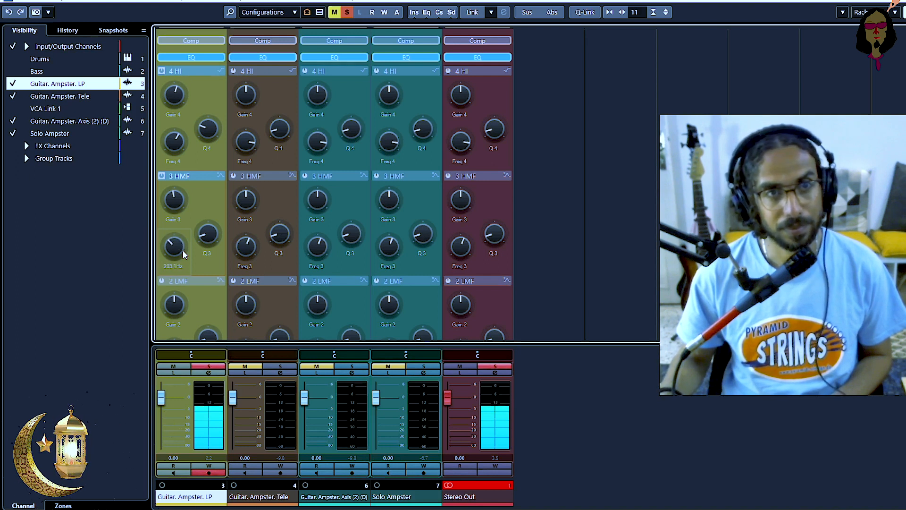
- Set the 3 HMF band's Q to 7.7 and gain to -3.4 dB, and adjust the 4 HI gain to 1.9 dB
scroll(207, 240, "up", 3)
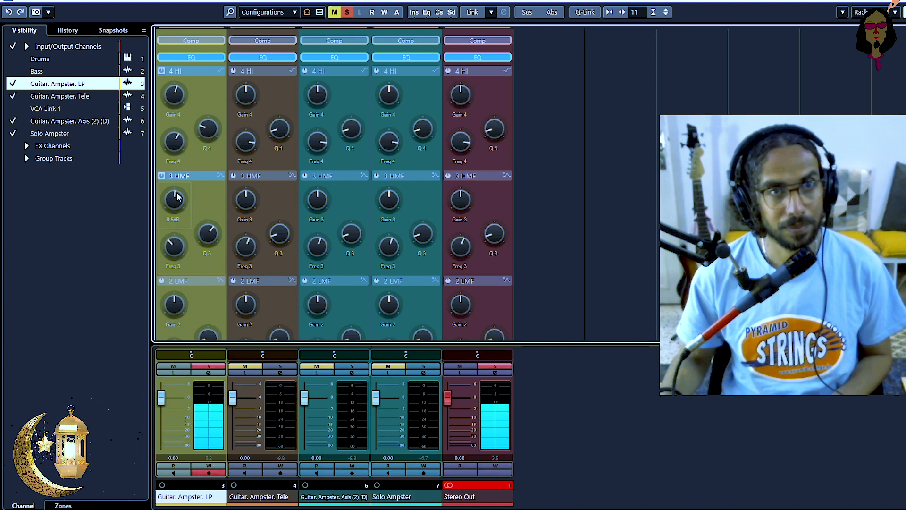
scroll(179, 197, "up", 1)
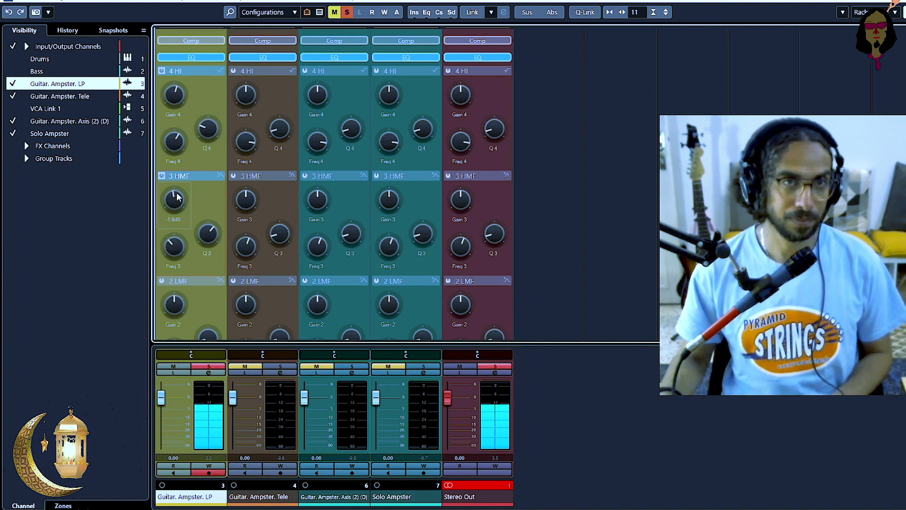
scroll(179, 197, "down", 3)
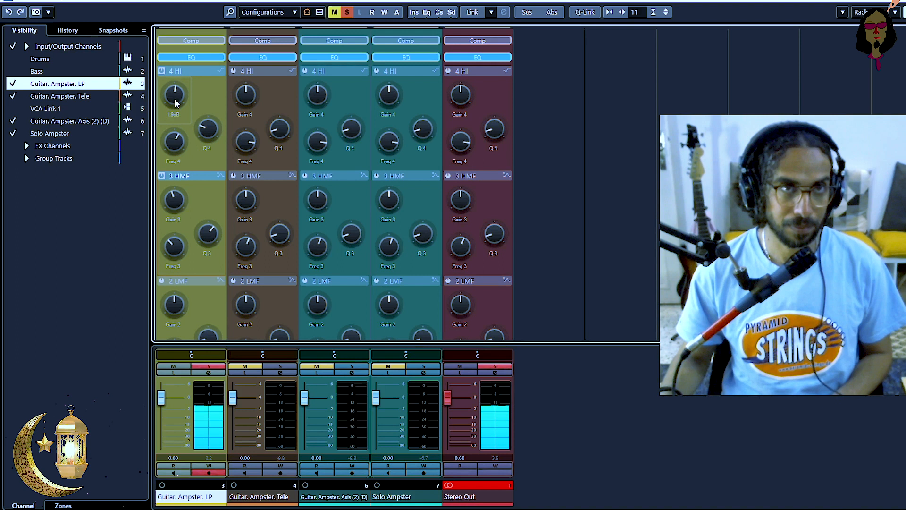
- Enable the 2 LMF band on the LP guitar strip with about 1.8 dB of gain, a frequency of 2422 Hz and a Q of 2.4
left_click(162, 281)
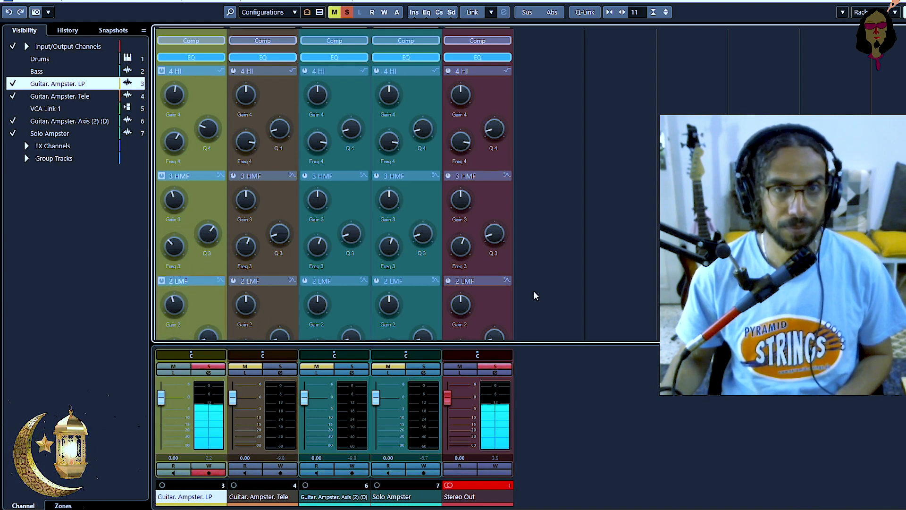
scroll(535, 296, "down", 5)
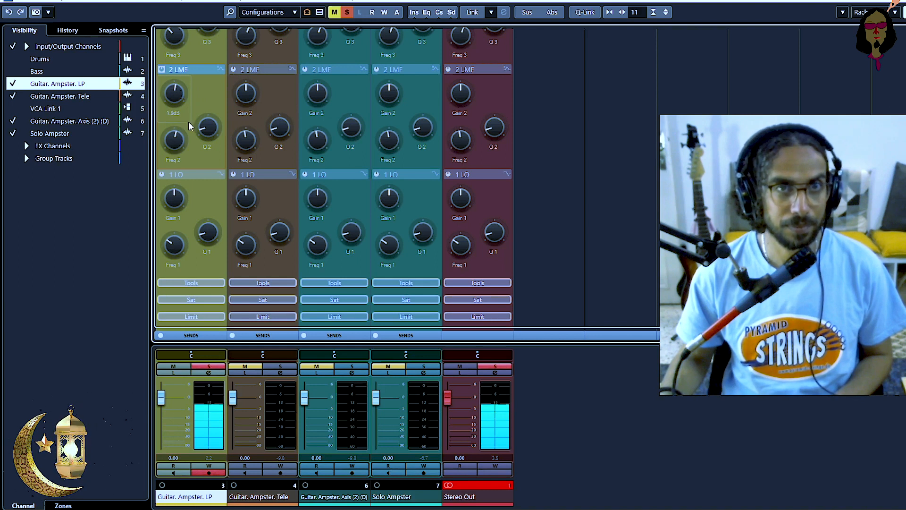
scroll(208, 130, "up", 5)
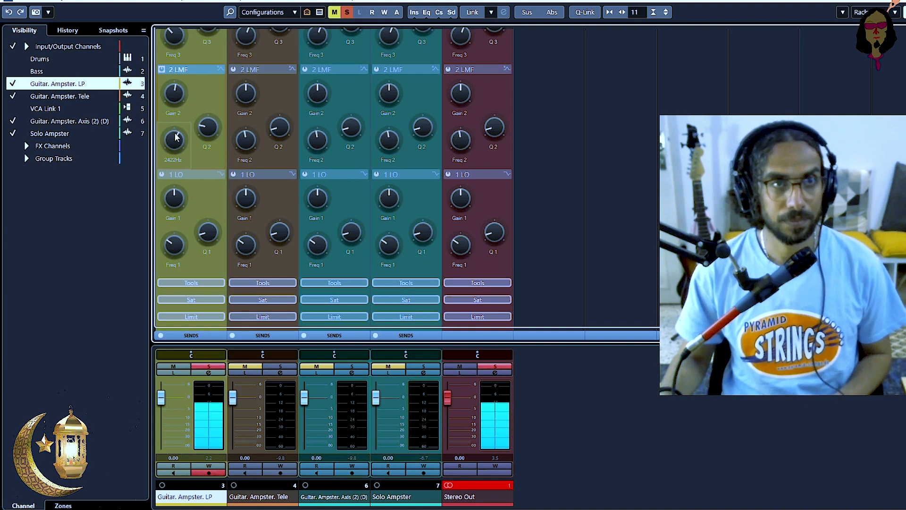
- Show the Drums channel in the mixer, solo it with its fader at -6.31, and hide the channel again
left_click(19, 60)
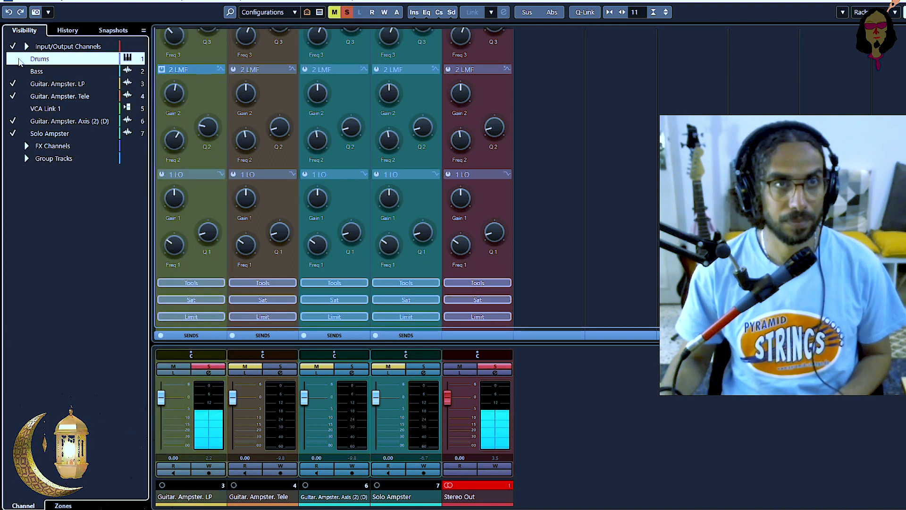
left_click(14, 61)
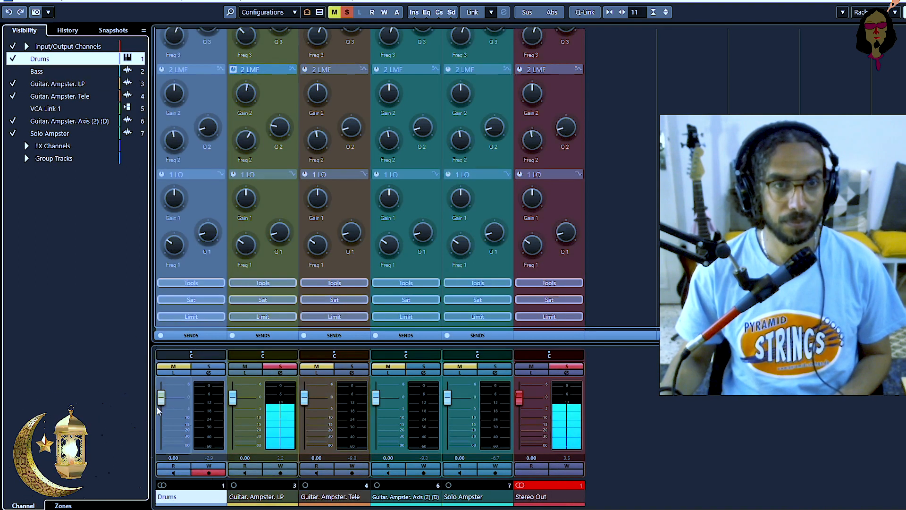
left_click_drag(161, 413, 160, 426)
left_click(174, 372)
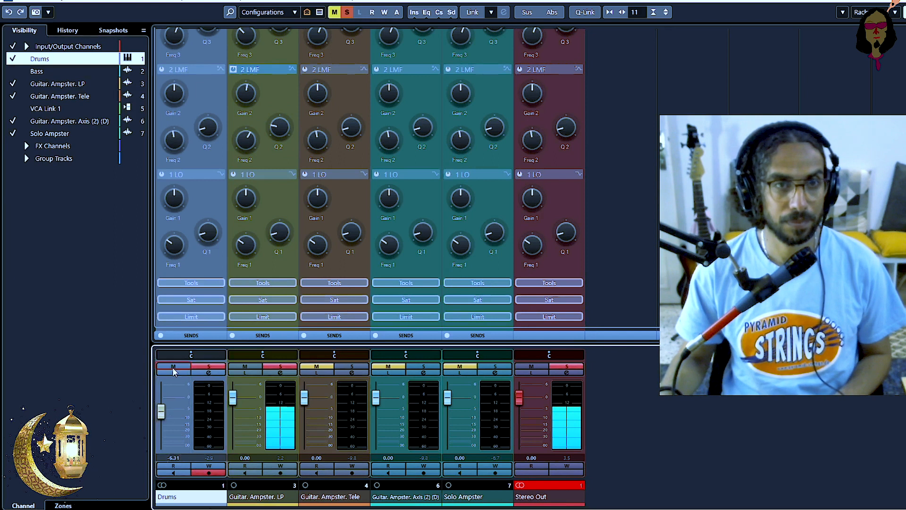
left_click(13, 59)
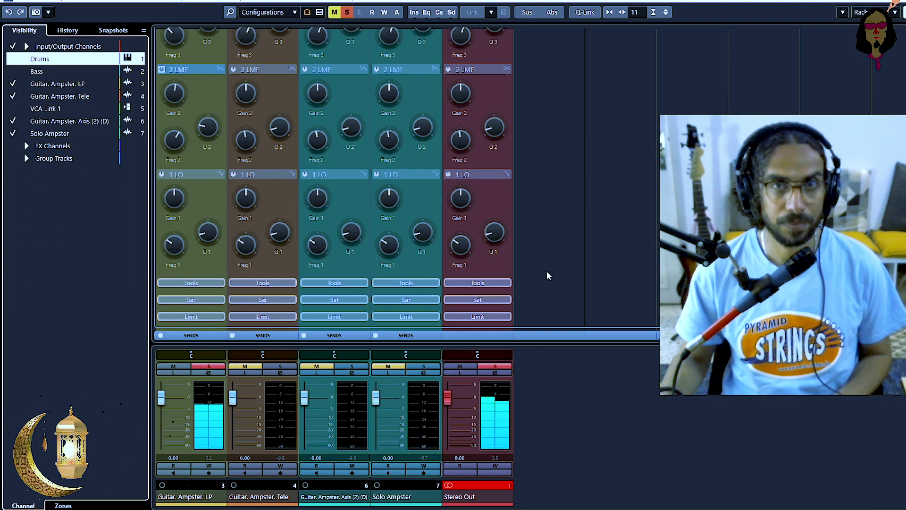
- Show the Bass channel, solo it and lower its fader to -4.60 during playback, and hide the channel again
scroll(569, 254, "up", 5)
scroll(568, 250, "down", 3)
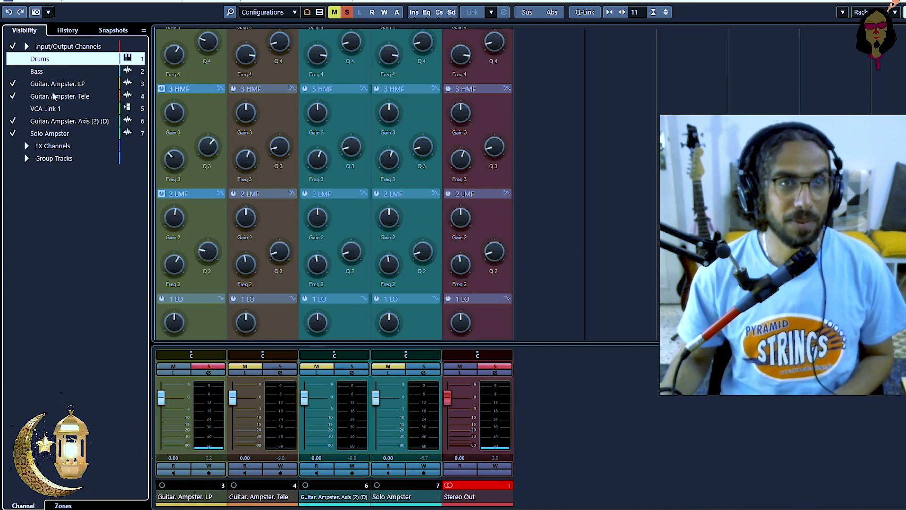
left_click(13, 72)
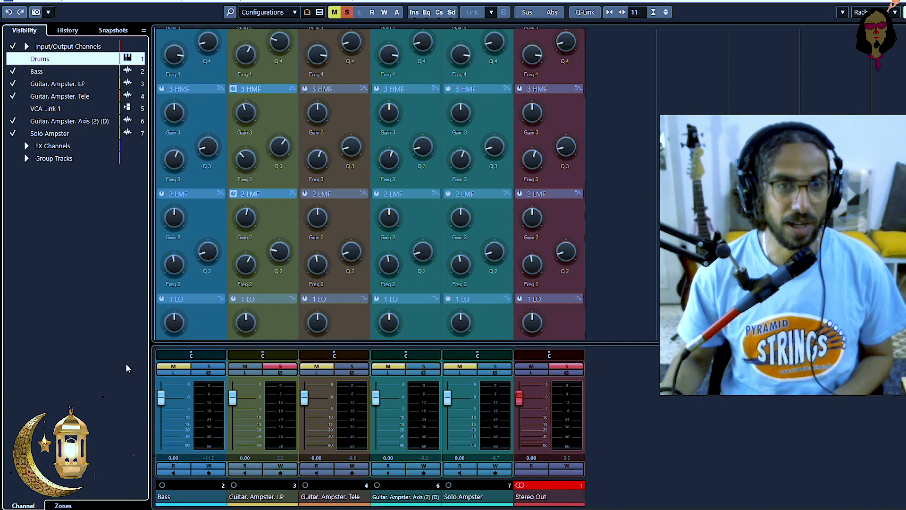
left_click(209, 367)
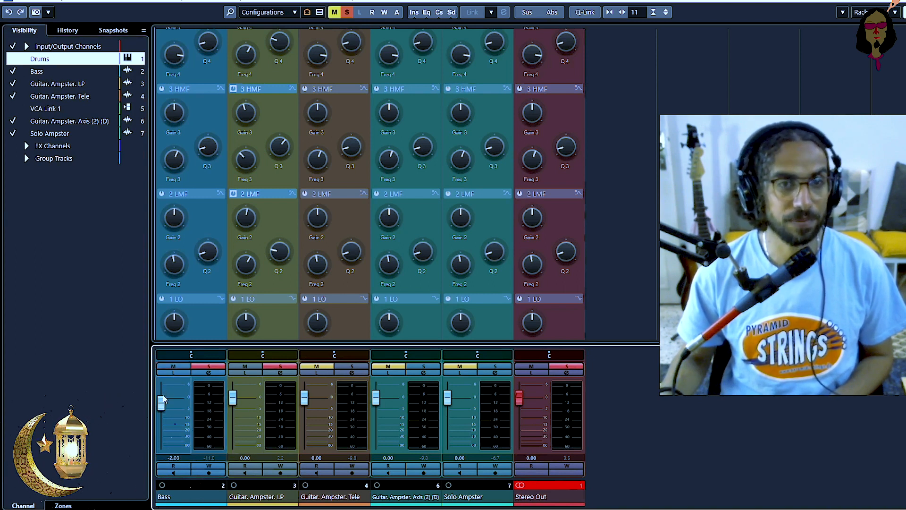
key("space")
scroll(163, 398, "down", 3)
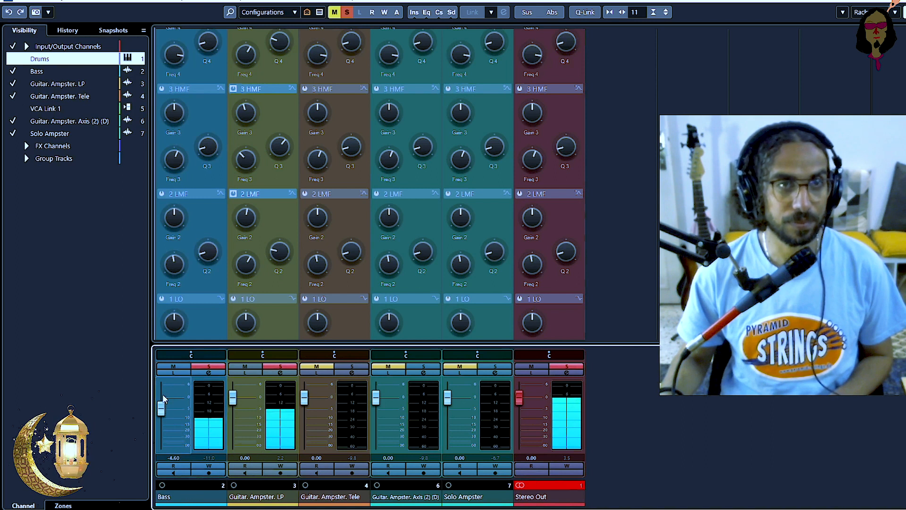
left_click(13, 71)
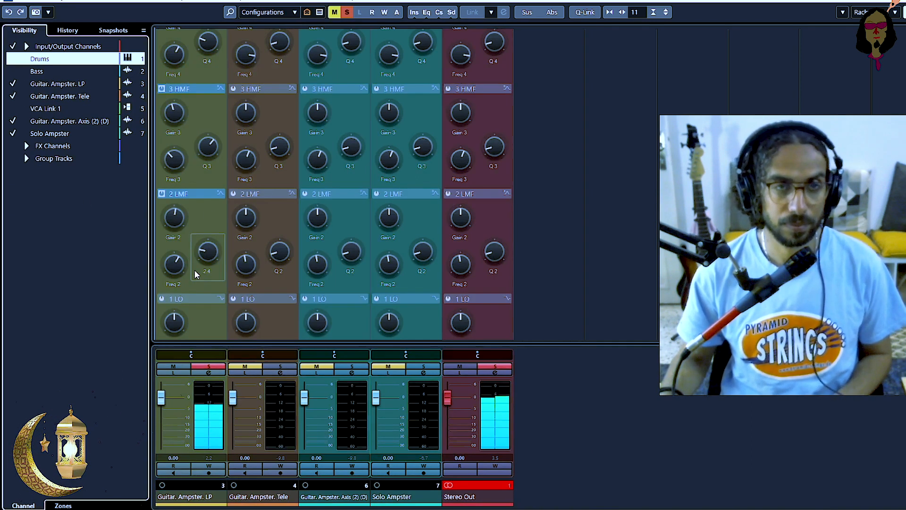
- Readjust the LP guitar's 4 HI band to 634.1 Hz with 3.8 dB of gain and a Q of 6.8
scroll(557, 281, "down", 3)
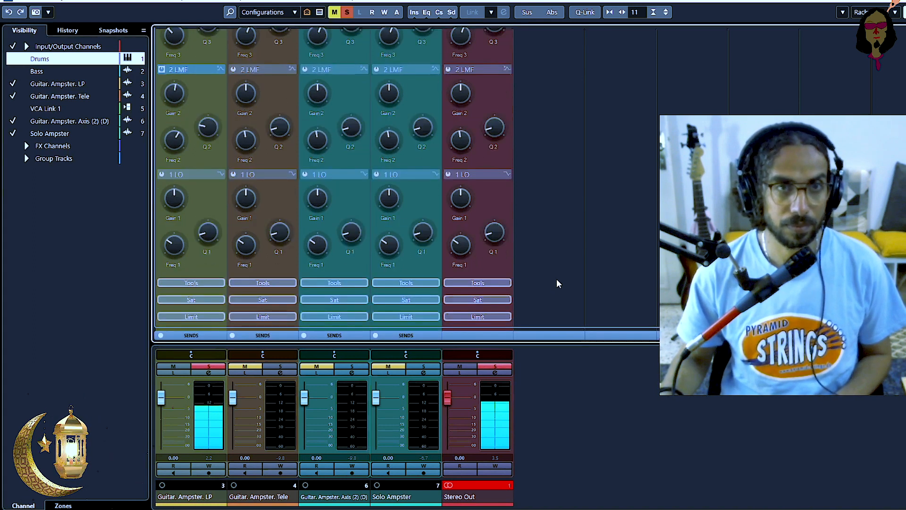
scroll(554, 268, "up", 2)
scroll(556, 271, "up", 2)
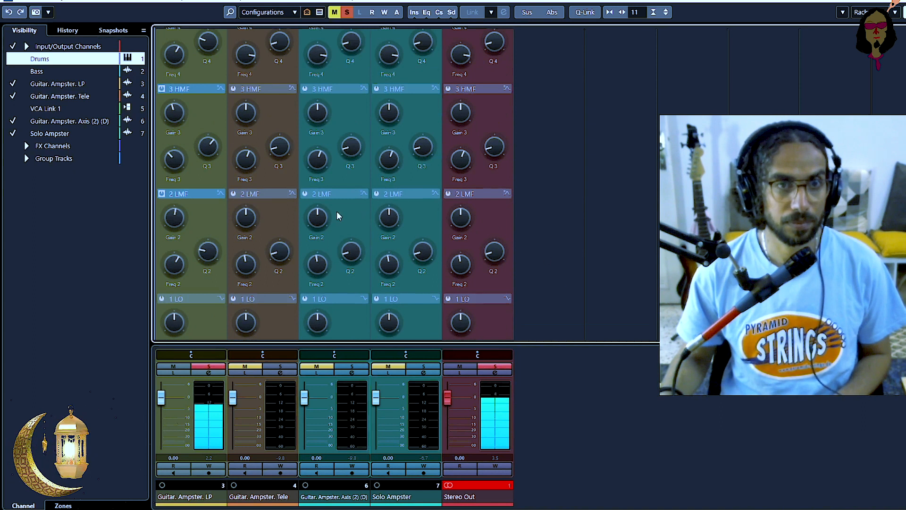
scroll(547, 207, "up", 3)
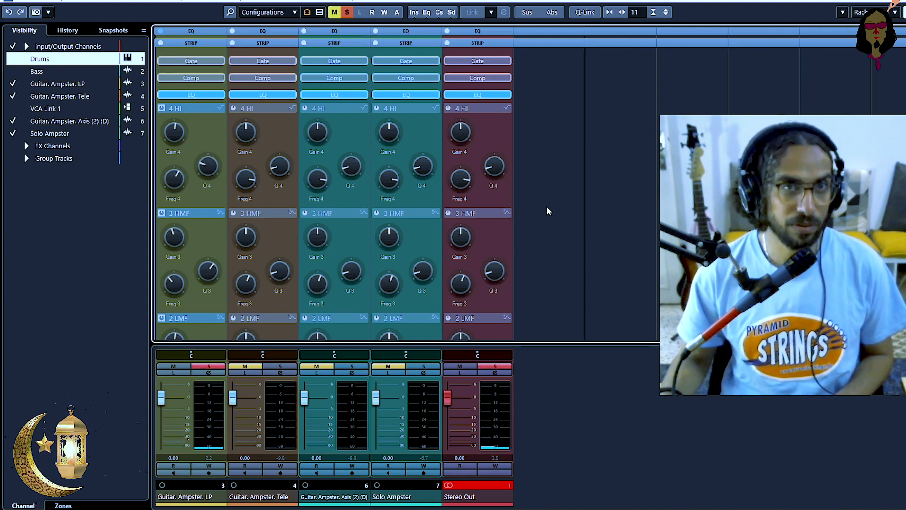
scroll(180, 127, "down", 4)
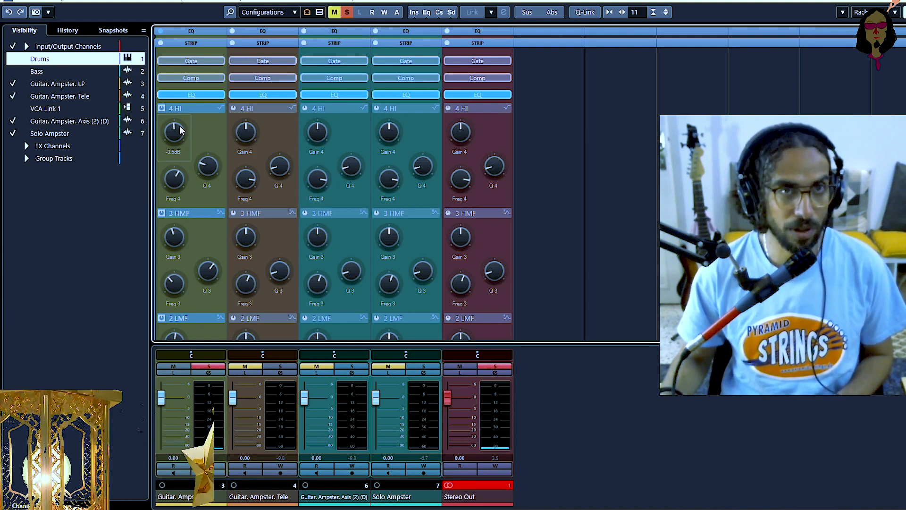
scroll(179, 130, "down", 4)
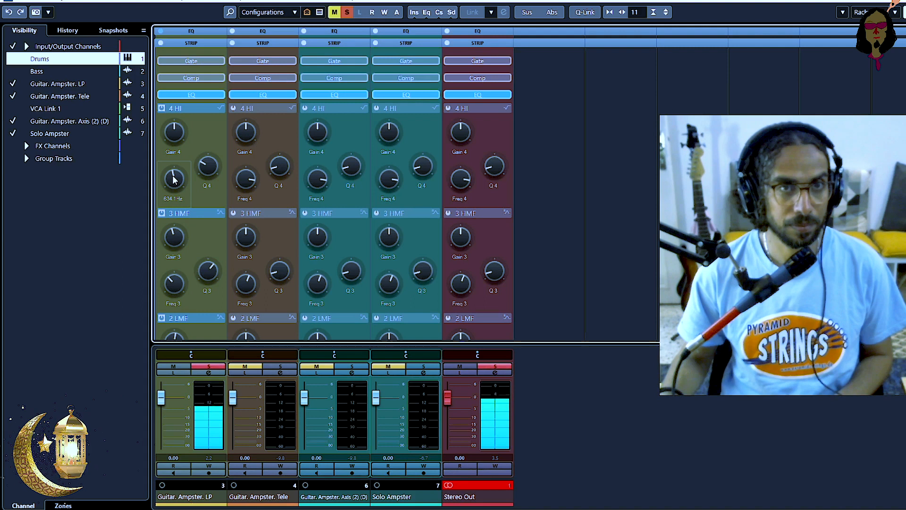
- Cut the LP guitar's 2 LMF gain to -5.3 dB and enable the 1 LO band with 4.3 dB at 100 Hz and Q 2.2
scroll(587, 257, "down", 5)
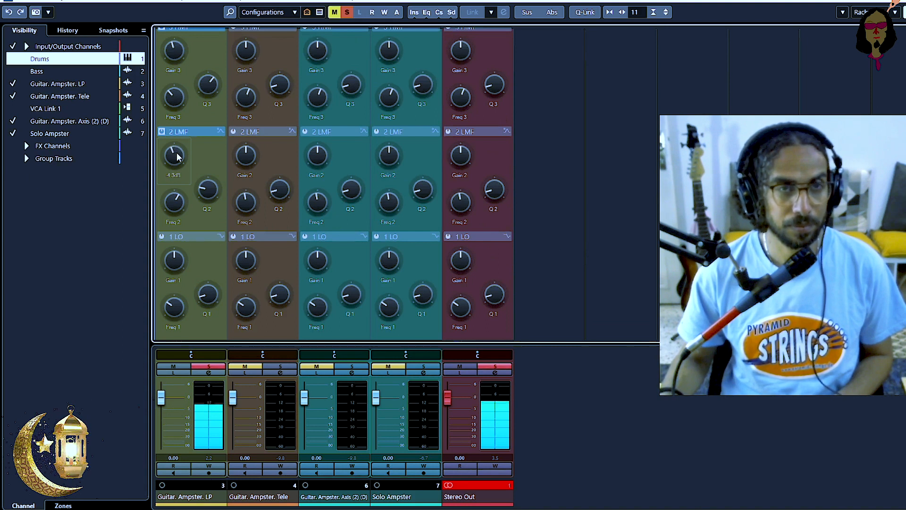
left_click(163, 237)
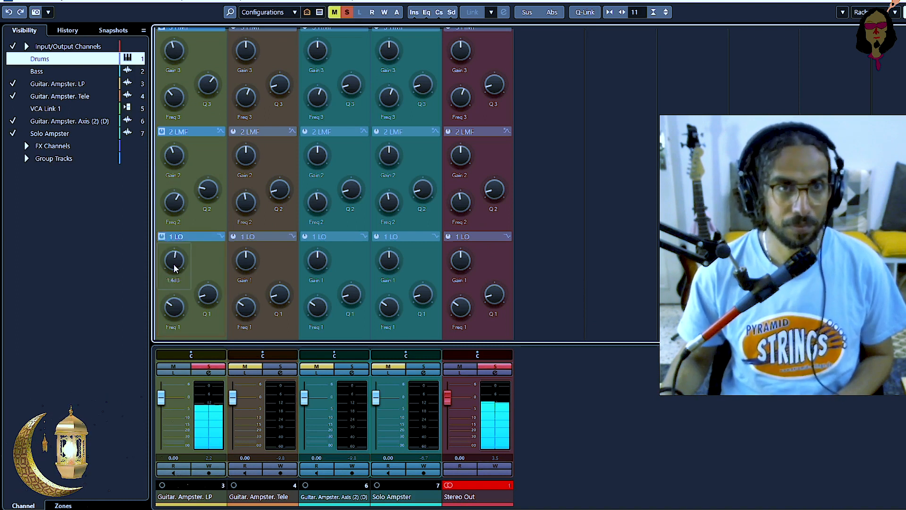
scroll(174, 268, "up", 10)
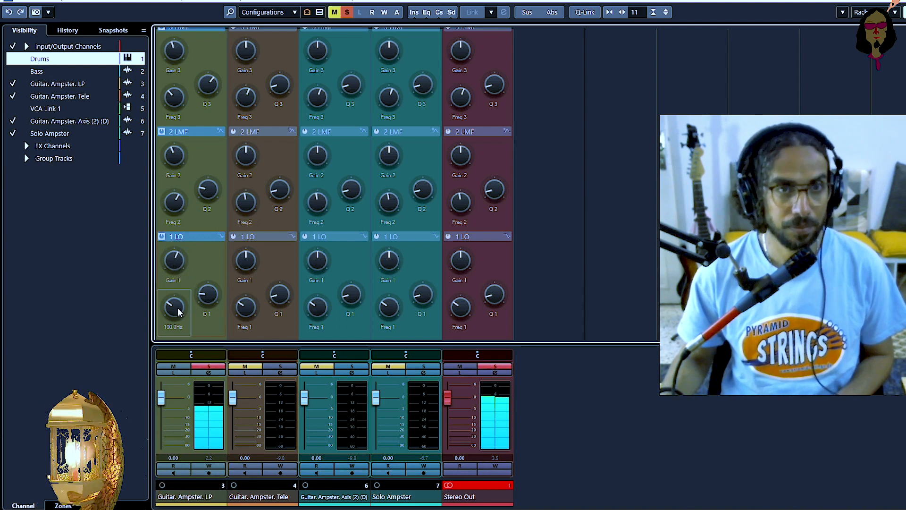
scroll(203, 304, "up", 4)
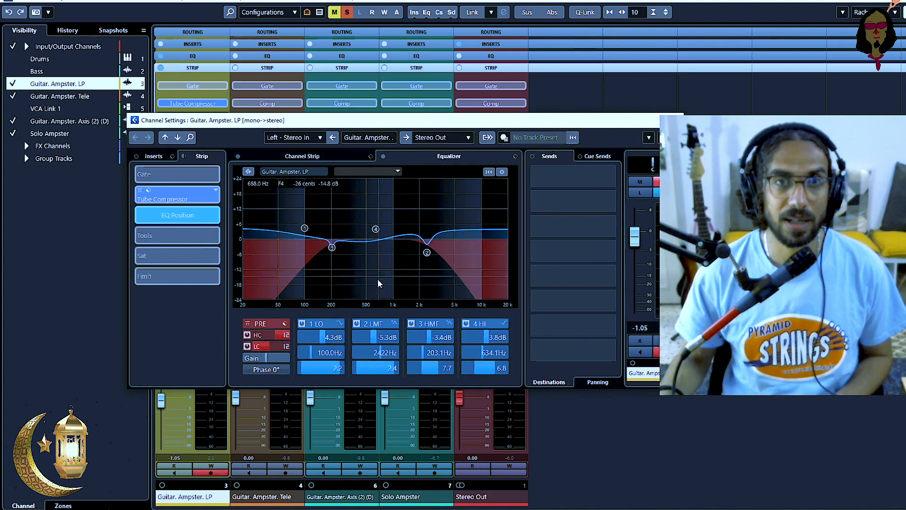
- Reposition the Guitar. Ampster. LP channel settings window to compare the strip controls with the equalizer curve
left_click_drag(445, 124, 684, 200)
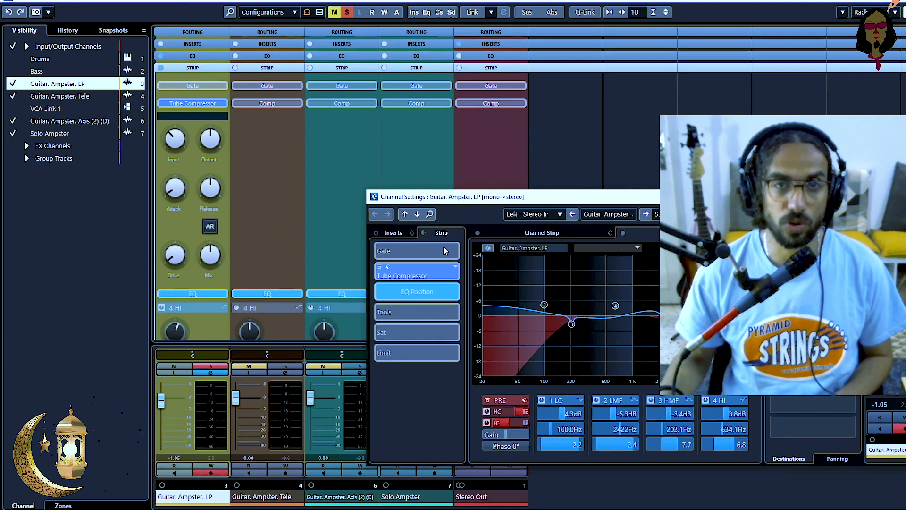
left_click_drag(563, 199, 318, 96)
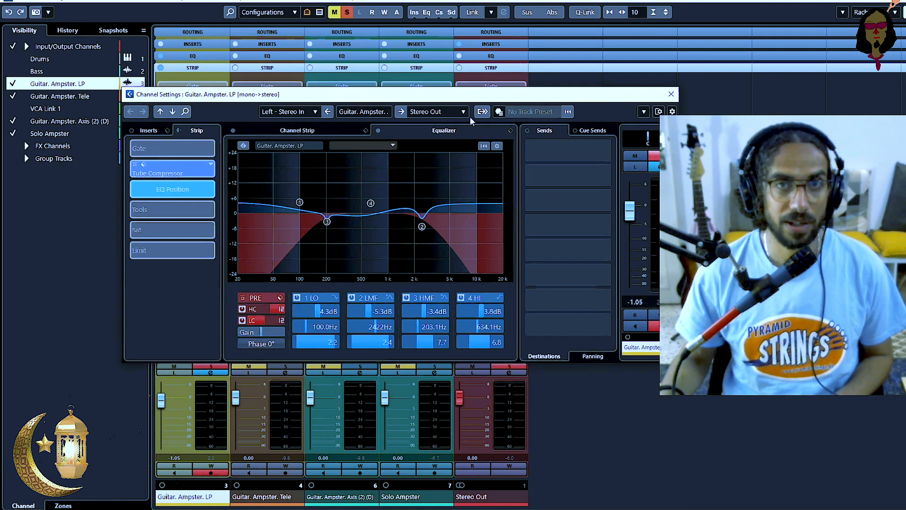
left_click_drag(442, 98, 427, 133)
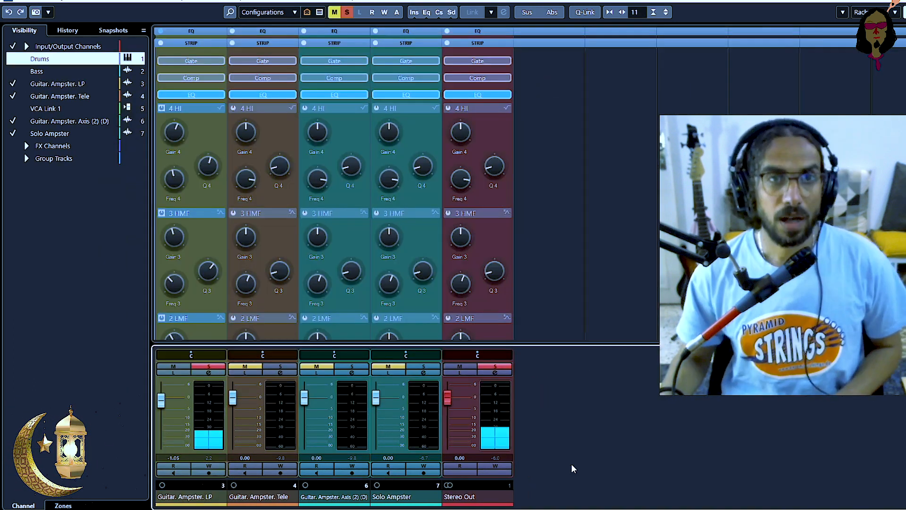
- Review the strip's EQ, Tools, Sat and Limit sections and go through the guitar channels, ending on Guitar. Ampster. LP
scroll(533, 270, "down", 3)
scroll(532, 271, "down", 2)
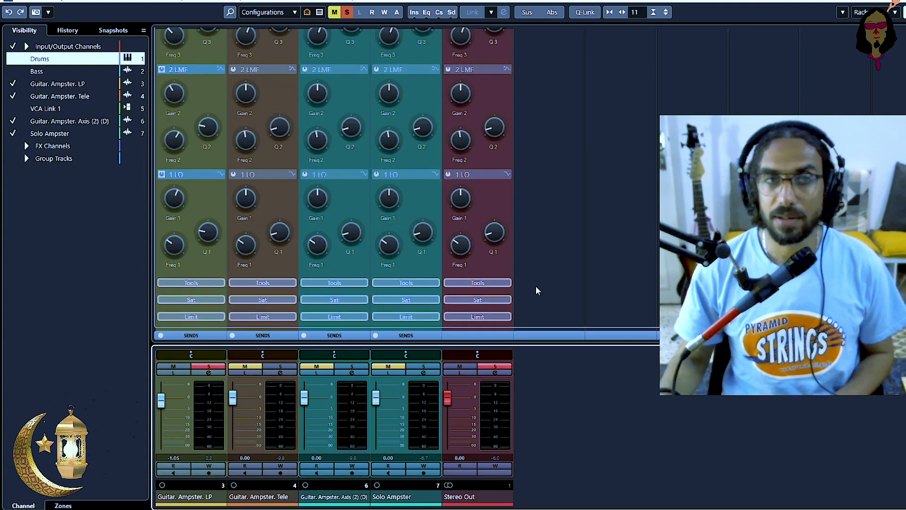
scroll(536, 286, "up", 5)
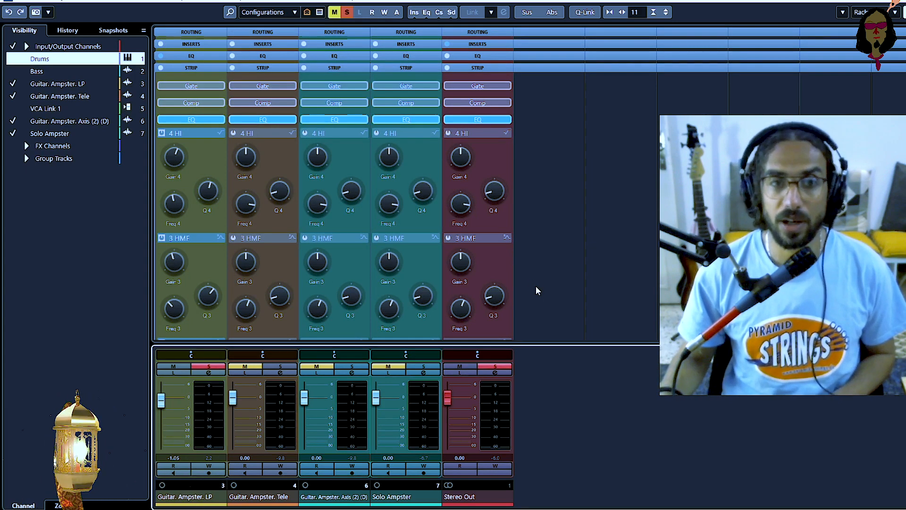
left_click(188, 502)
left_click(249, 505)
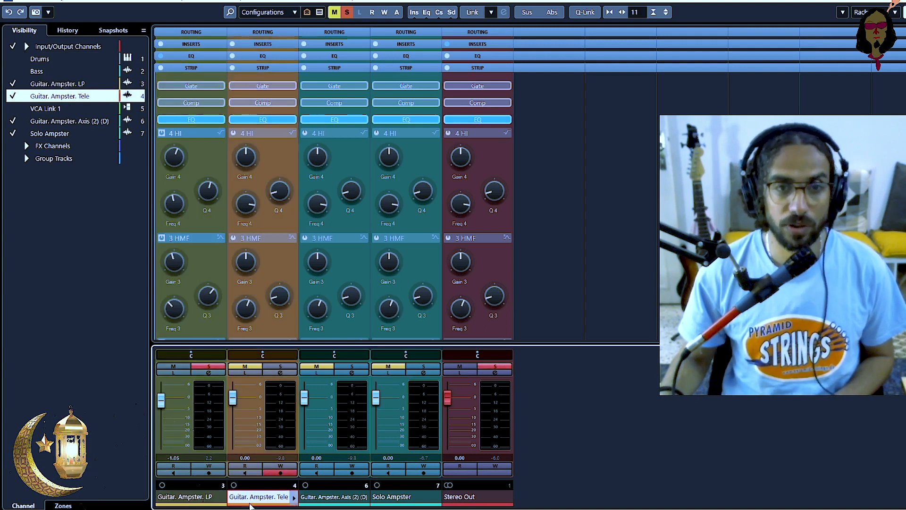
left_click(320, 504)
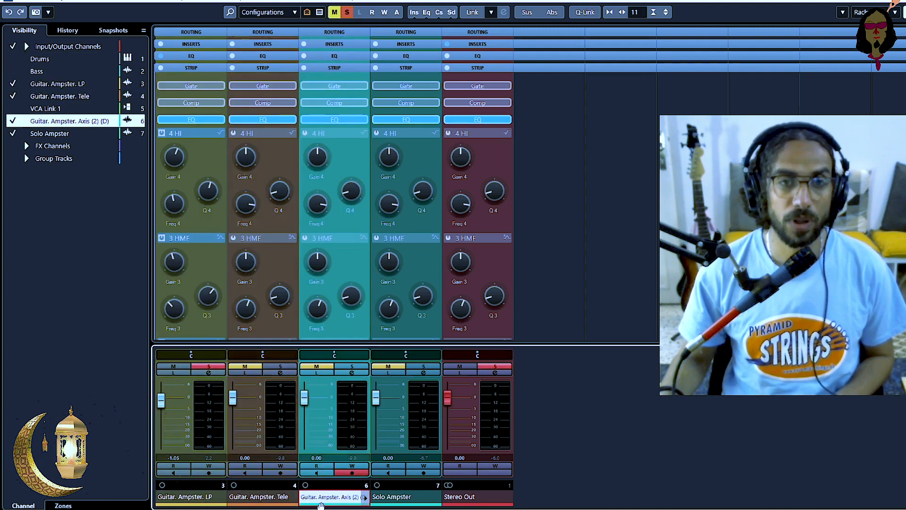
left_click(374, 496)
left_click(184, 498)
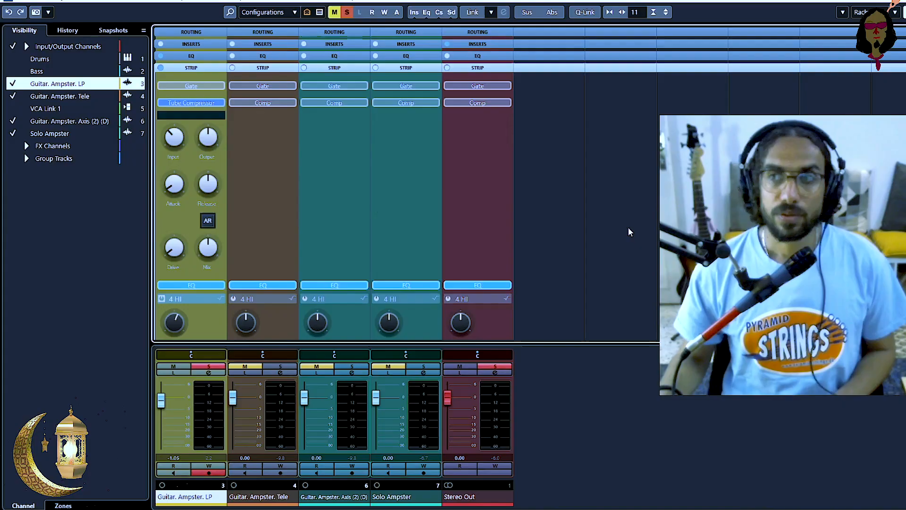
- Open the full Tube Compressor controls in the LP guitar's channel settings, set the attack to 12.1 ms and try the release
key("h")
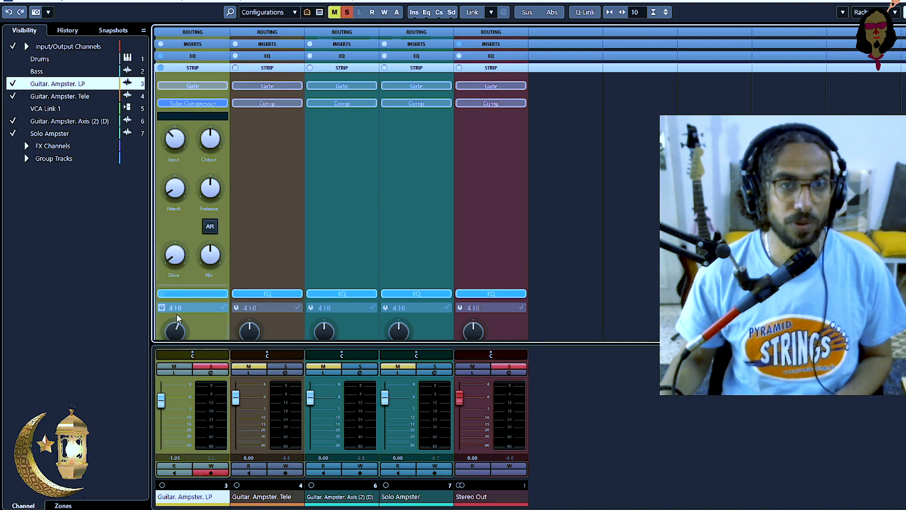
left_click(211, 374)
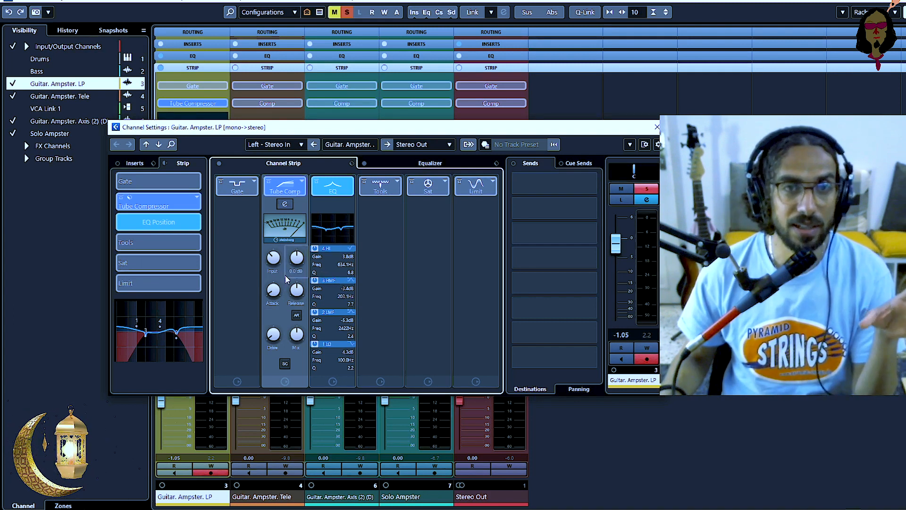
left_click(285, 204)
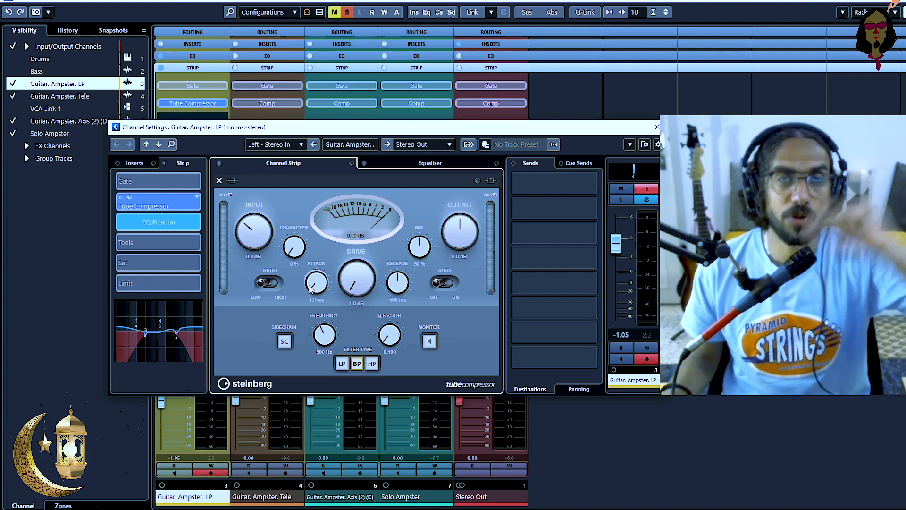
mouse_move(310, 289)
left_mouse_down()
mouse_move(322, 190)
mouse_move(325, 291)
left_mouse_up()
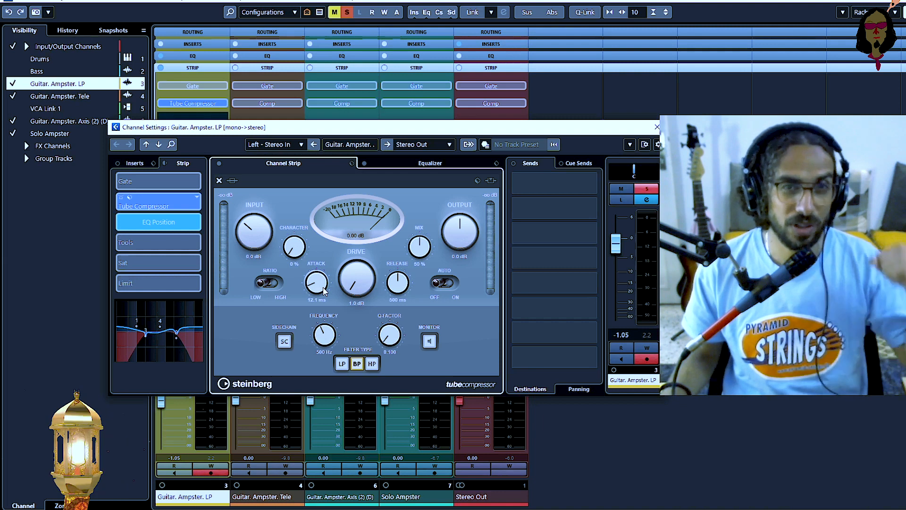
left_click_drag(399, 282, 400, 285)
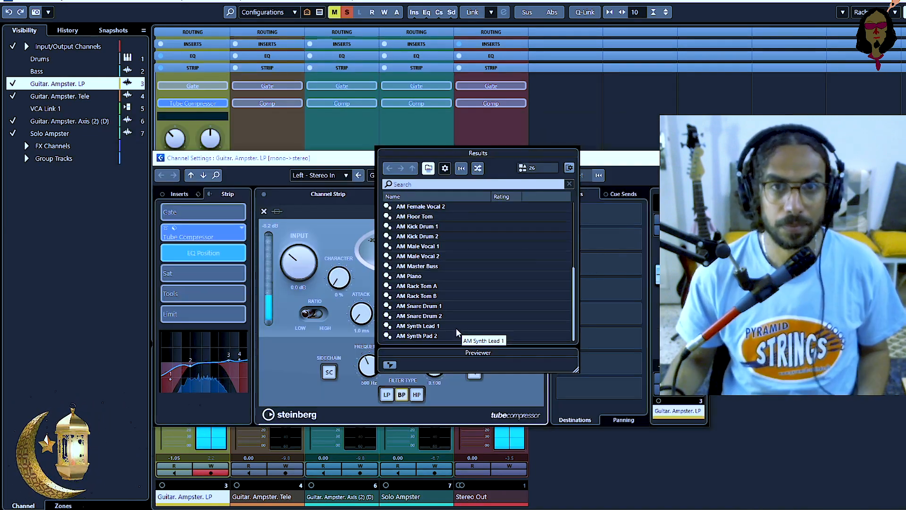
- Load the AM Synth Lead 1 preset into the LP guitar's Tube Compressor
left_click(428, 329)
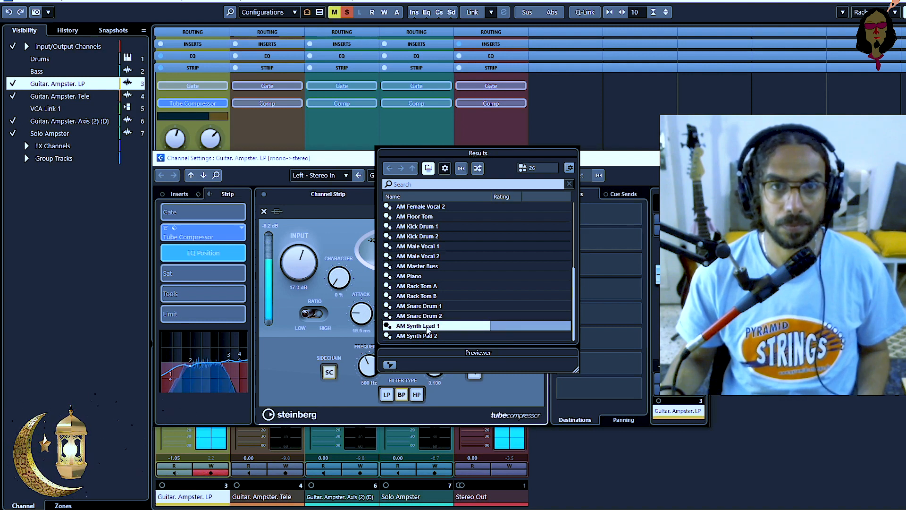
double_click(427, 327)
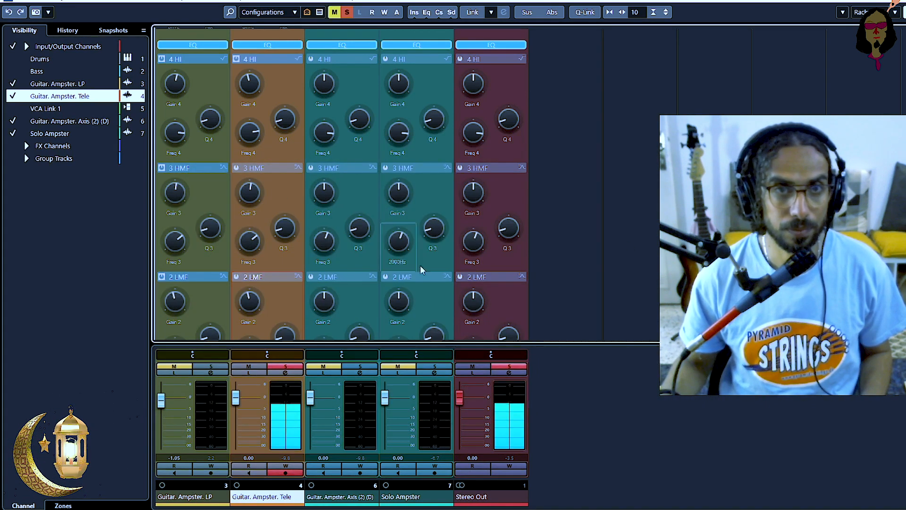
- Sweep the Tele guitar's 4 HI gain between cut and boost during playback, settling on a 5.3 dB cut
scroll(590, 256, "down", 5)
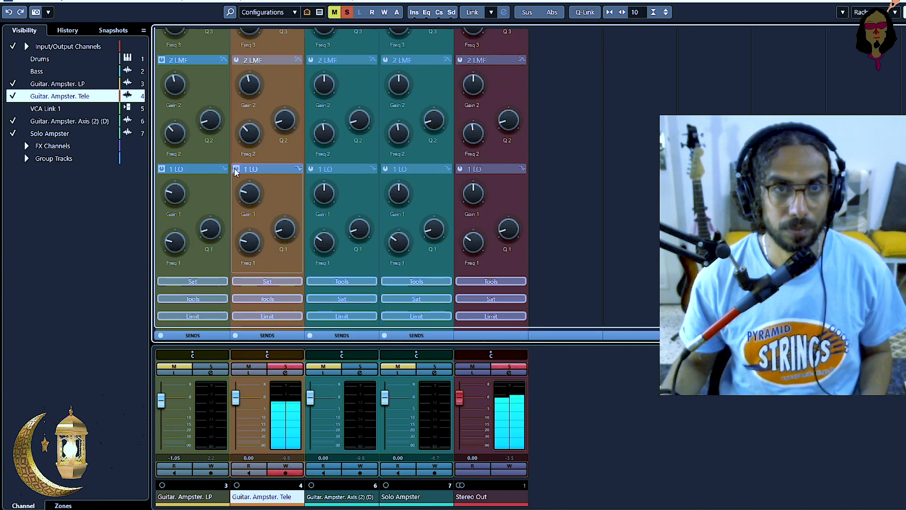
scroll(583, 201, "up", 6)
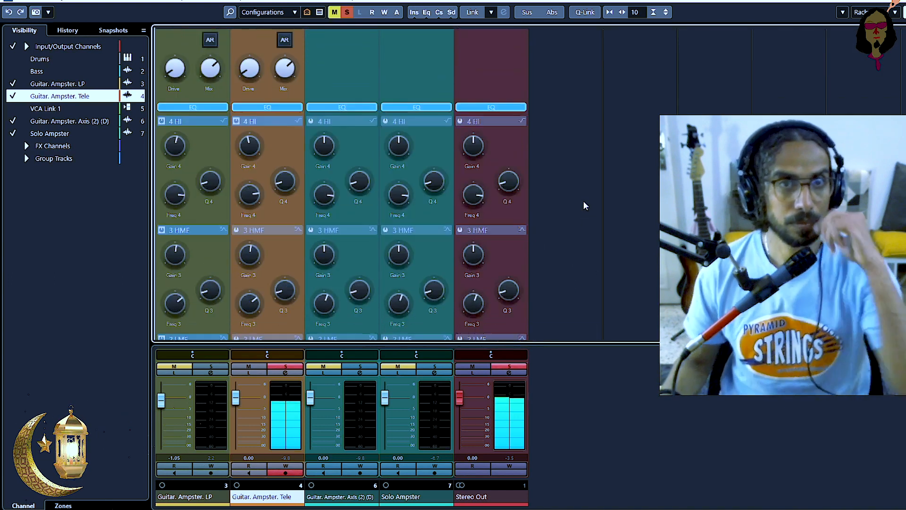
scroll(253, 148, "down", 8)
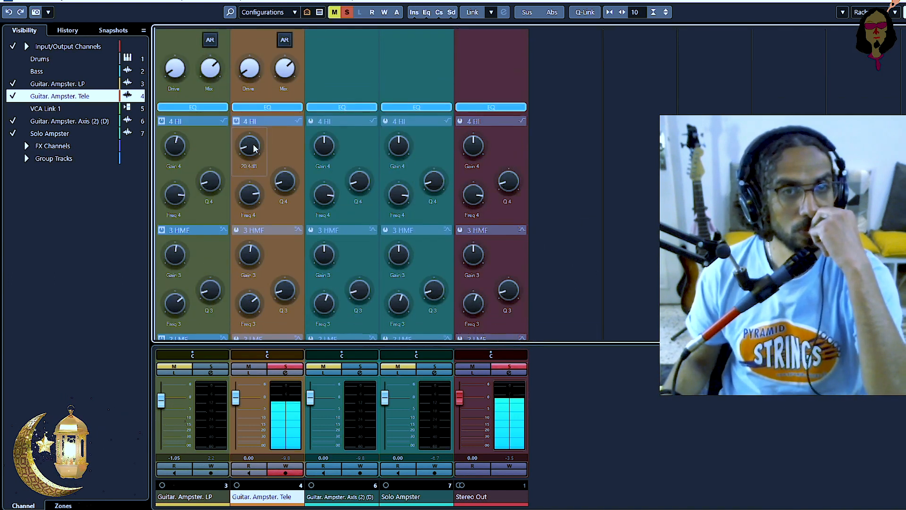
scroll(254, 148, "up", 4)
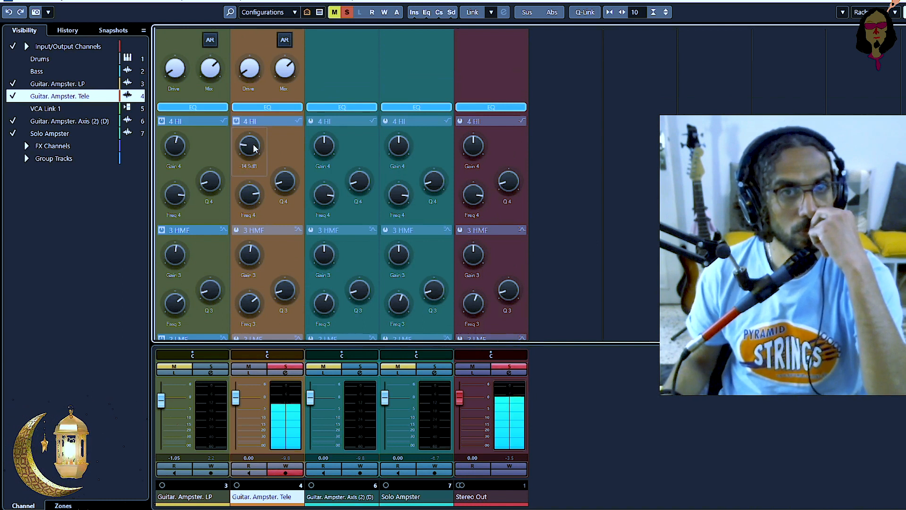
scroll(253, 148, "up", 1)
scroll(253, 148, "up", 2)
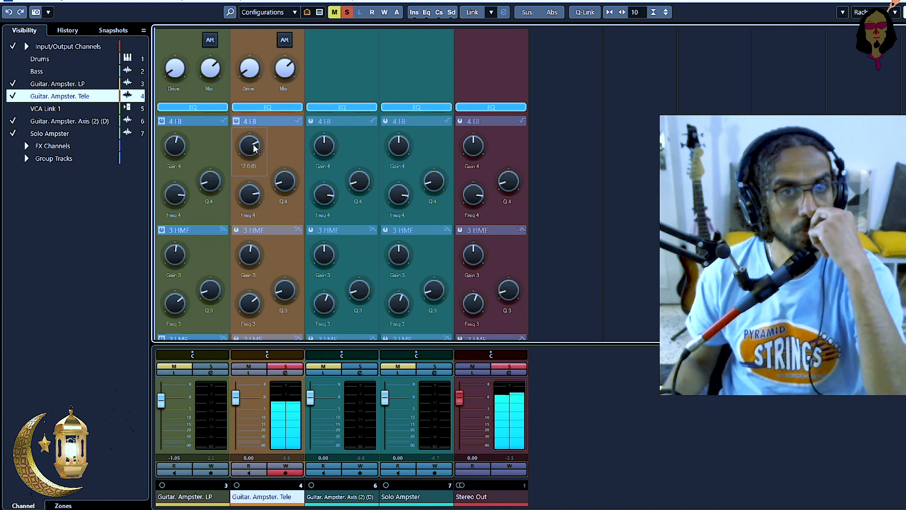
scroll(254, 149, "up", 2)
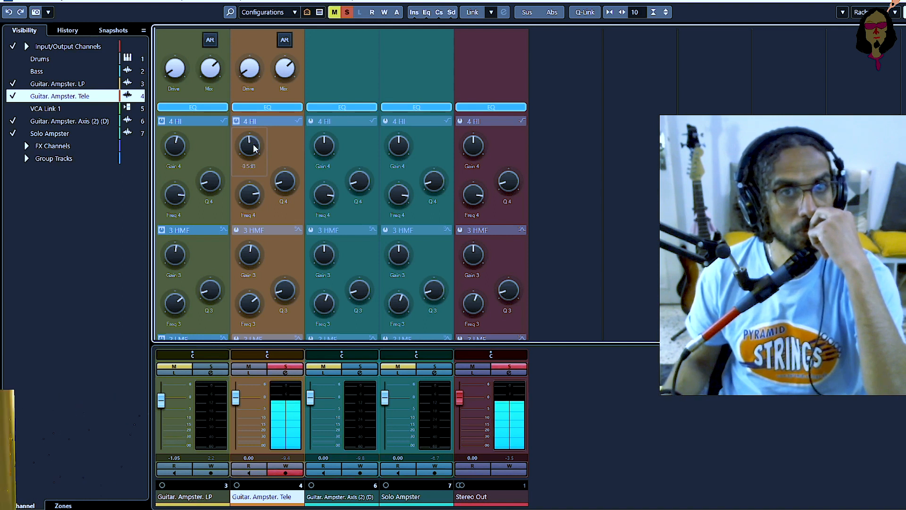
scroll(254, 148, "up", 6)
scroll(254, 148, "up", 1)
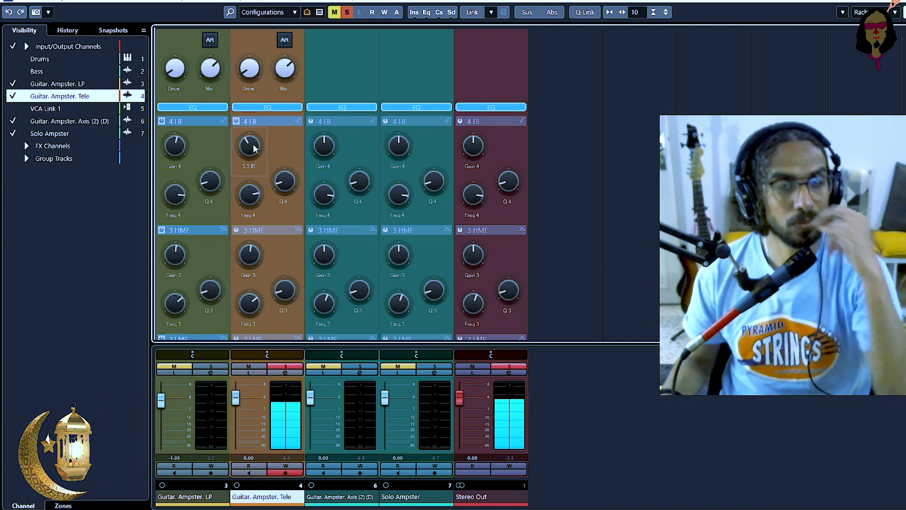
- Lower the Tele guitar's 4 HI frequency, set its Q to 3.6 and deepen the cut to 6.2 dB during playback
scroll(254, 198, "down", 2)
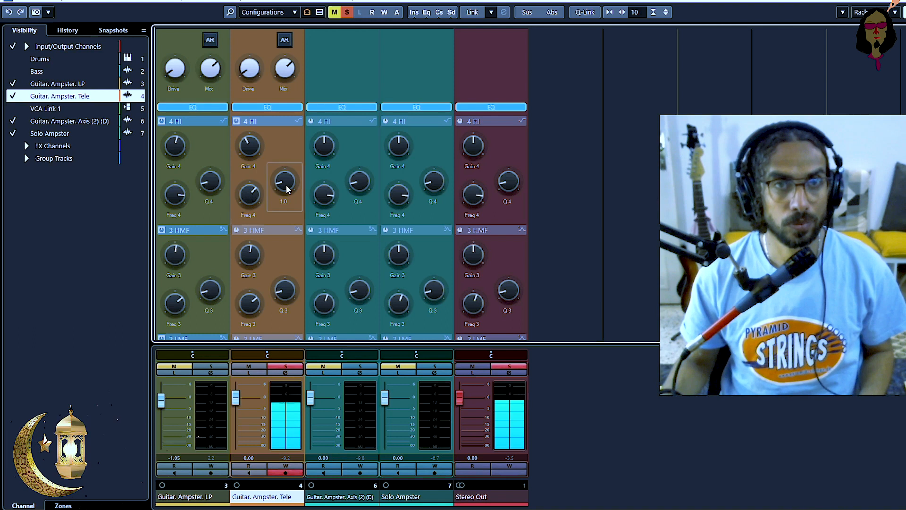
scroll(285, 182, "up", 3)
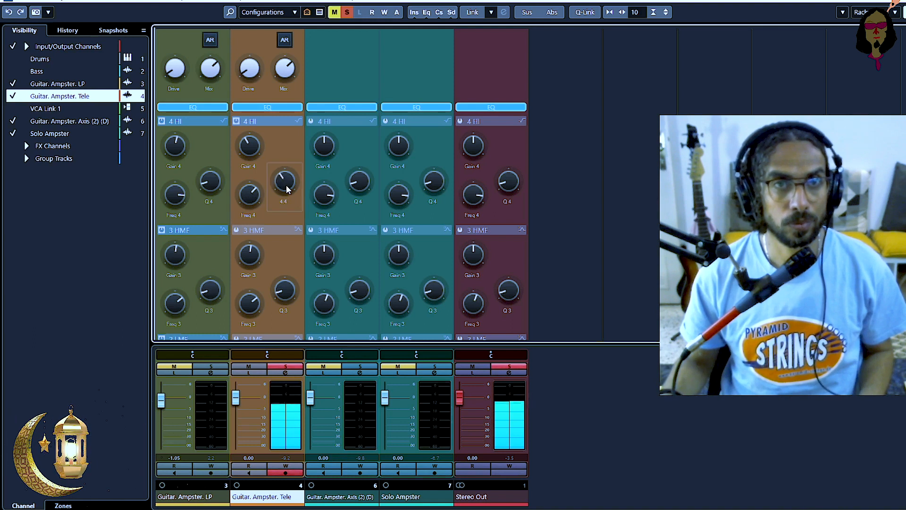
scroll(285, 182, "down", 1)
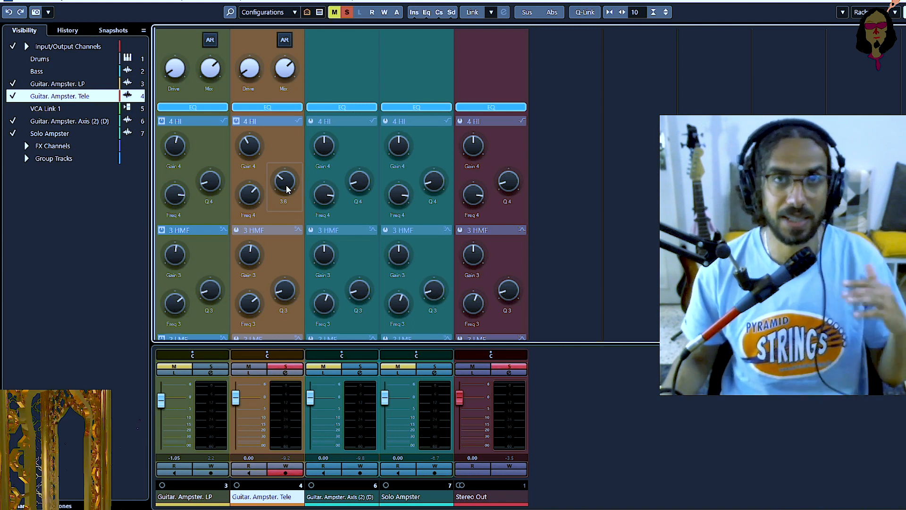
key("space")
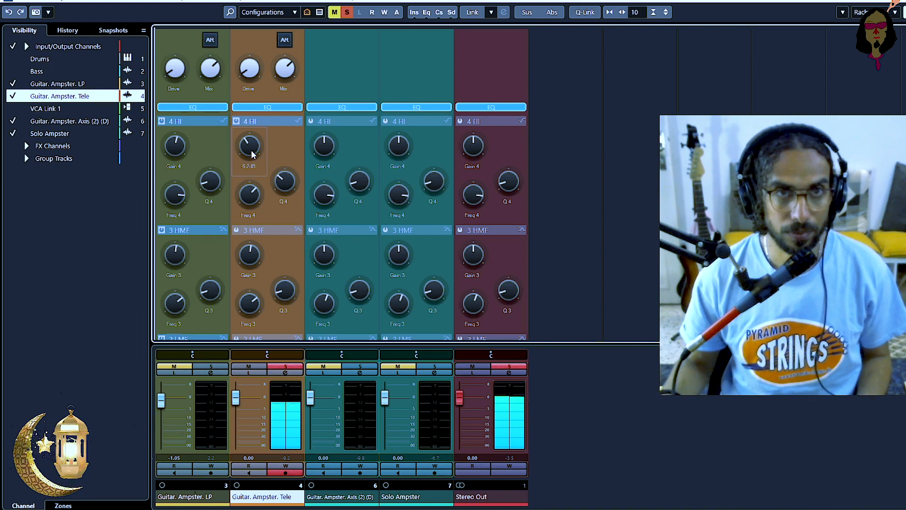
- Enable the Tele guitar's 3 HMF band with a -4.0 dB gain, raise its Q and lower its frequency
left_click(236, 231)
scroll(248, 257, "down", 4)
scroll(249, 257, "down", 3)
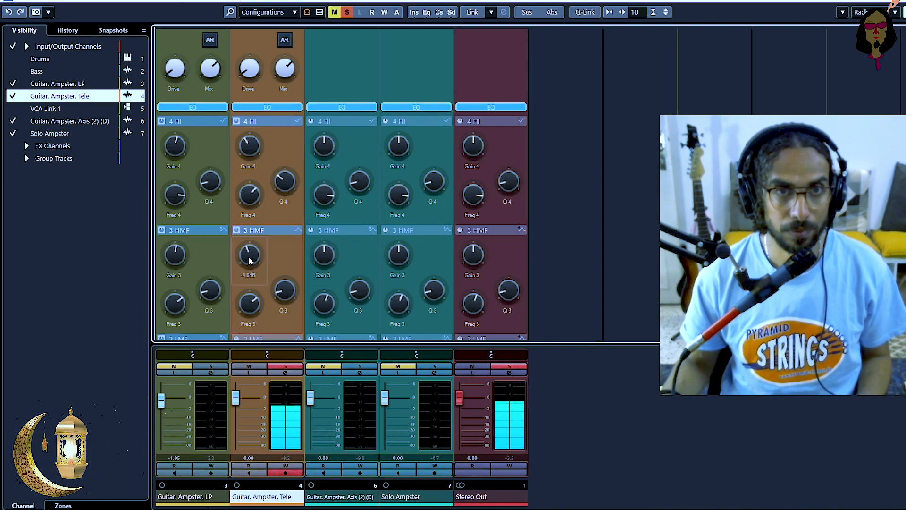
scroll(250, 261, "up", 8)
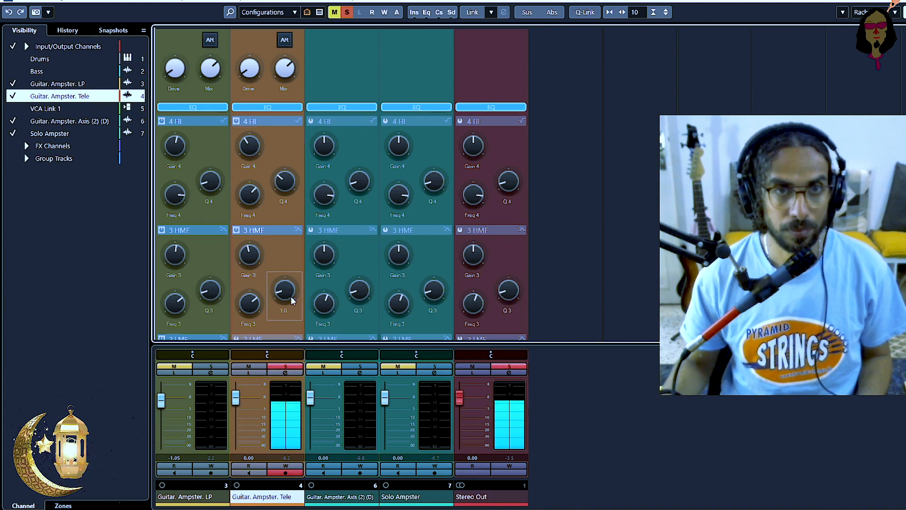
scroll(283, 289, "up", 2)
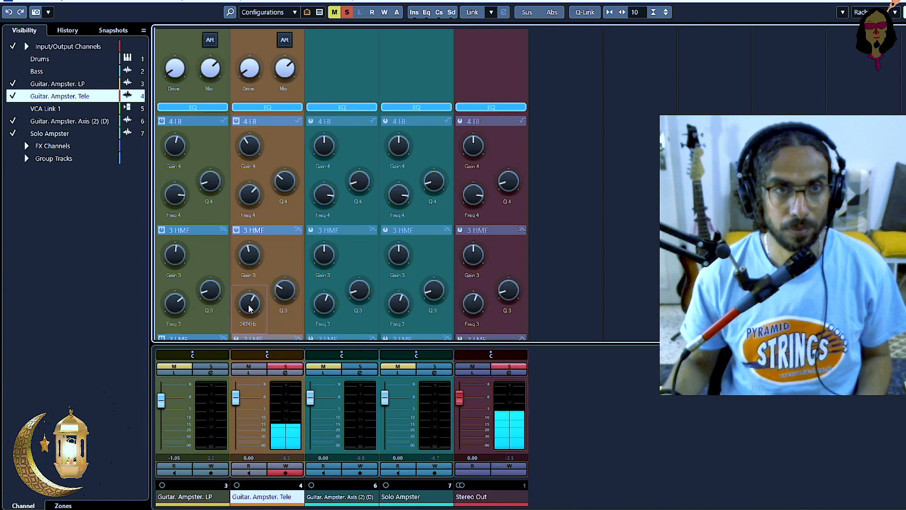
scroll(250, 309, "down", 5)
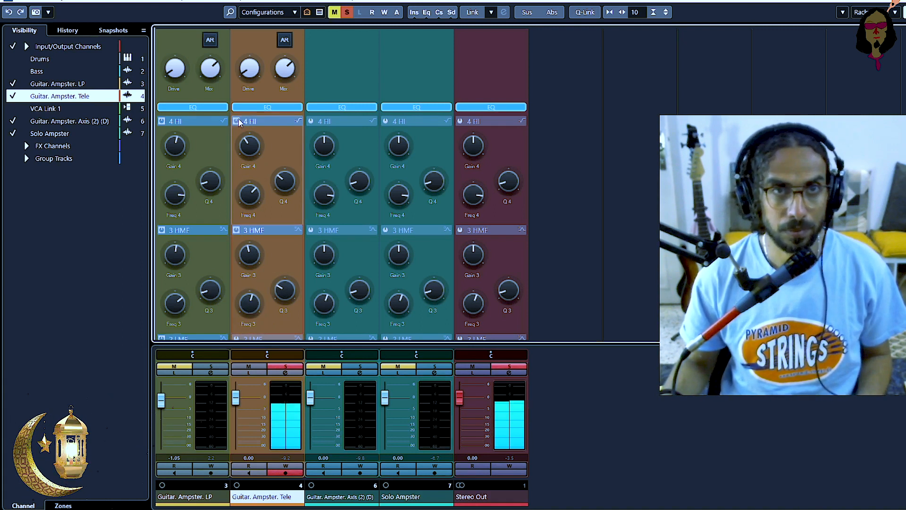
- Rework the Tele guitar's 3 HMF band to a slight boost with a Q of 3.0 at 1854 Hz
scroll(252, 254, "up", 7)
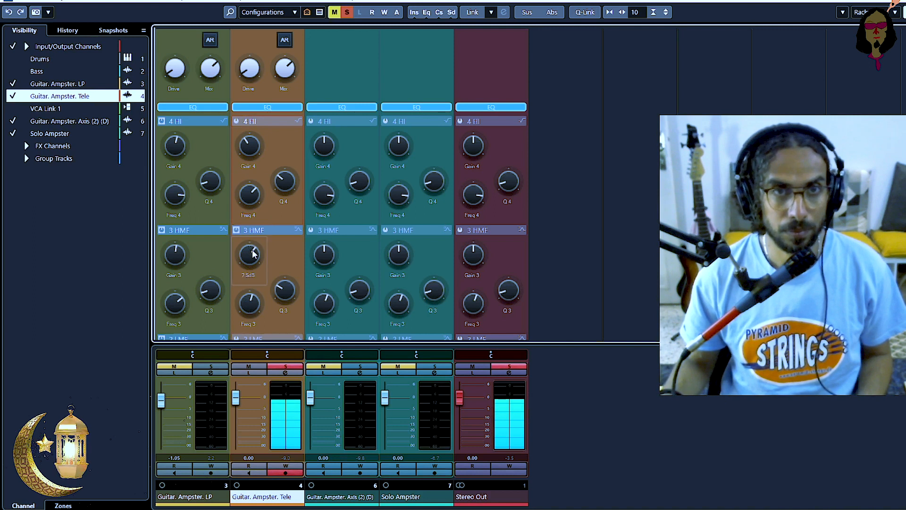
scroll(253, 254, "down", 10)
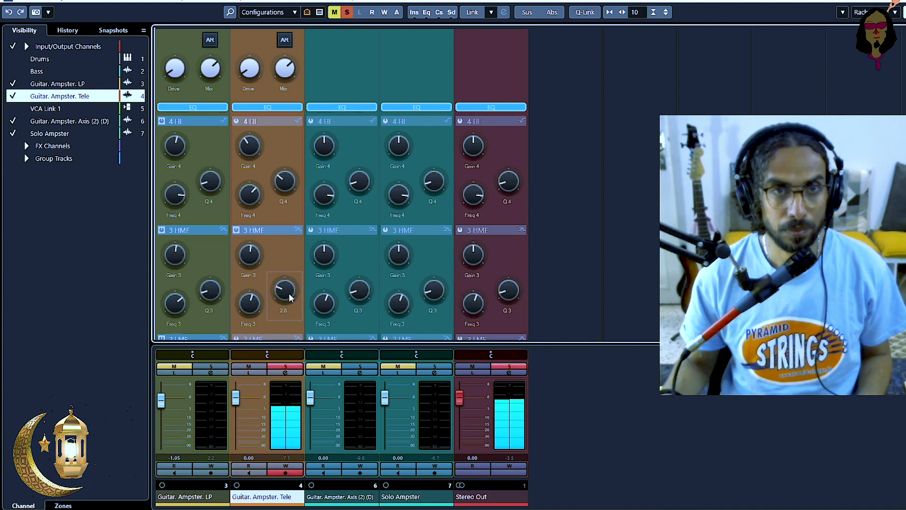
scroll(286, 290, "down", 3)
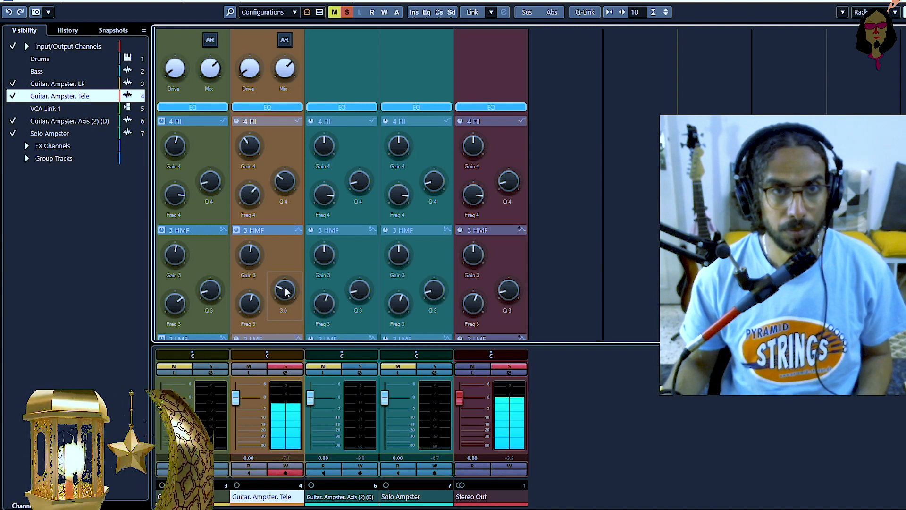
scroll(249, 306, "up", 2)
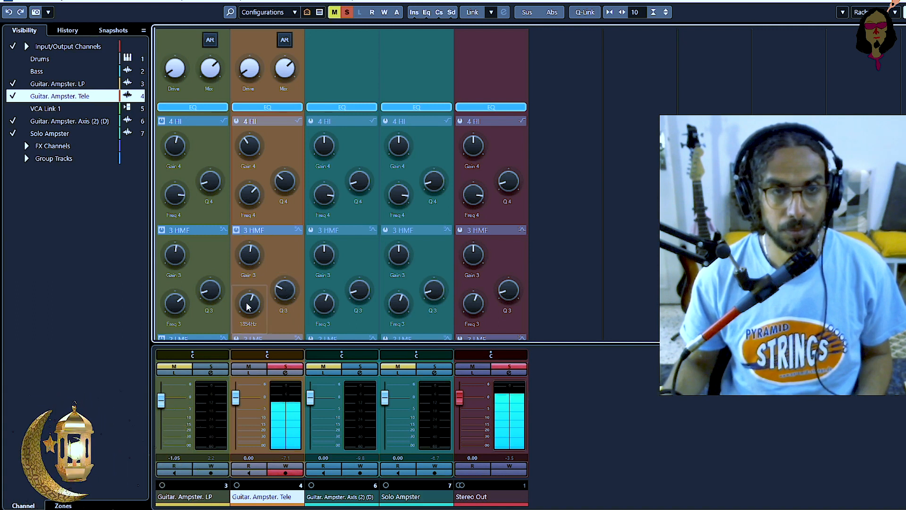
- Enable the Tele guitar's 2 LMF band with a slight gain boost and a Q of 2.2
scroll(600, 270, "down", 4)
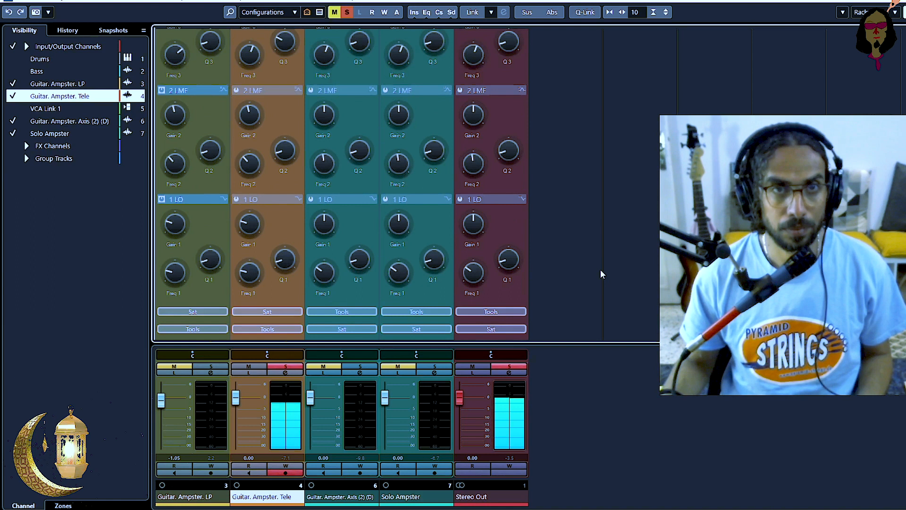
left_click(237, 153)
scroll(265, 182, "up", 1)
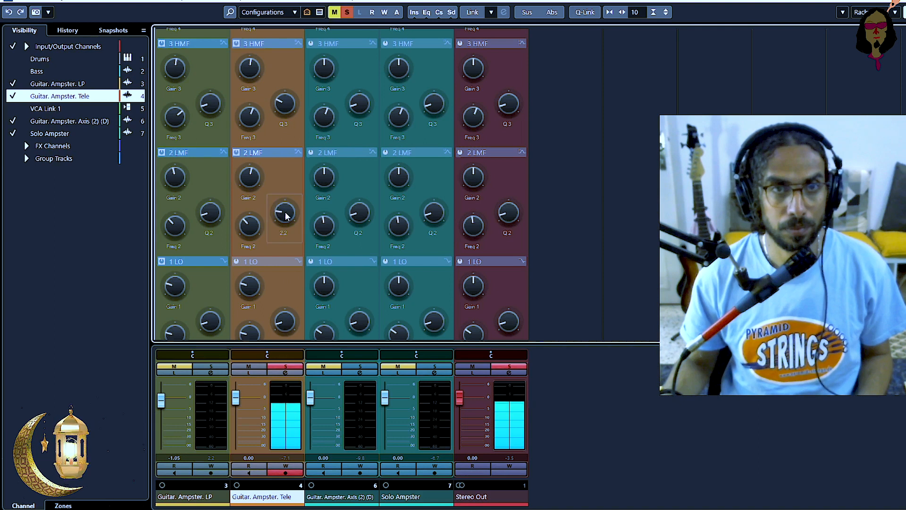
scroll(566, 222, "up", 5)
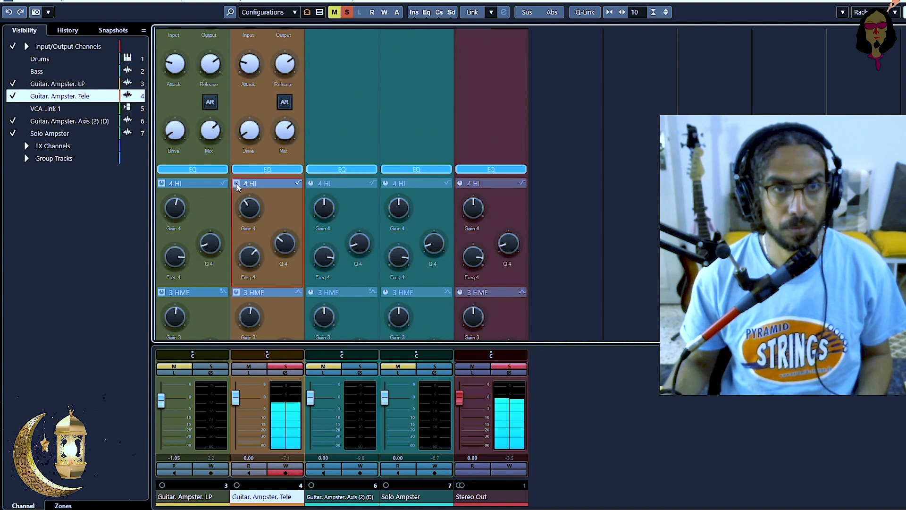
scroll(560, 226, "down", 5)
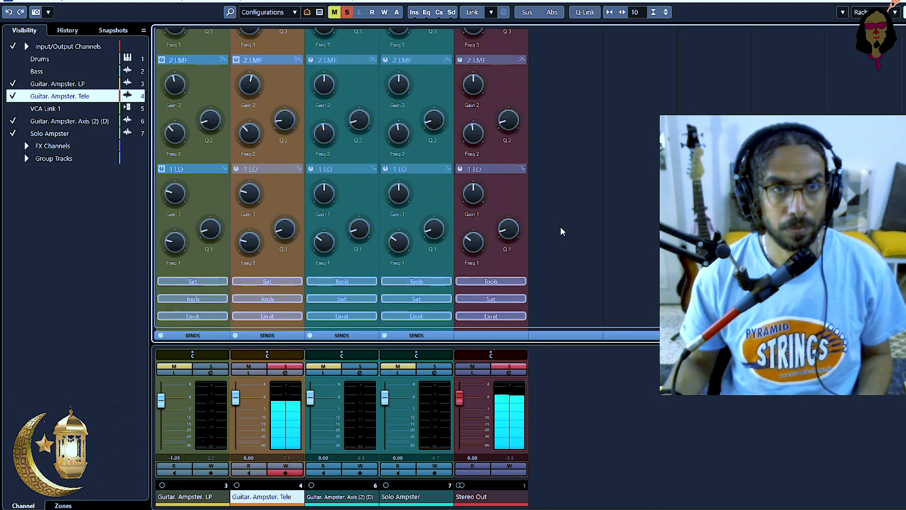
- Lower the Tele guitar's 1 LO gain slightly and raise that band's Q to 4.7 during playback
mouse_move(242, 198)
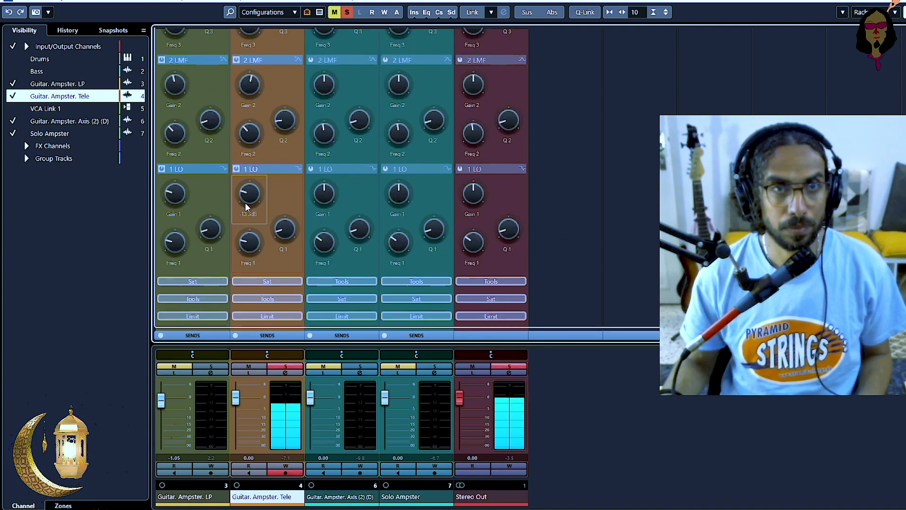
scroll(245, 207, "down", 2)
mouse_move(278, 231)
scroll(277, 230, "up", 10)
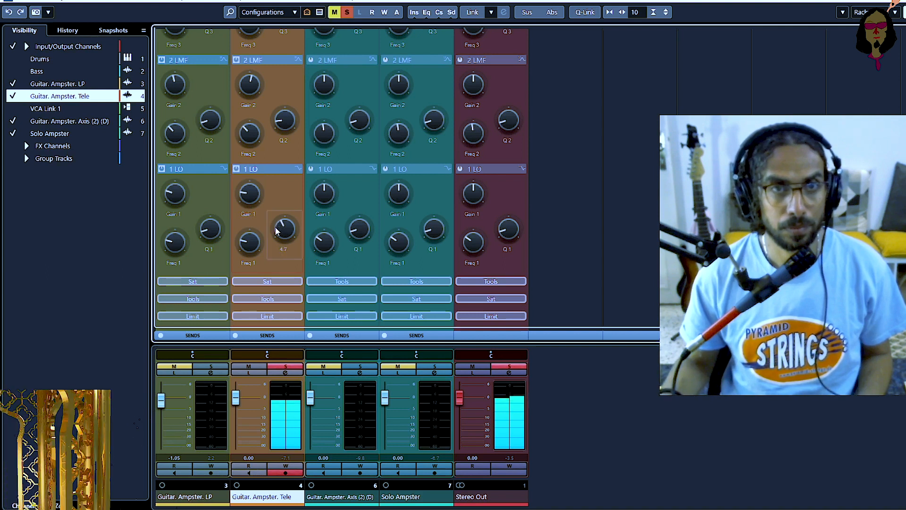
- Enable auto release on the Tube Compressors of the LP and Wholo guitar channels
scroll(250, 196, "up", 20)
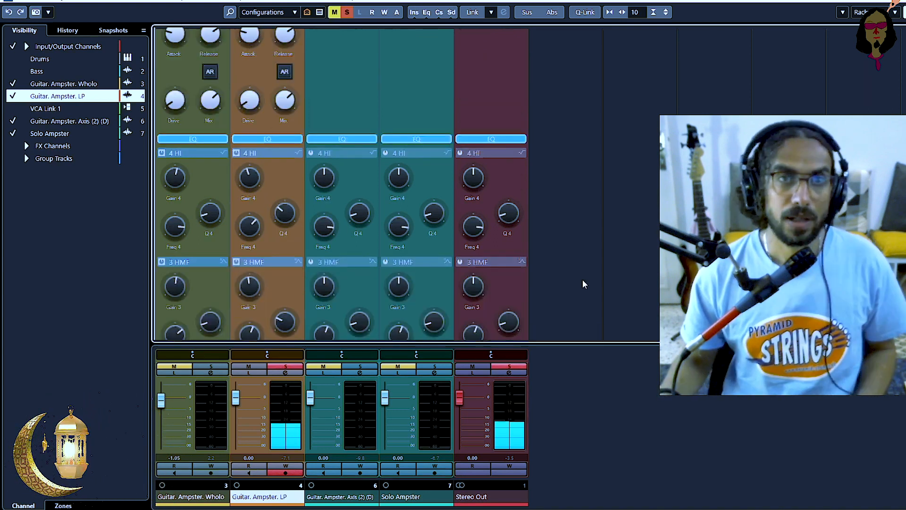
scroll(583, 280, "up", 5)
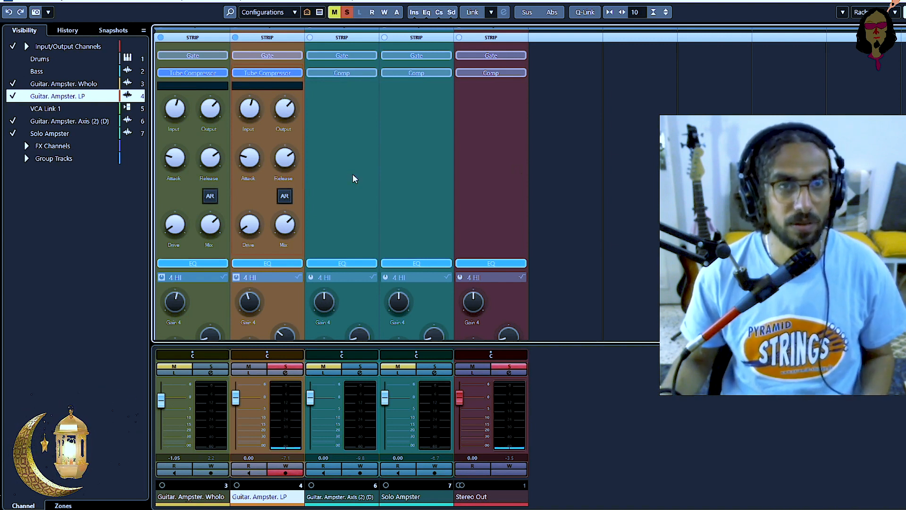
left_click(283, 196)
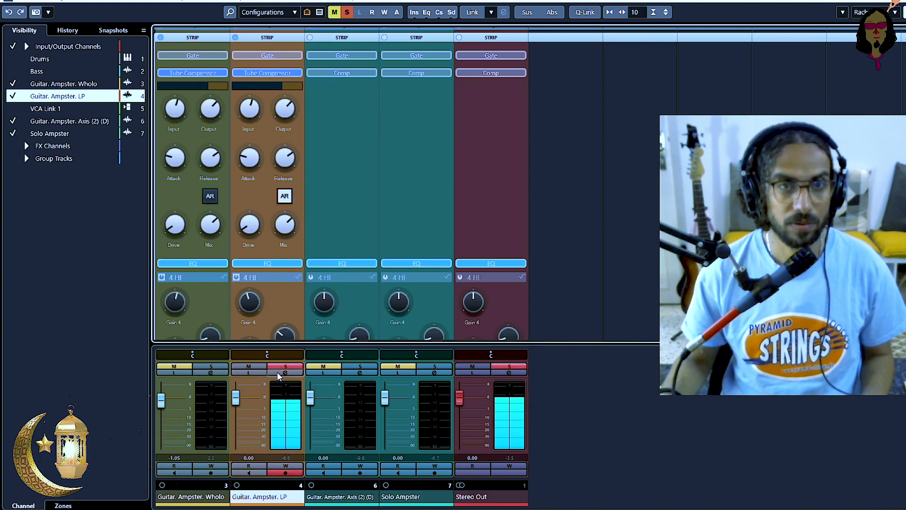
left_click(210, 197)
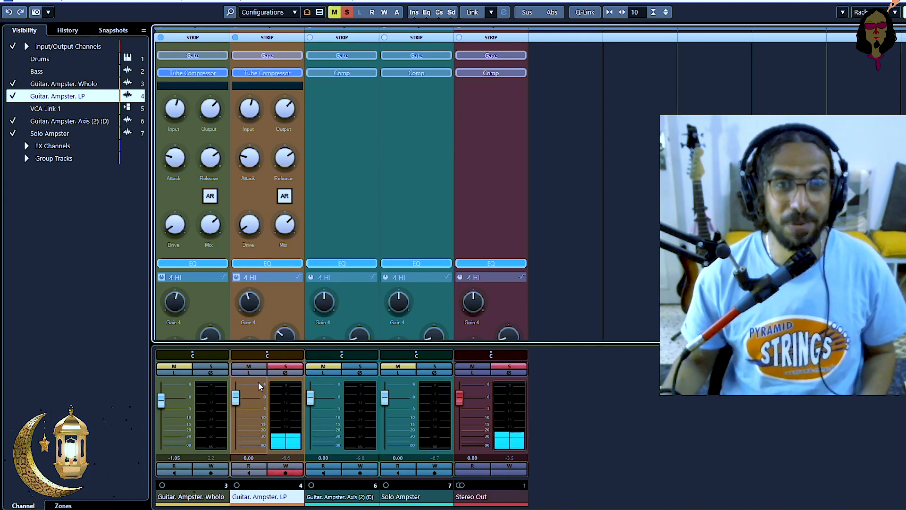
- Pan the LP guitar fully right and the Wholo guitar fully left, and unmute and solo the Wholo guitar too
left_click_drag(263, 356, 307, 360)
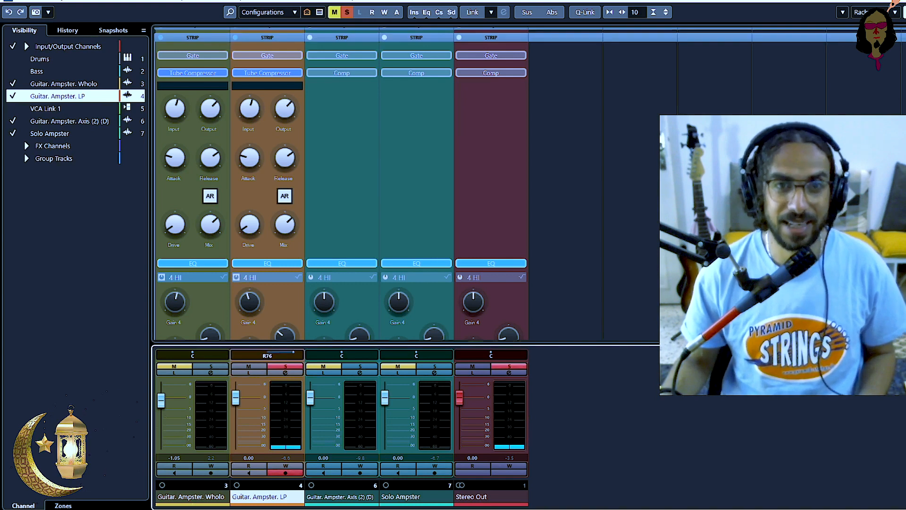
left_click_drag(189, 356, 133, 356)
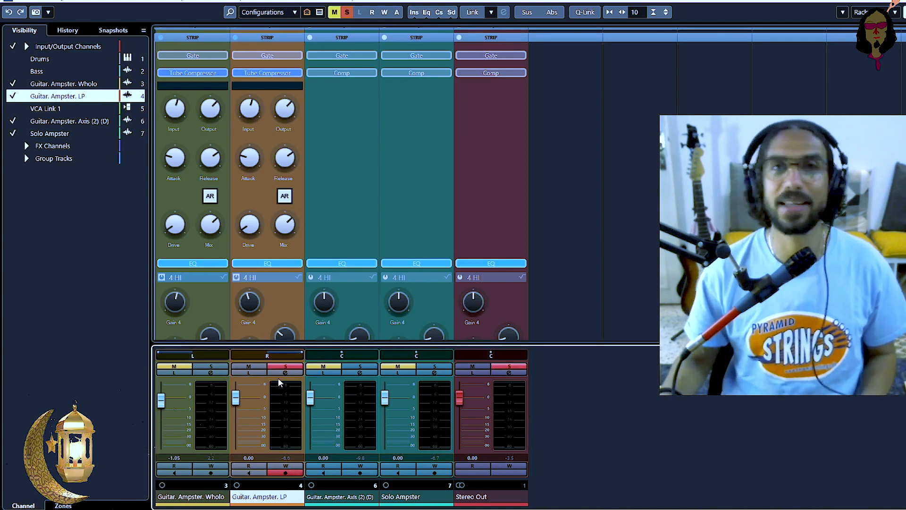
left_click(170, 367)
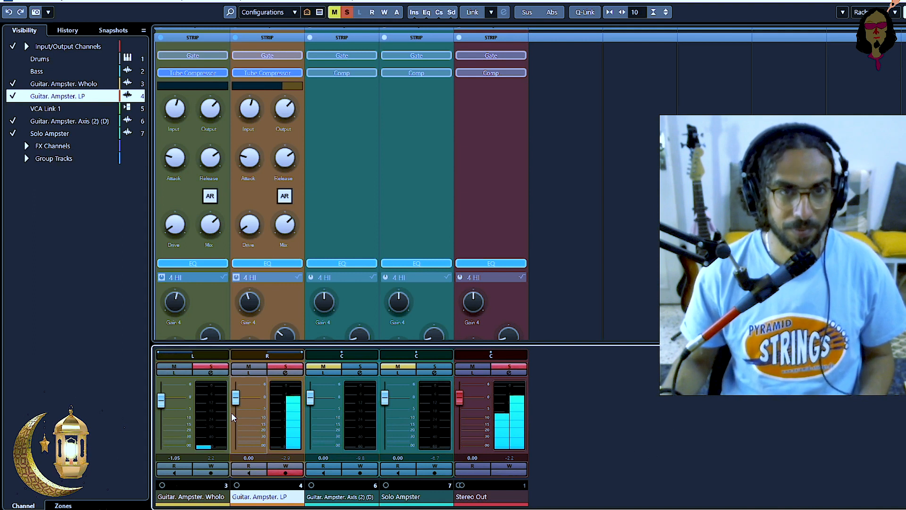
- Lower the LP guitar's fader to -2.78 dB and play back the panned guitar pair to check the balance
scroll(232, 414, "down", 1)
scroll(232, 413, "down", 2)
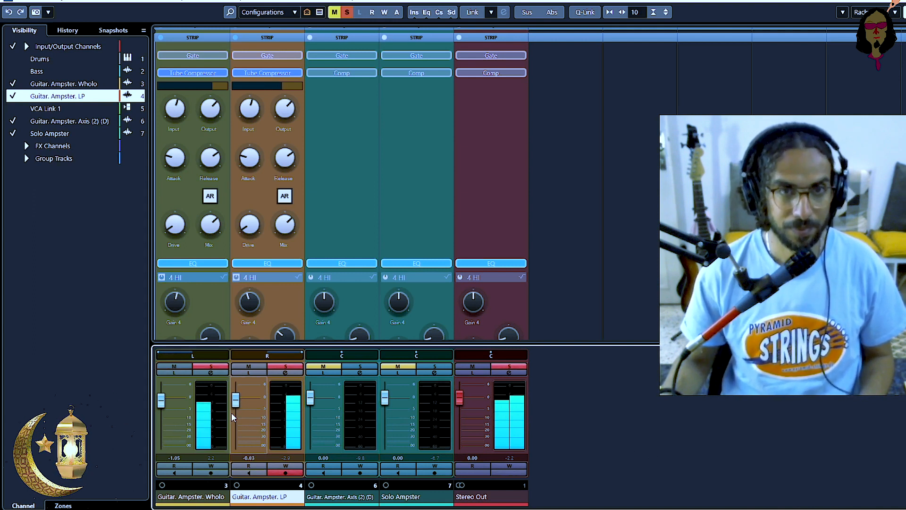
scroll(231, 413, "down", 3)
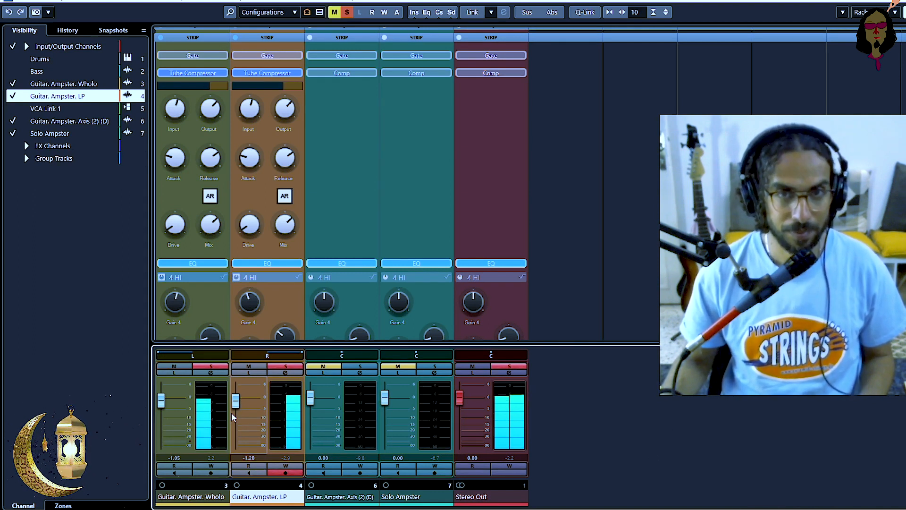
scroll(231, 413, "down", 2)
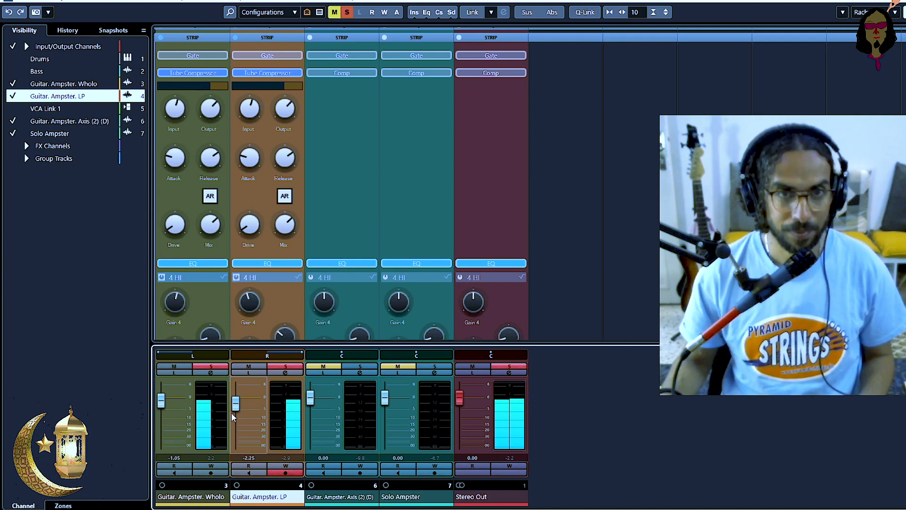
scroll(231, 413, "down", 1)
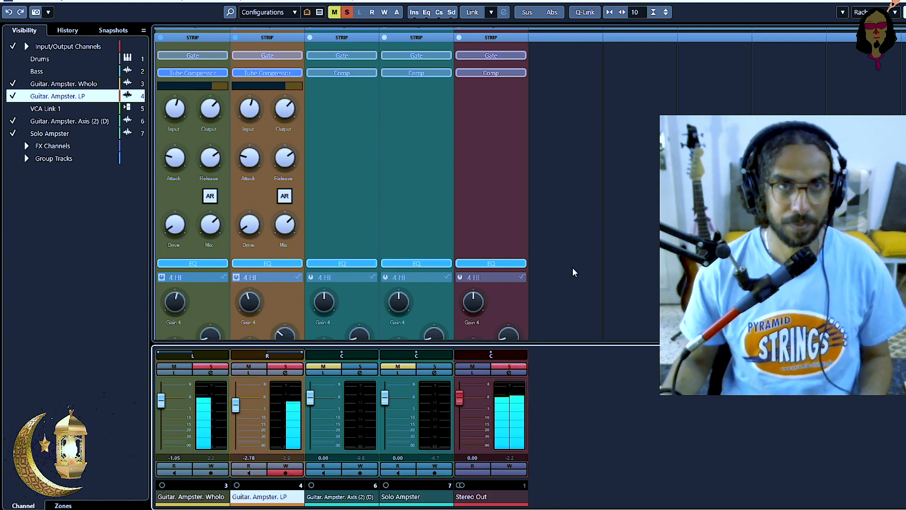
scroll(574, 267, "down", 3)
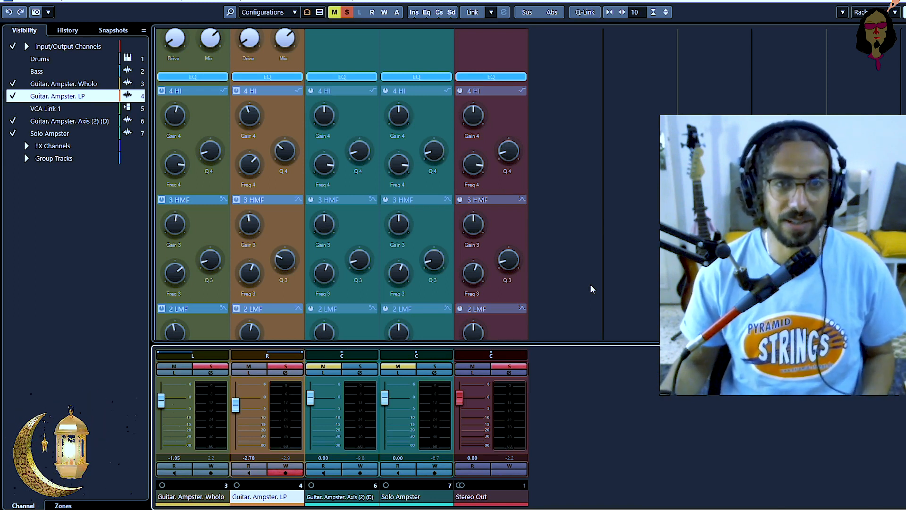
key("space")
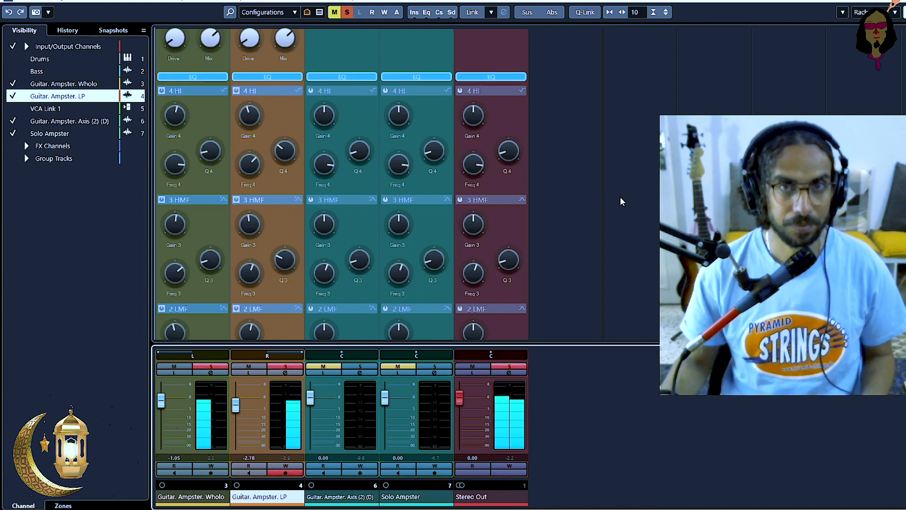
scroll(613, 198, "up", 5)
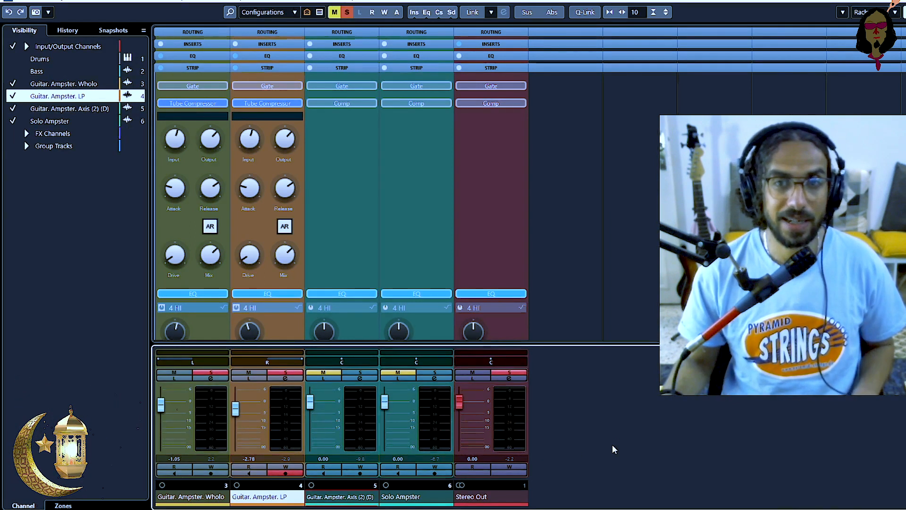
- Add a VCA fader to the Wholo and LP guitar channels and name their link group Link 1
left_click(197, 499)
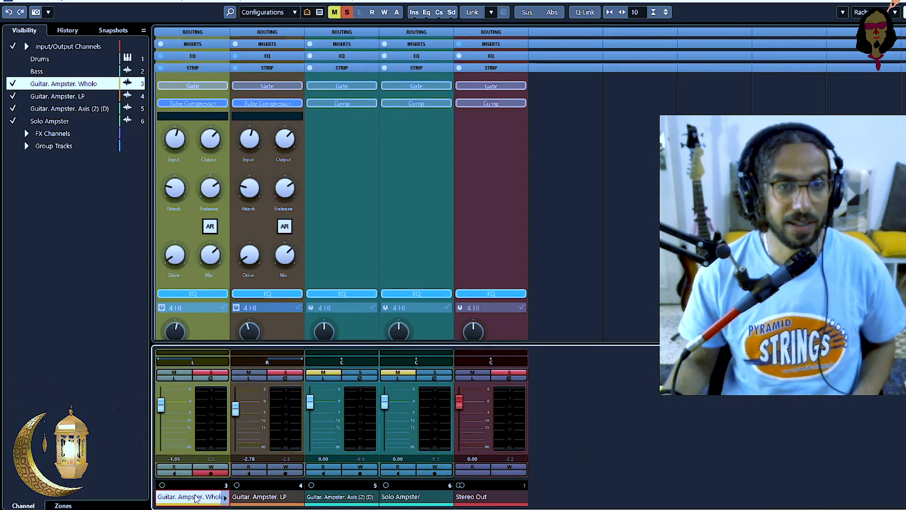
left_click(270, 501, "ctrl")
right_click(271, 502)
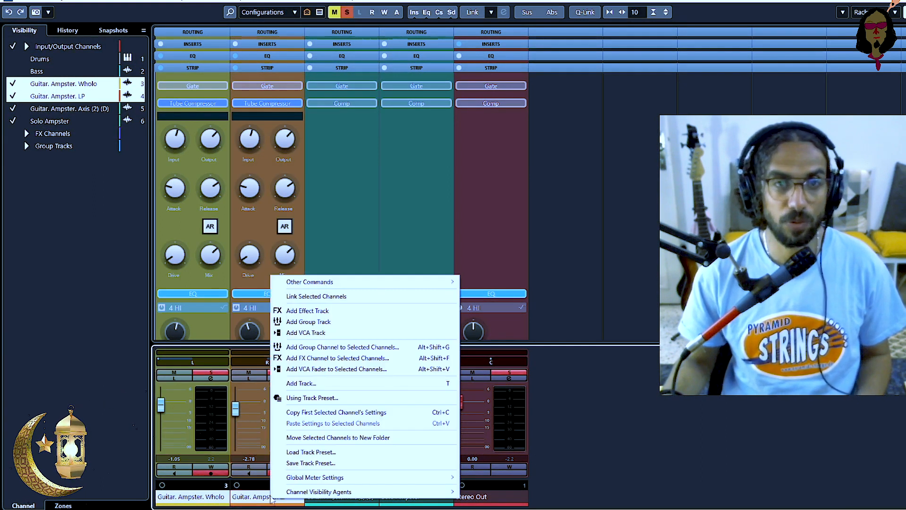
left_click(322, 369)
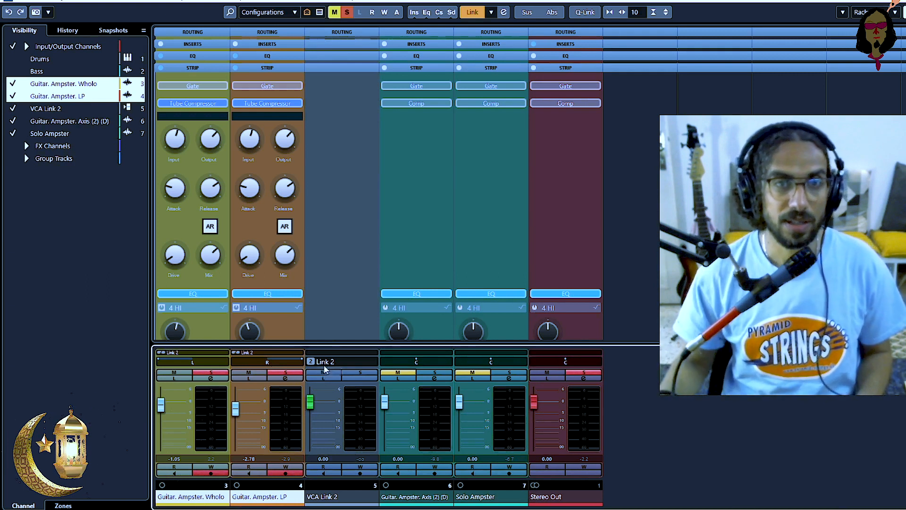
double_click(336, 362)
type("Link 1")
key("Return")
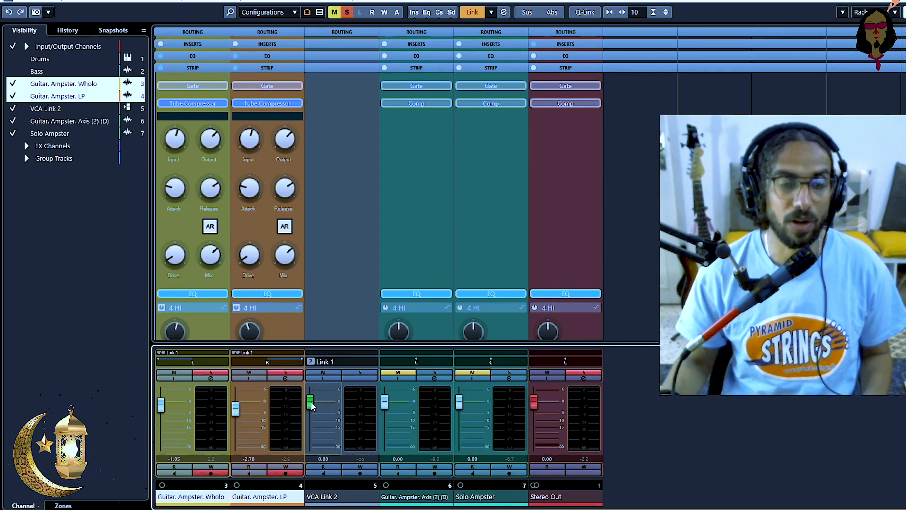
- Set the Link 1 VCA fader to -3.35 dB during playback and colour the VCA track green
key("space")
left_click_drag(311, 404, 312, 408)
scroll(311, 407, "up", 2)
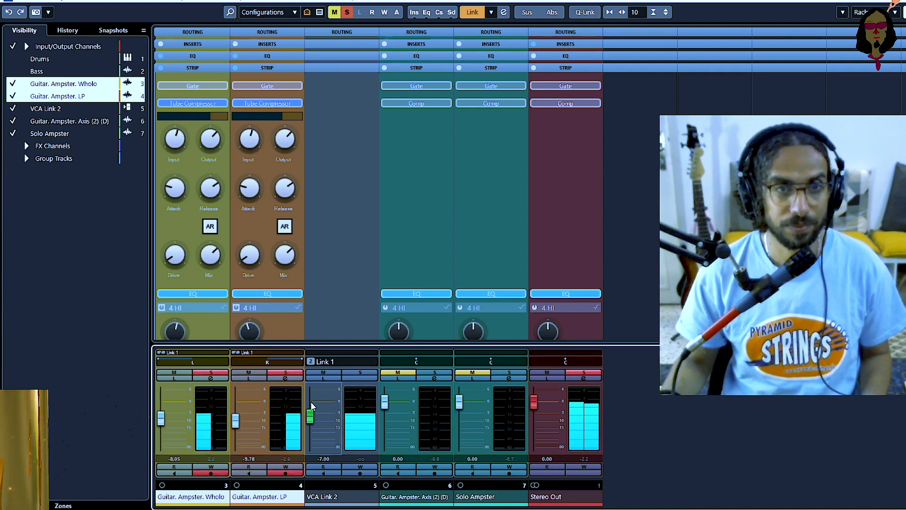
scroll(311, 407, "up", 3)
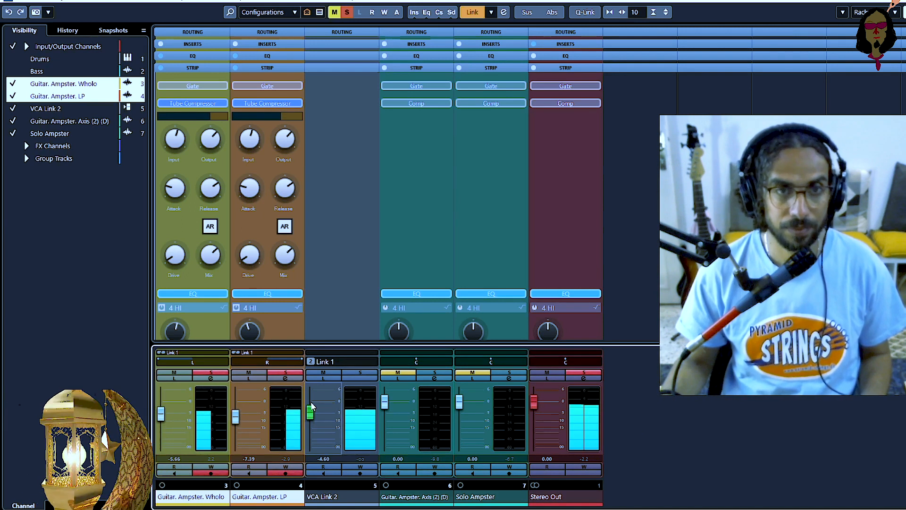
scroll(311, 407, "up", 1)
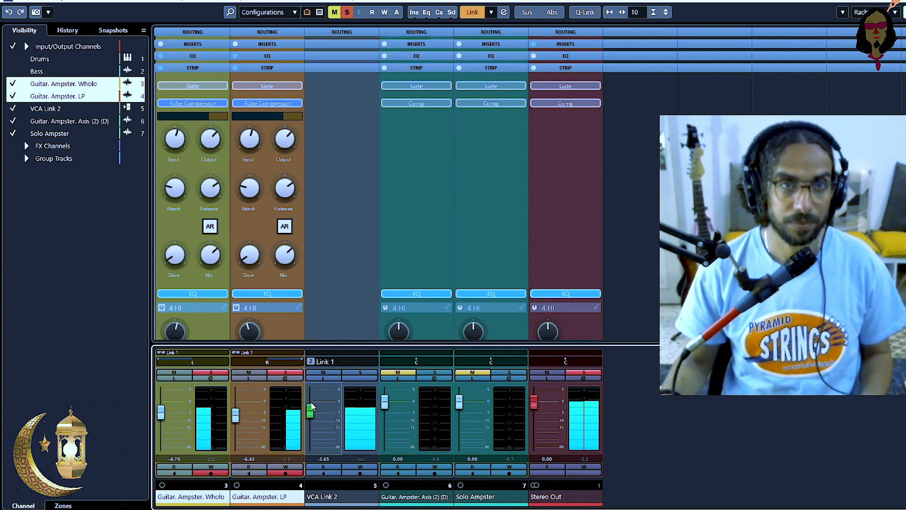
scroll(311, 407, "up", 1)
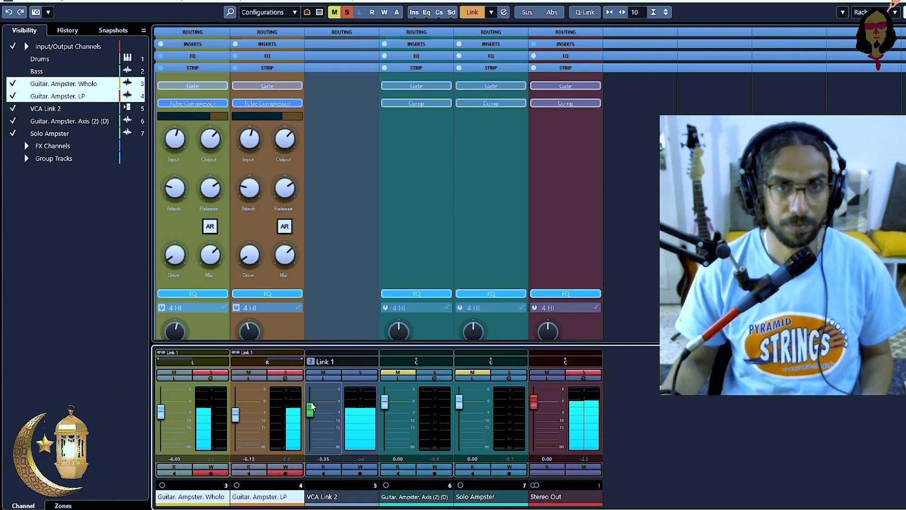
left_click(373, 500)
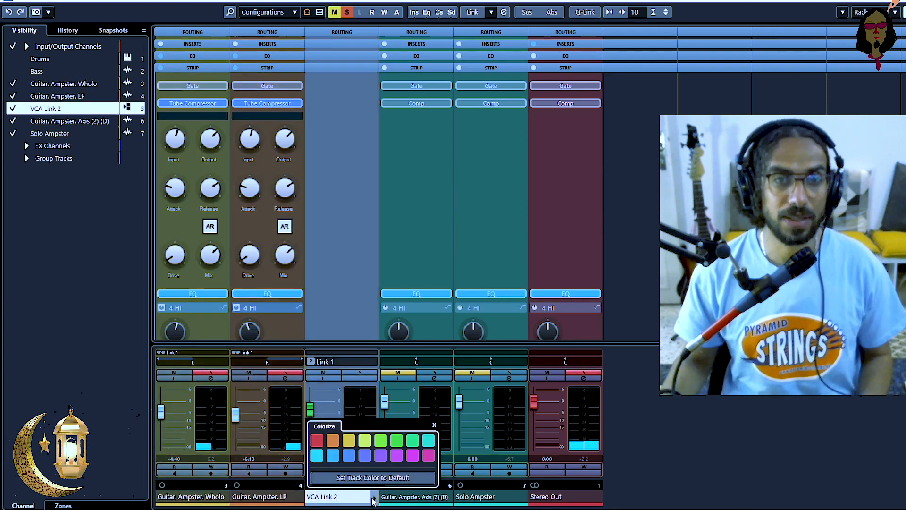
left_click(384, 440)
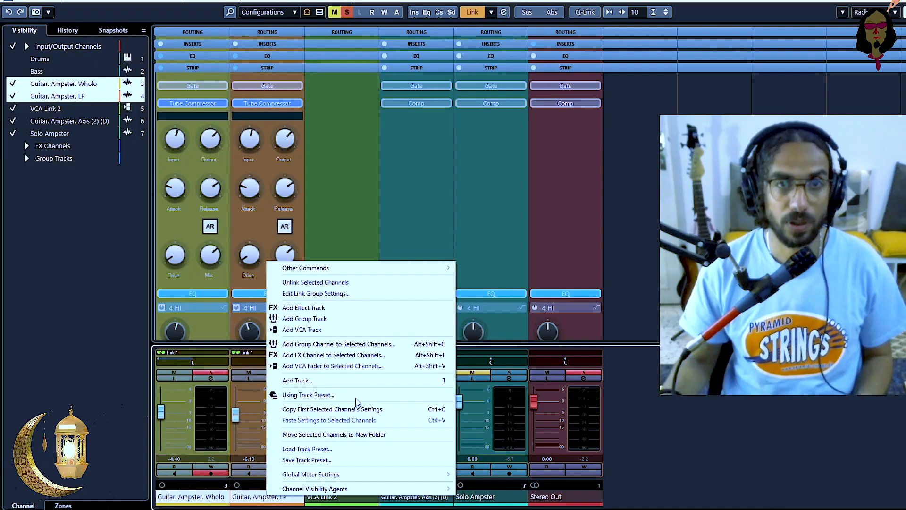
- Route the Wholo and LP guitars to a new stereo group channel named Gui.Gro, placed directly after the LP guitar track
left_click(360, 344)
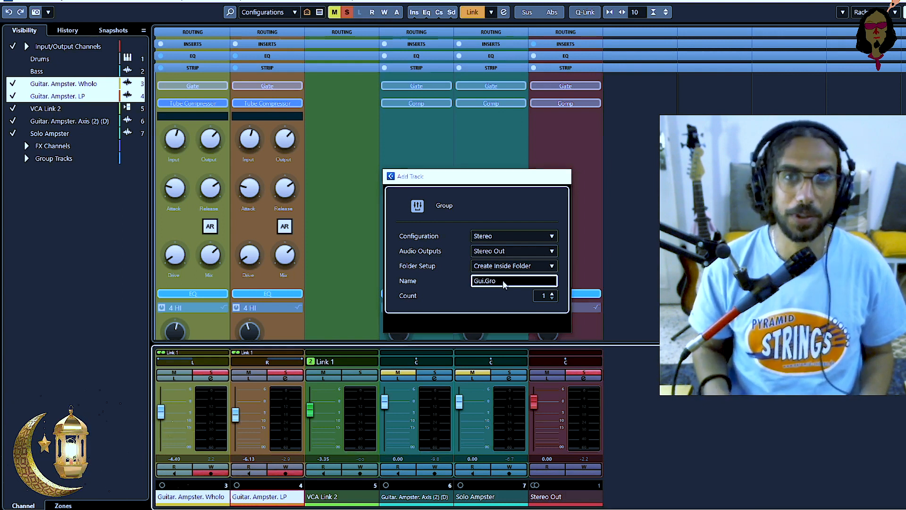
key("Return")
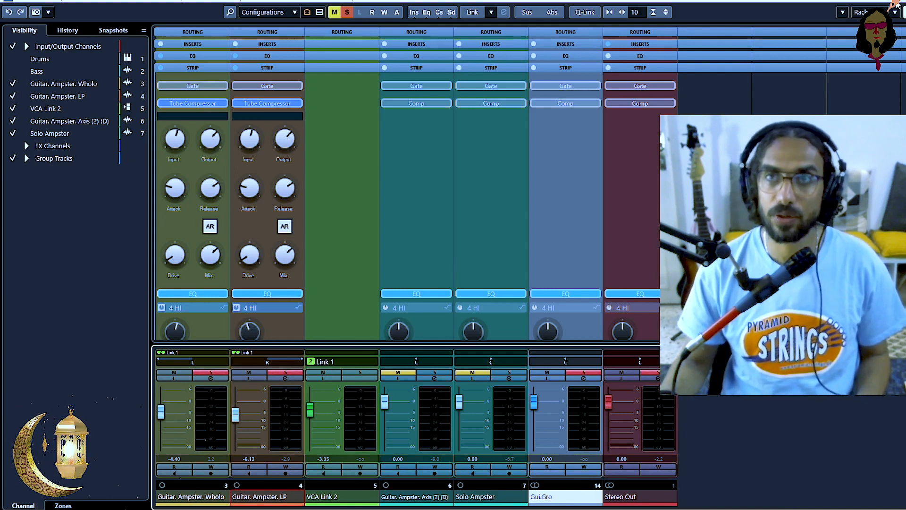
left_click(896, 3)
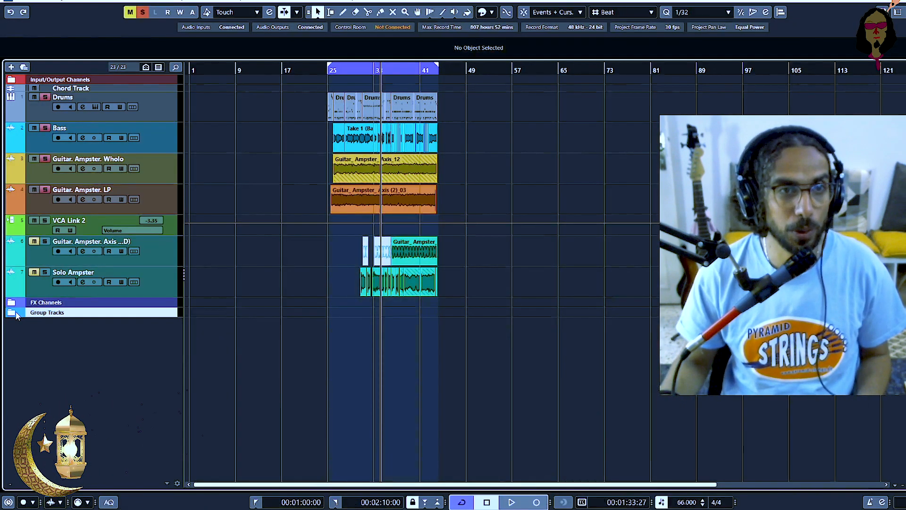
key("F3")
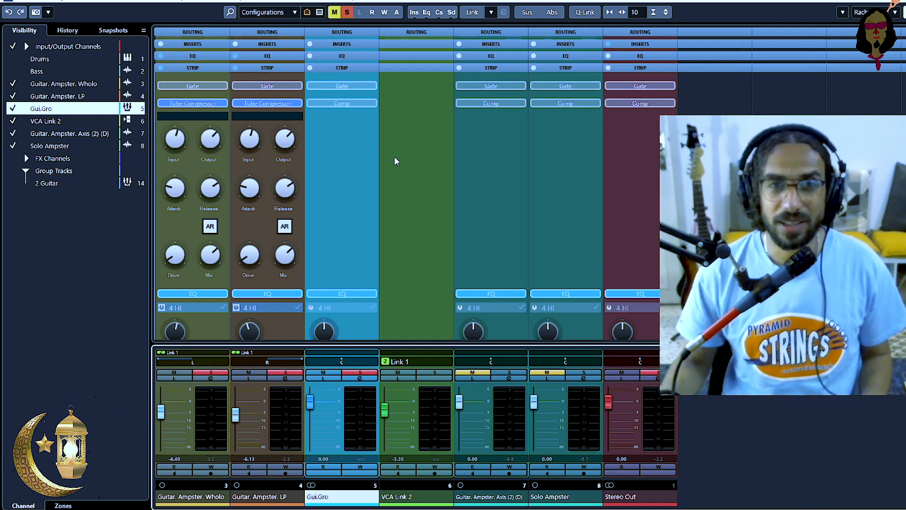
- Start playback and enable the Gui.Gro channel's 4 HI EQ band with a slight gain cut
scroll(395, 161, "down", 5)
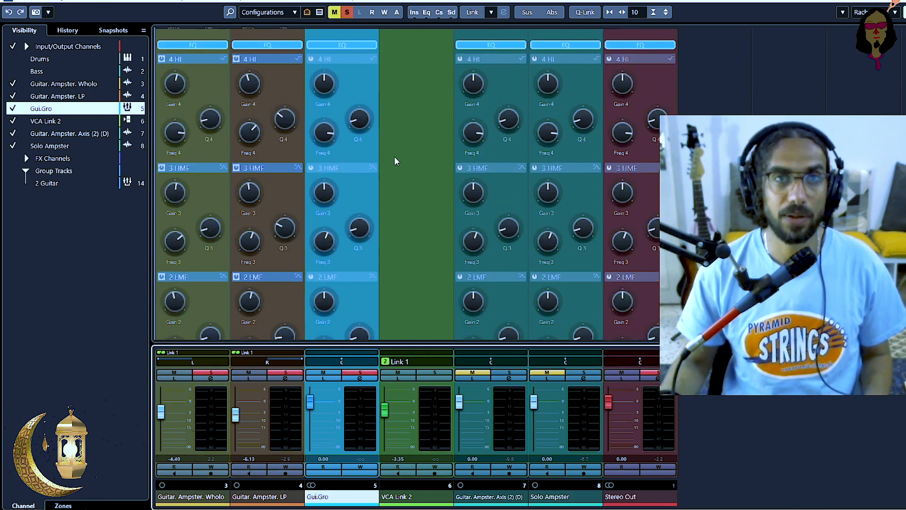
key("space")
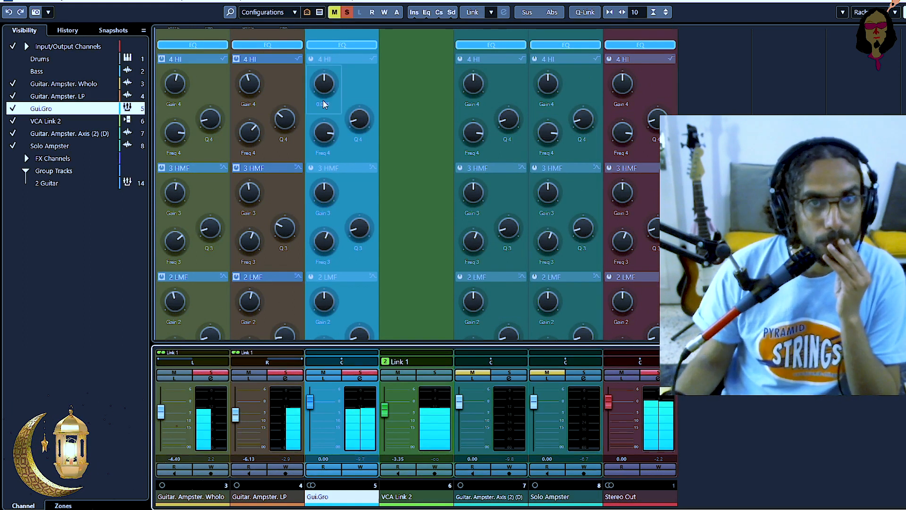
left_click(311, 59)
scroll(316, 86, "down", 1)
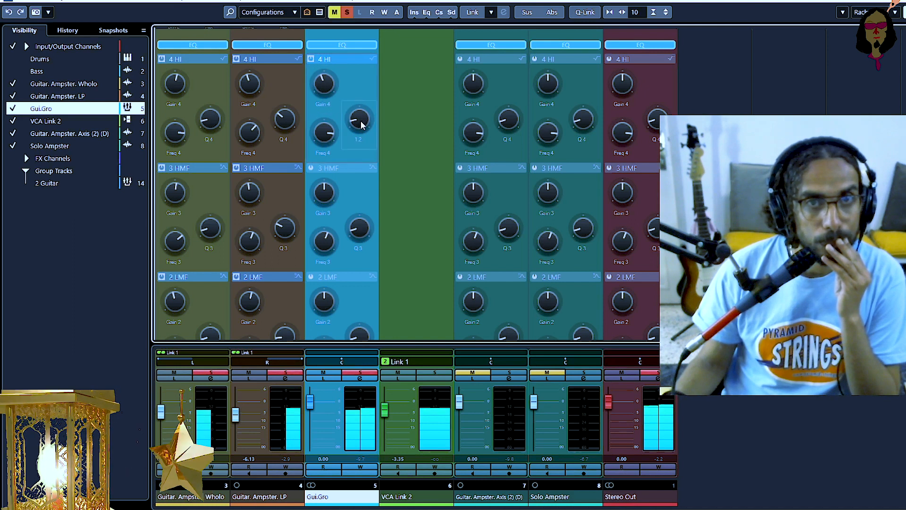
- Enable the Gui.Gro channel's 3 HMF and 2 LMF EQ bands, fine-tuning the gain and Q of the 3 HMF and 4 HI bands during playback
left_click(311, 169)
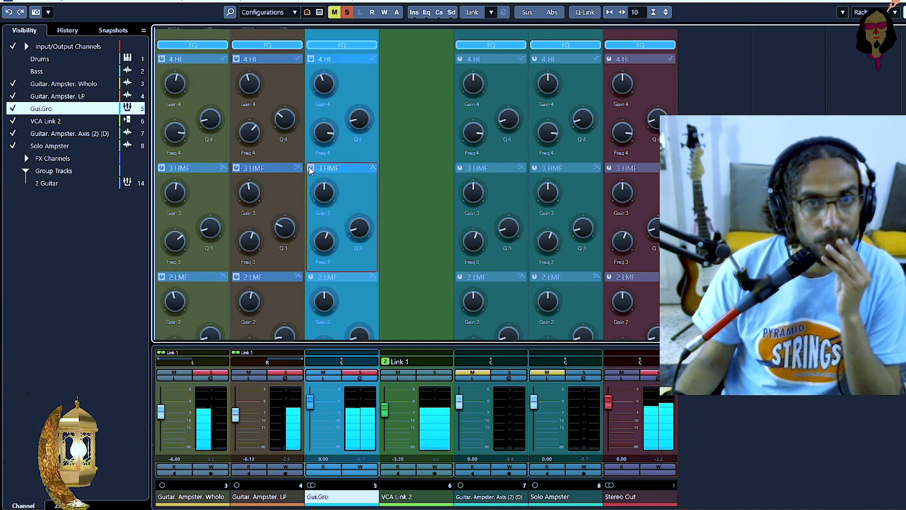
scroll(323, 196, "up", 14)
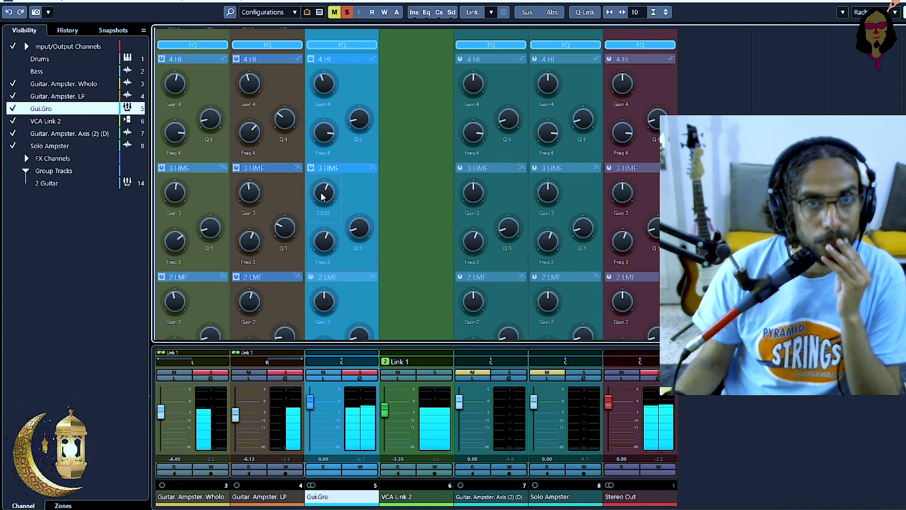
scroll(322, 196, "down", 8)
scroll(322, 196, "down", 10)
scroll(322, 196, "up", 10)
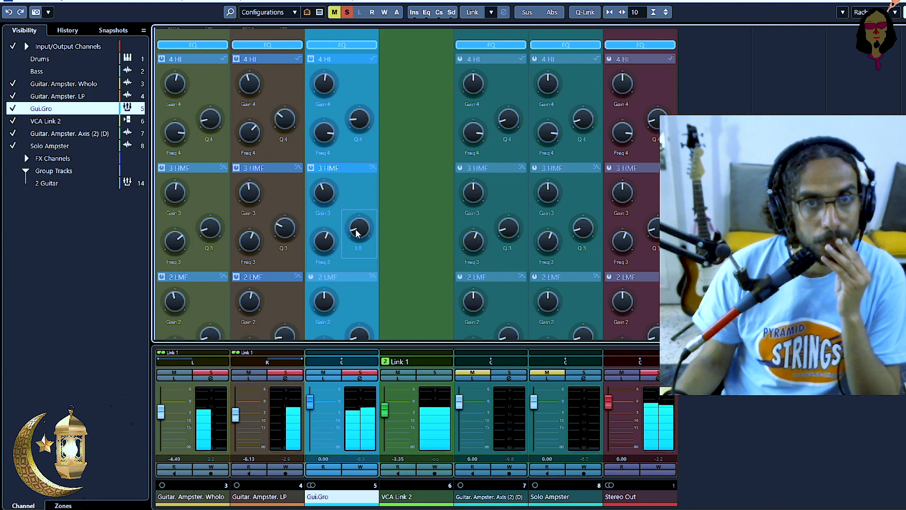
scroll(324, 197, "up", 8)
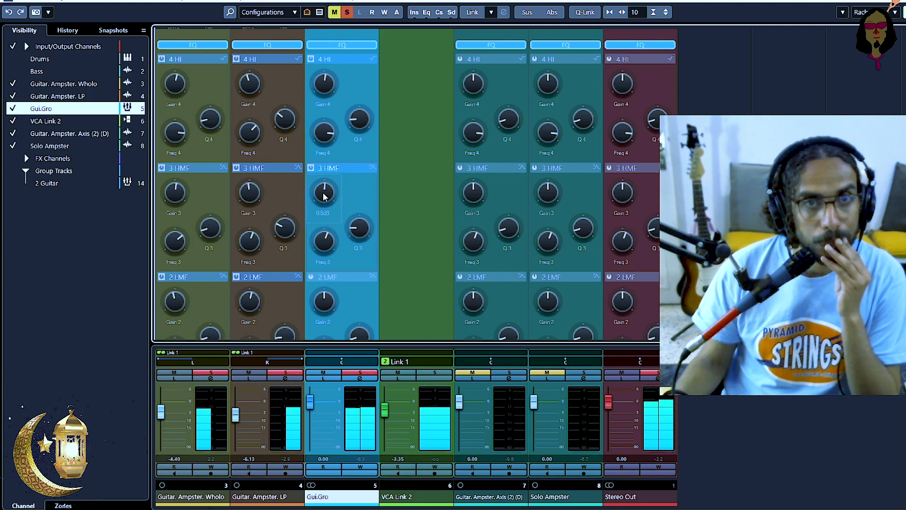
scroll(324, 197, "down", 1)
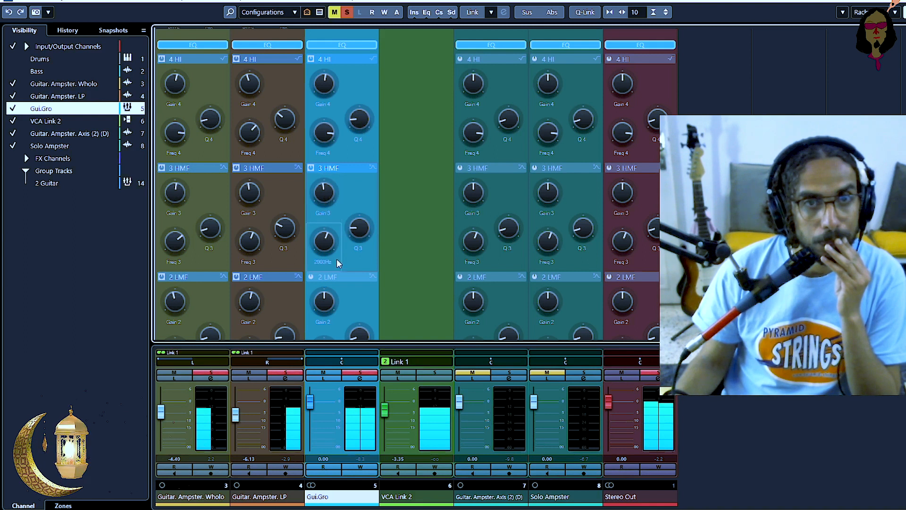
left_click(311, 277)
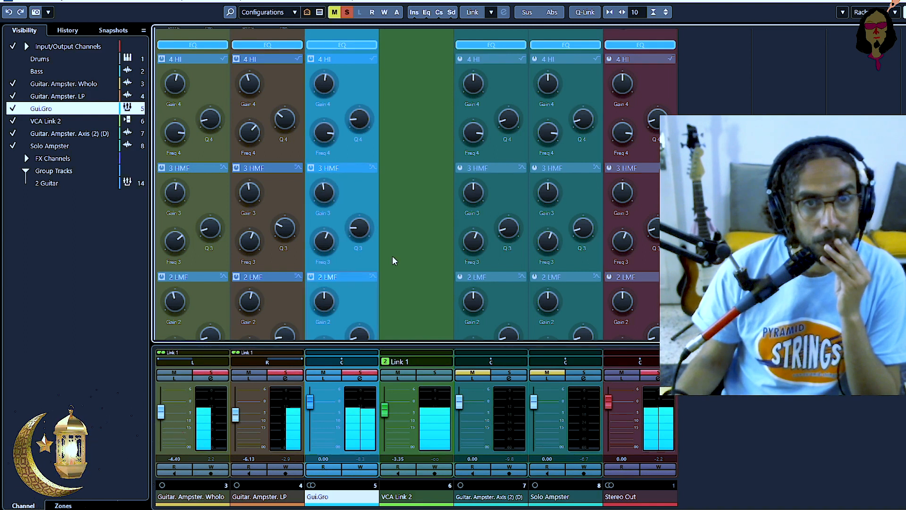
- Load the VintageCompressor on the Gui.Gro channel strip with the Fat Warm Master preset
scroll(395, 262, "up", 4)
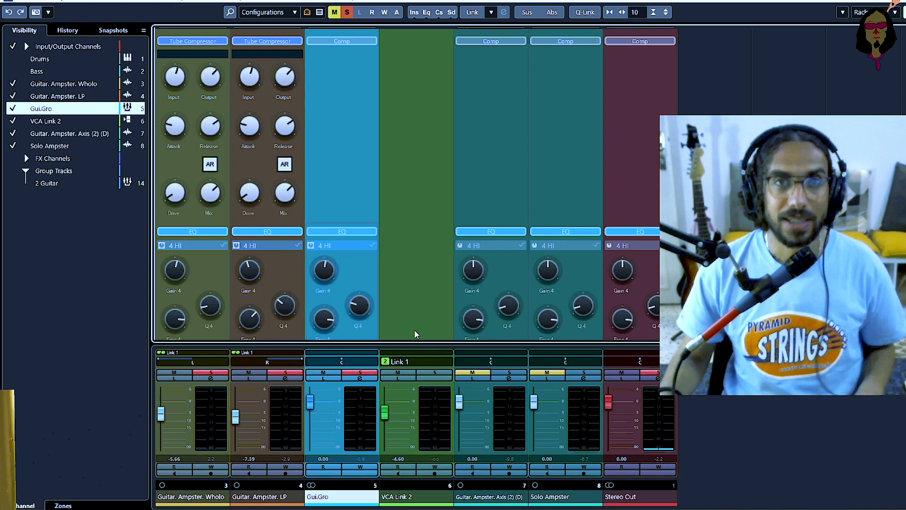
scroll(415, 335, "up", 2)
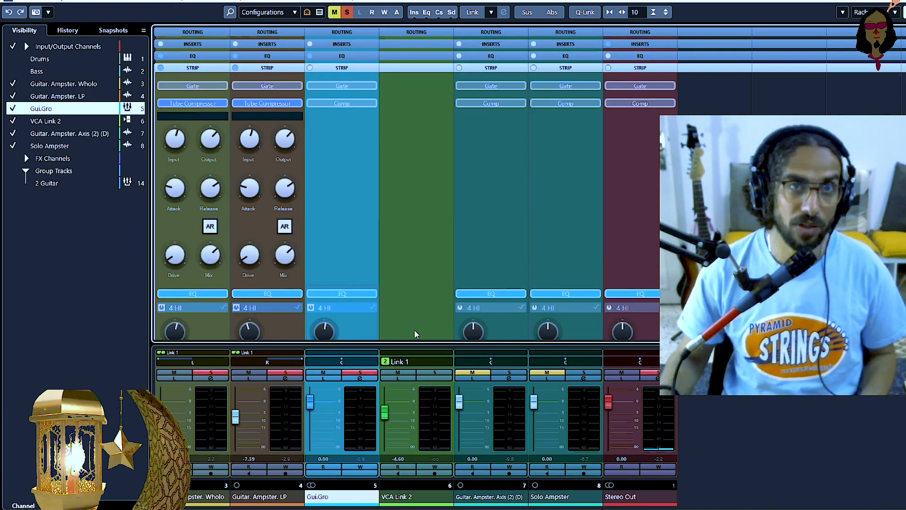
left_click(372, 105)
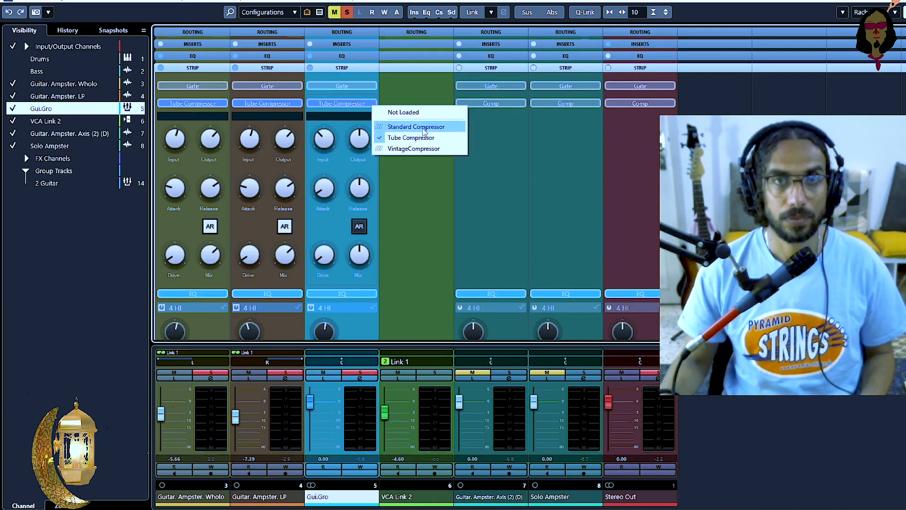
left_click(422, 152)
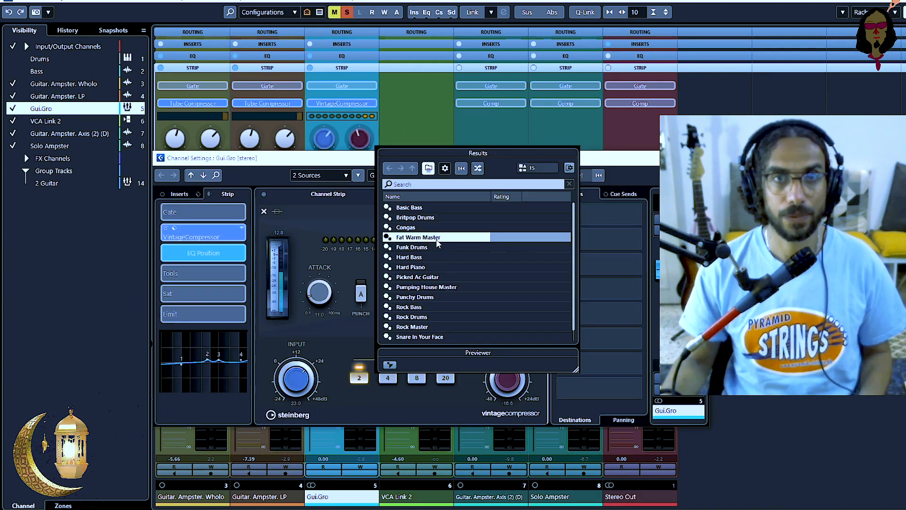
left_click(602, 160)
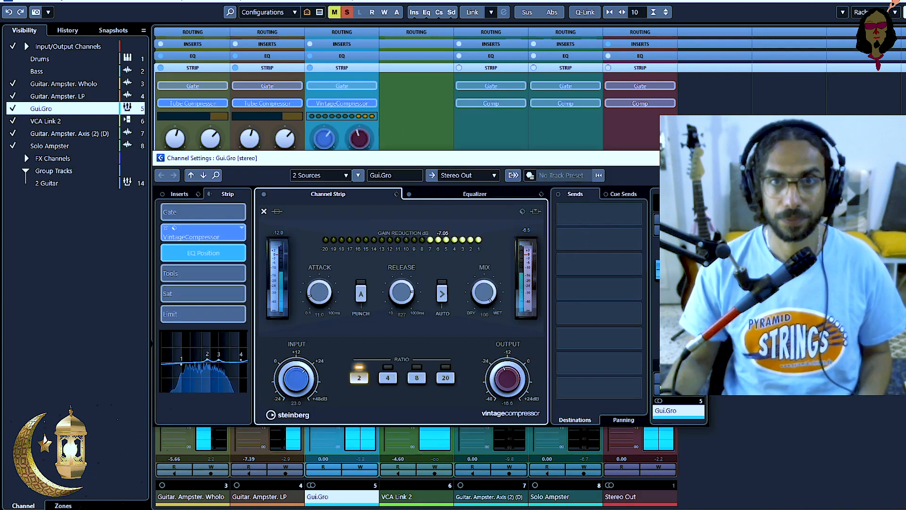
left_click(698, 158)
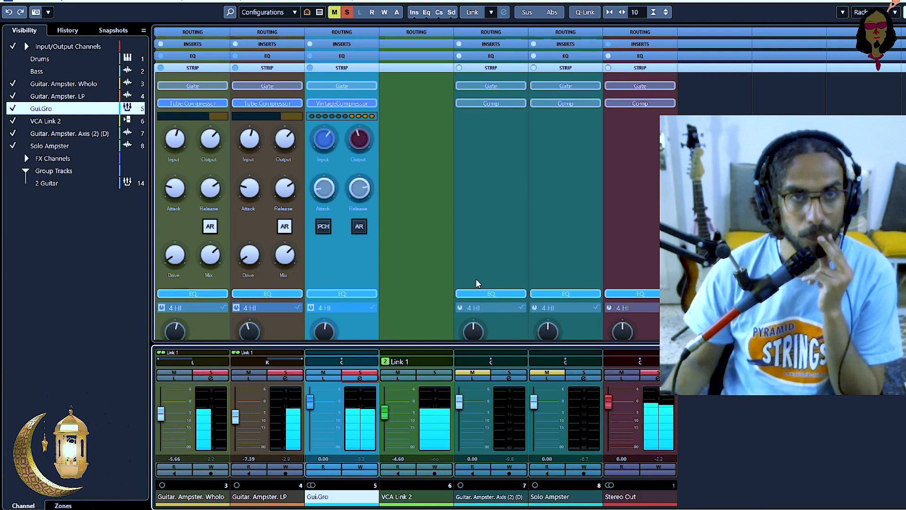
scroll(420, 72, "down", 2)
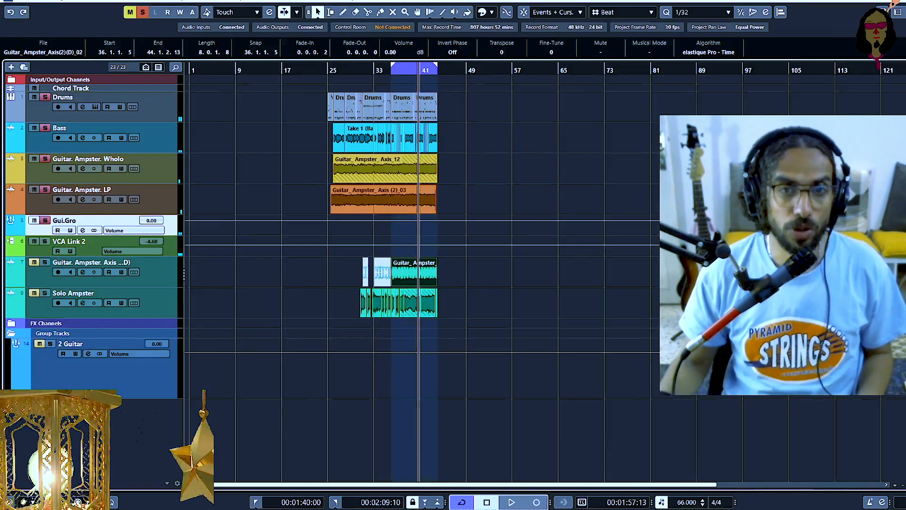
- Back in the MixConsole, set the Guitar. Ampster. Axis (2) (D) fader to -6.06 dB and isolate it from the other guitars
mouse_move(433, 509)
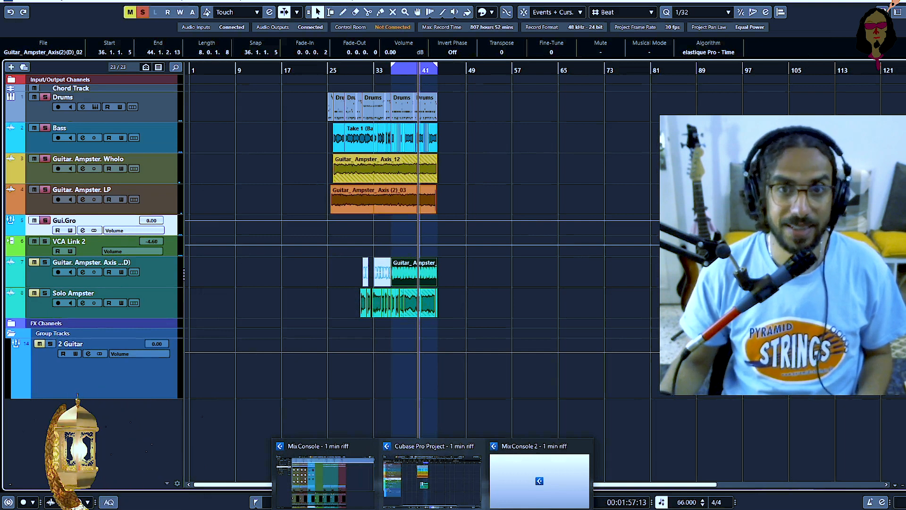
left_click(325, 481)
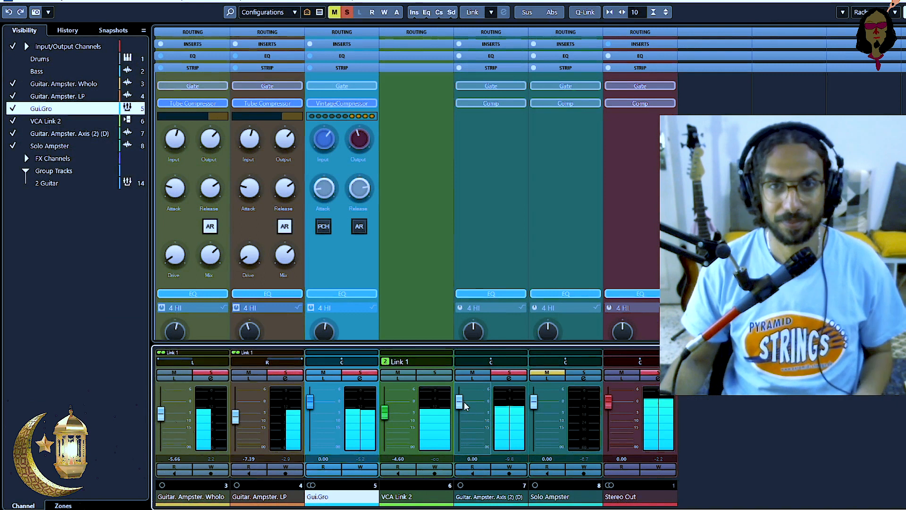
left_click_drag(462, 402, 462, 416)
left_click(330, 372)
- Enable and adjust the low-cut and high-cut pre-filters in the equalizer of the Guitar. Ampster. Axis (2) (D) channel
left_click(509, 378)
left_click(480, 194)
left_click(274, 384)
scroll(279, 384, "up", 10)
left_click(273, 373)
scroll(285, 372, "down", 5)
scroll(285, 372, "down", 6)
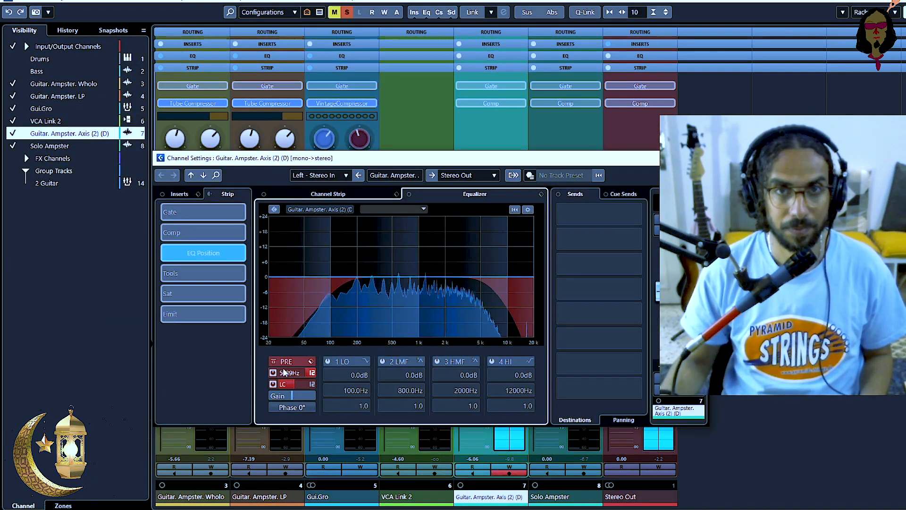
scroll(289, 385, "up", 3)
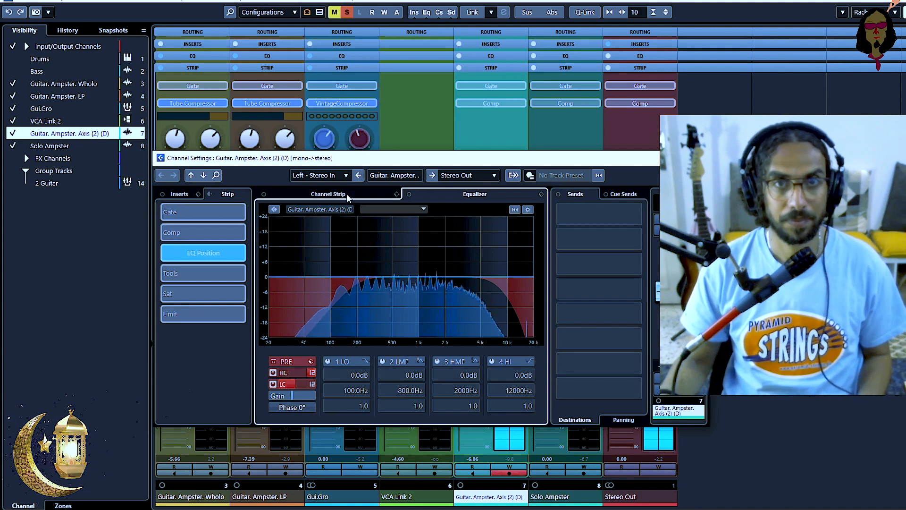
left_click(699, 158)
- Boost the Axis (2) (D) guitar's four EQ bands by 3.8, 2.9, 4.3 and 3.4 dB from low to high, and bring the other guitars back in
scroll(477, 227, "down", 3)
left_click(461, 183)
scroll(471, 211, "up", 5)
scroll(471, 210, "down", 3)
left_click(461, 168)
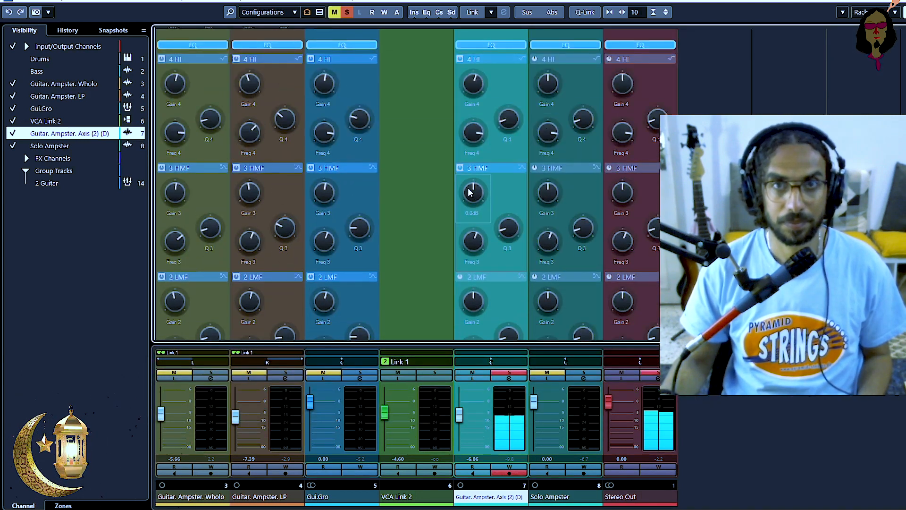
left_click(460, 277)
scroll(444, 236, "down", 4)
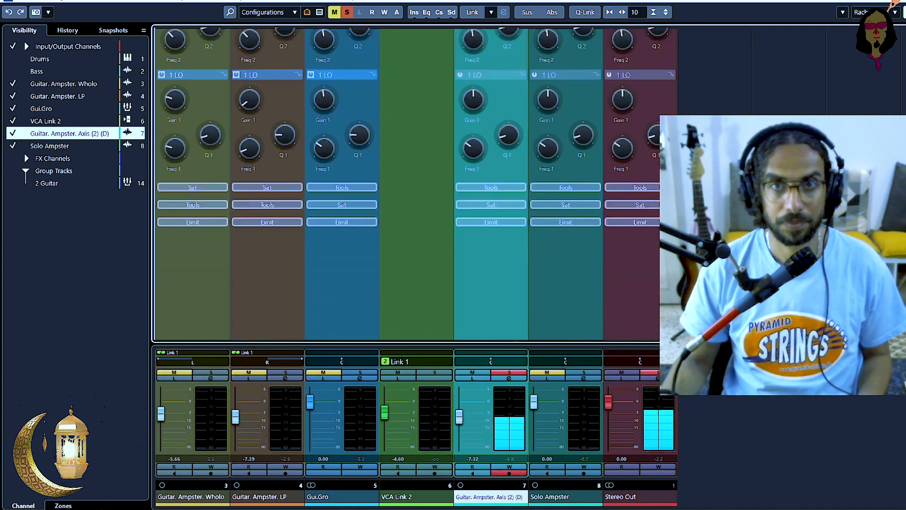
scroll(471, 226, "up", 4)
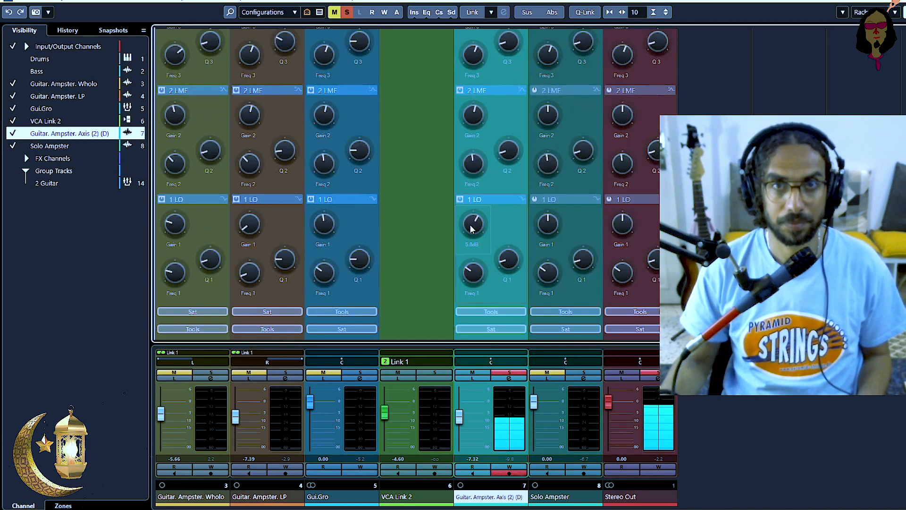
left_click(360, 373)
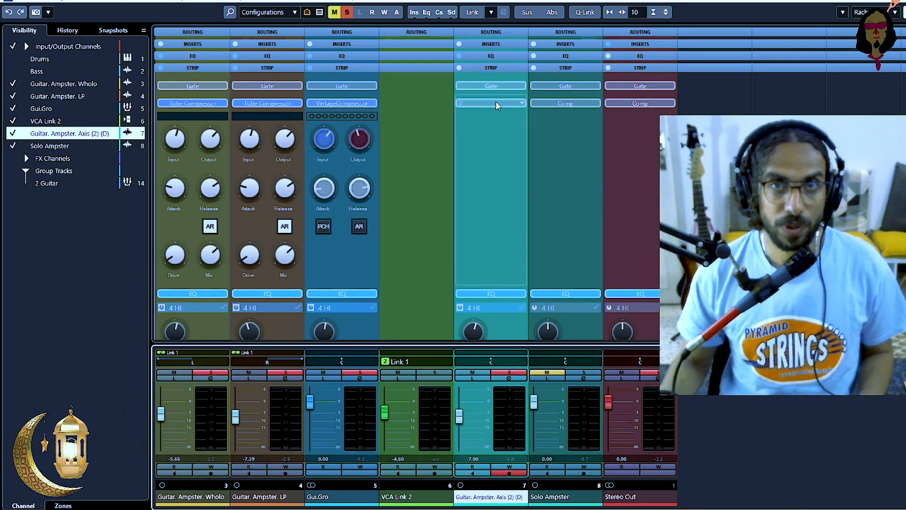
- Load the VintageCompressor with the Picked Ac Guitar preset on the Axis (2) (D) guitar and set its fader to -6.37 dB
left_click(525, 105)
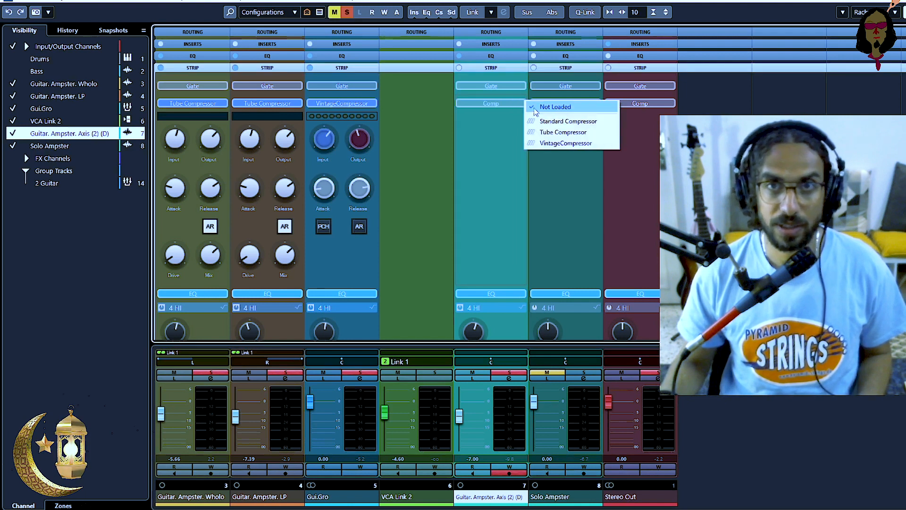
left_click(553, 144)
left_click(509, 379)
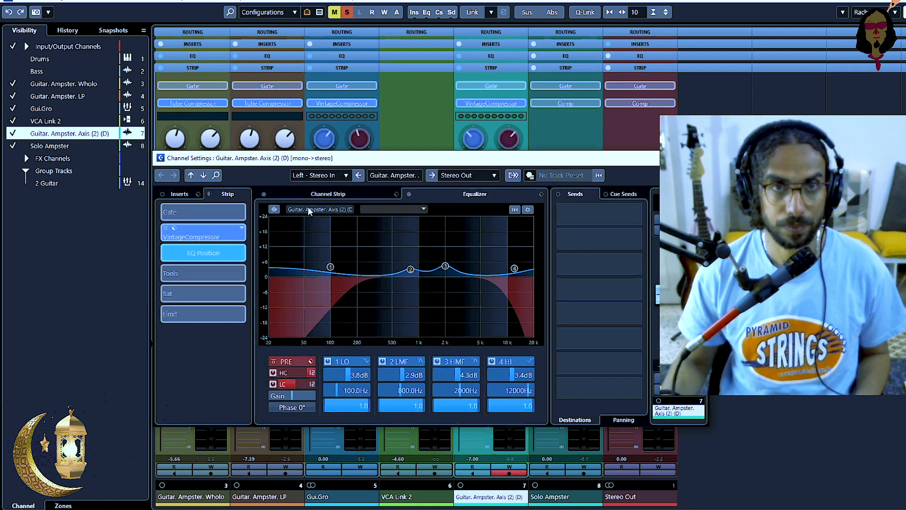
left_click(319, 194)
left_click(534, 211)
left_click(542, 219)
left_click(548, 278)
key("space")
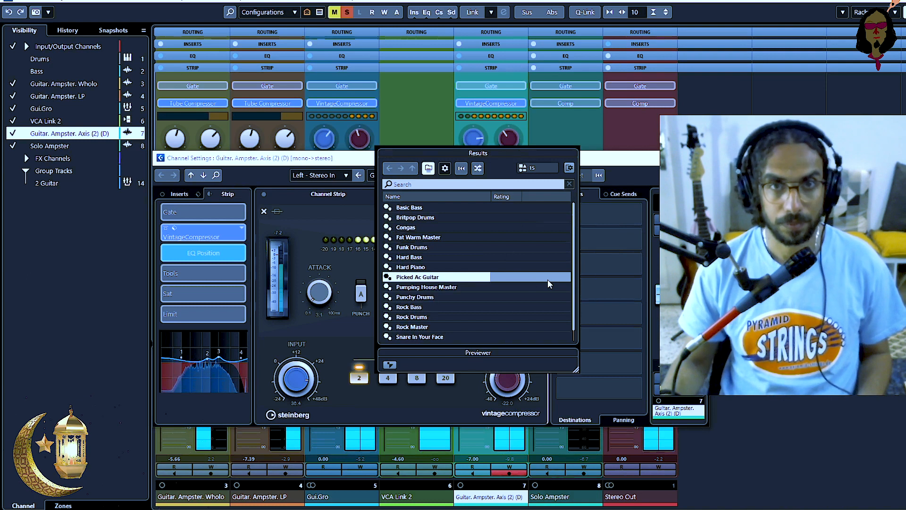
left_click(609, 169)
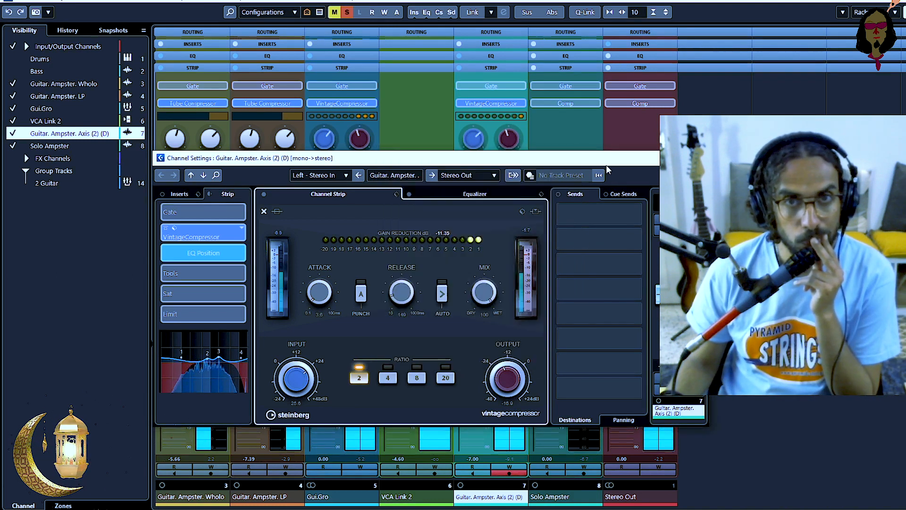
left_click(702, 158)
left_click_drag(459, 422, 458, 421)
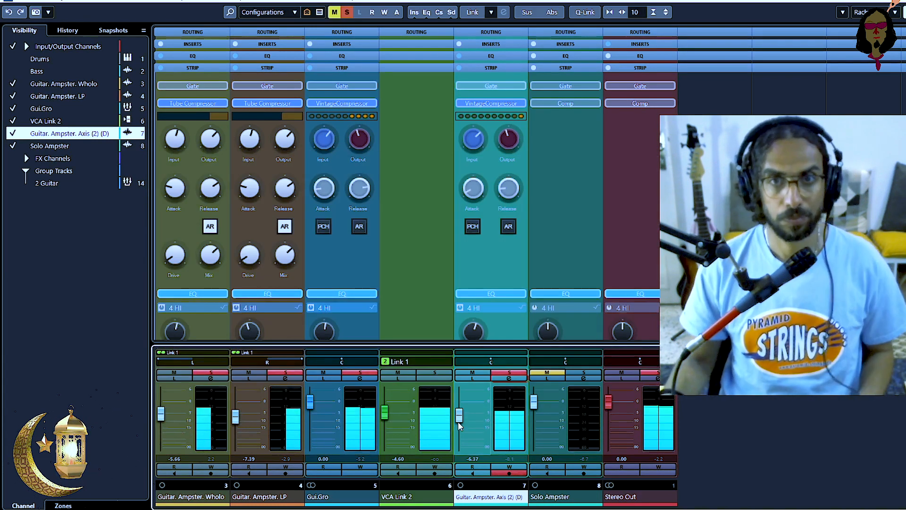
left_click(491, 68)
left_click(608, 161)
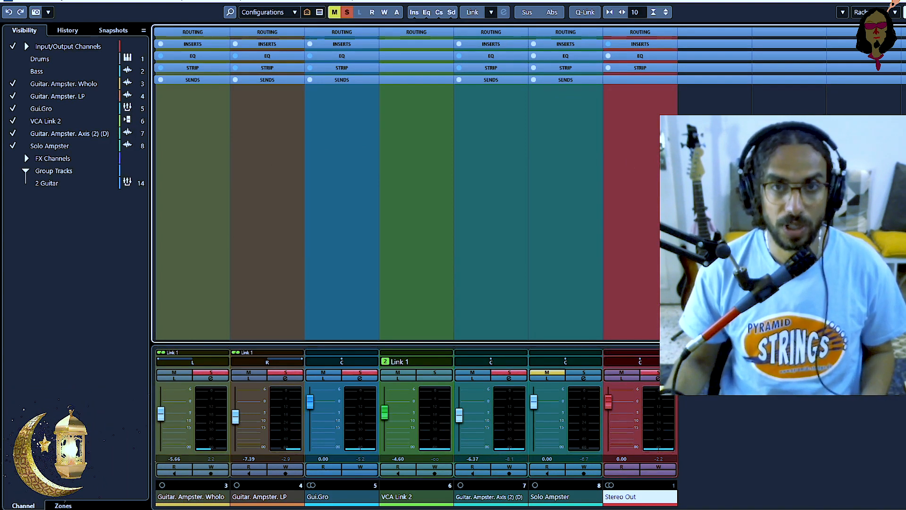
left_click(428, 70)
scroll(427, 71, "down", 3)
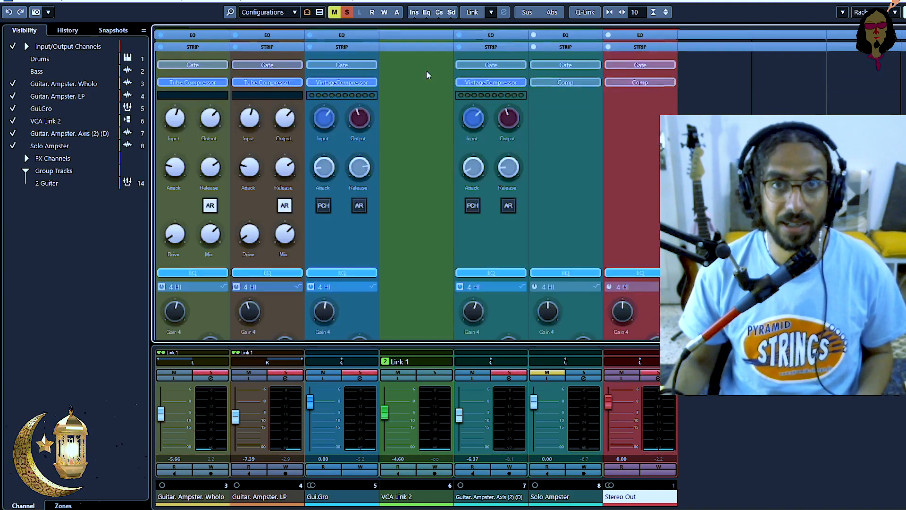
double_click(491, 497)
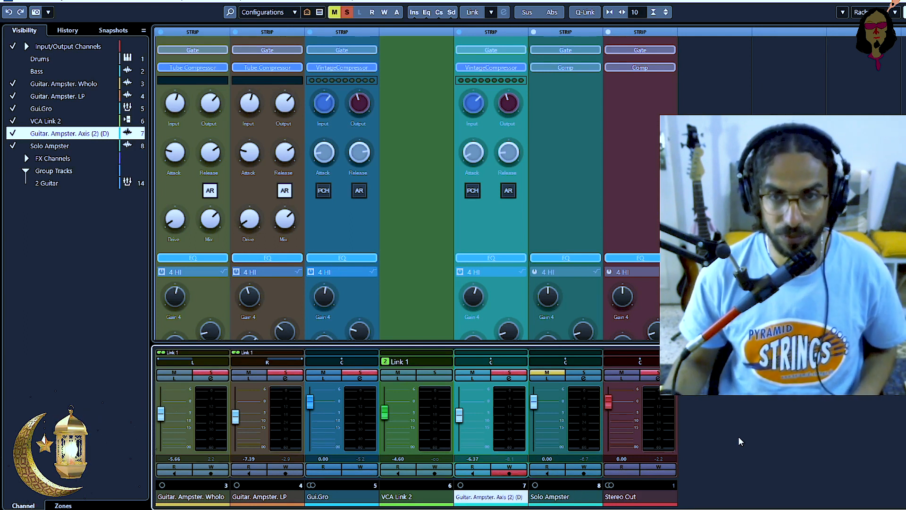
- Unmute the Solo Ampster channel for playback and enable its equalizer's low-cut filter at 317 Hz and its high-cut filter
left_click(547, 375)
key("space")
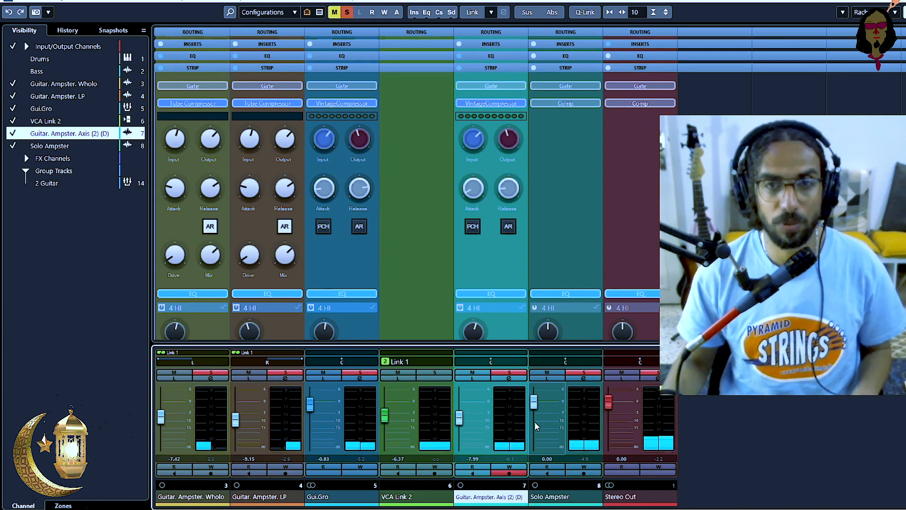
left_click(583, 378)
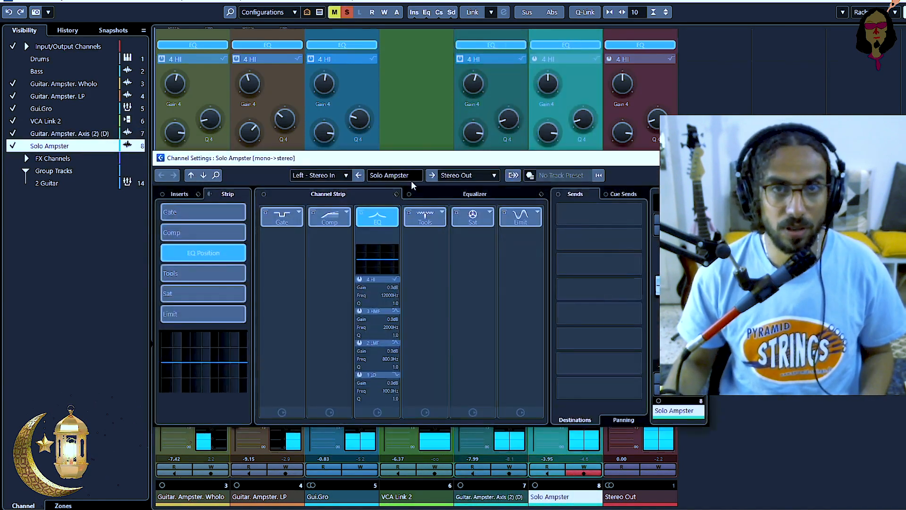
left_click(432, 192)
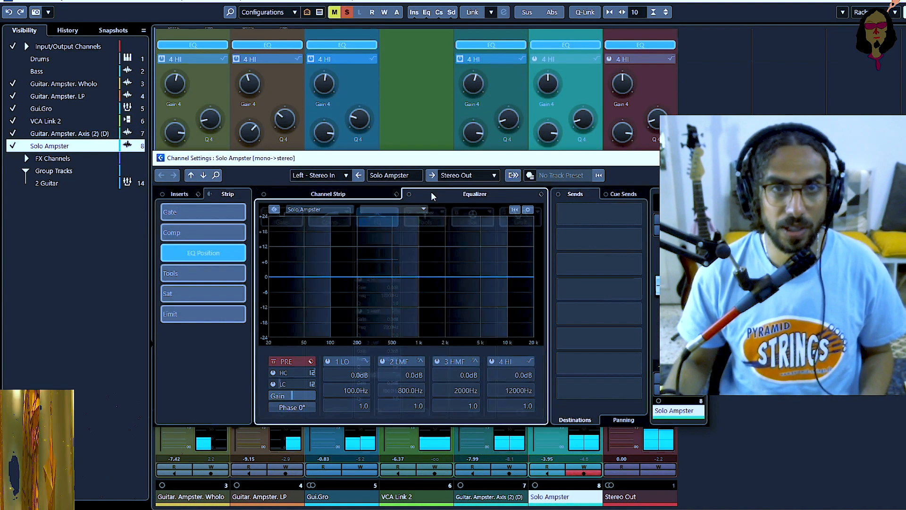
left_click(278, 386)
scroll(279, 386, "down", 3)
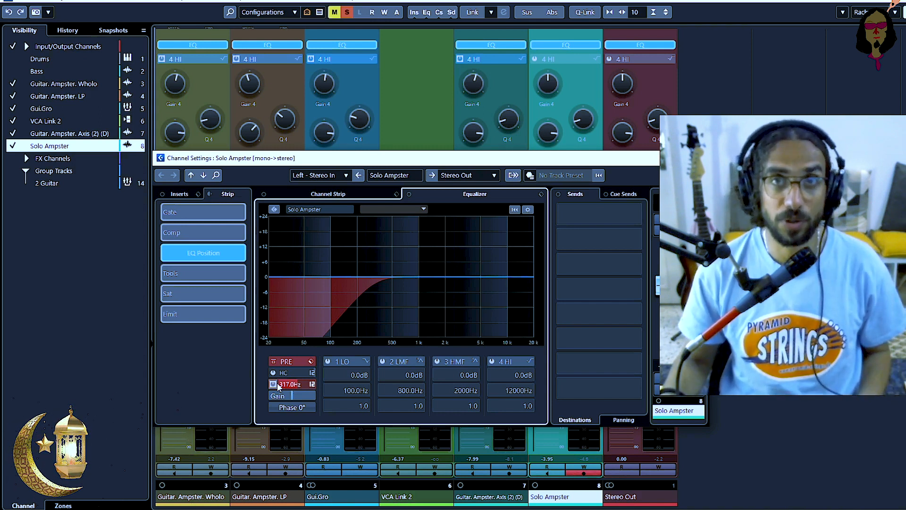
key("space")
left_click(273, 373)
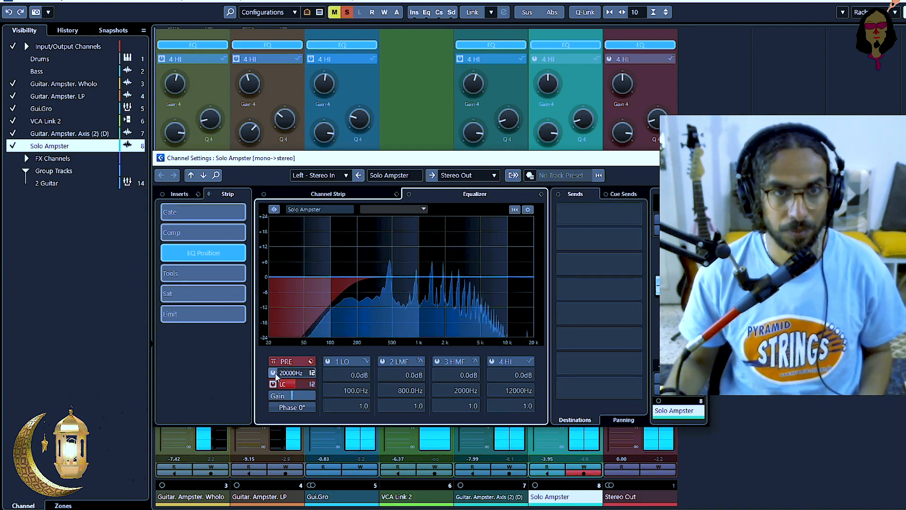
left_click(698, 159)
- Adjust the Solo Ampster channel's EQ bands, with the high-mid band at about 1323 Hz, and set its fader to -5.31 dB
scroll(555, 212, "up", 3)
left_click_drag(553, 215, 555, 209)
scroll(555, 211, "down", 8)
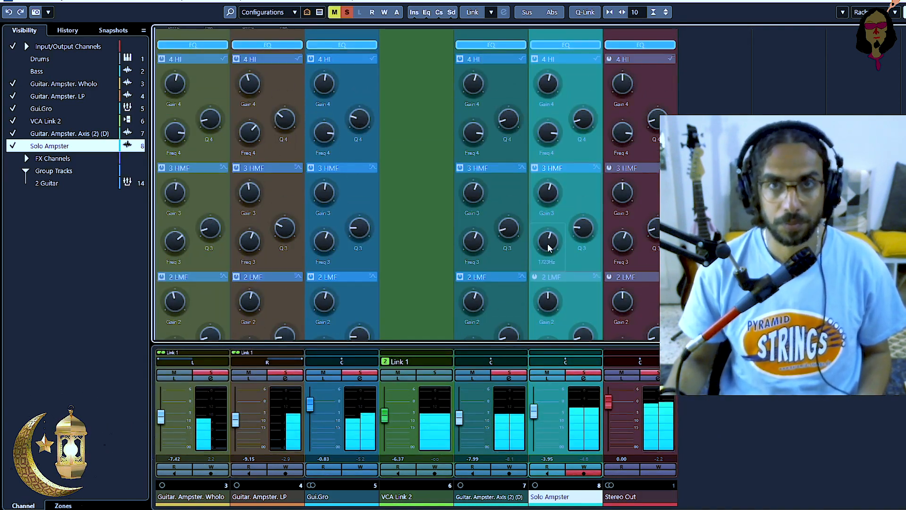
scroll(536, 427, "down", 2)
scroll(557, 212, "up", 8)
scroll(557, 213, "down", 4)
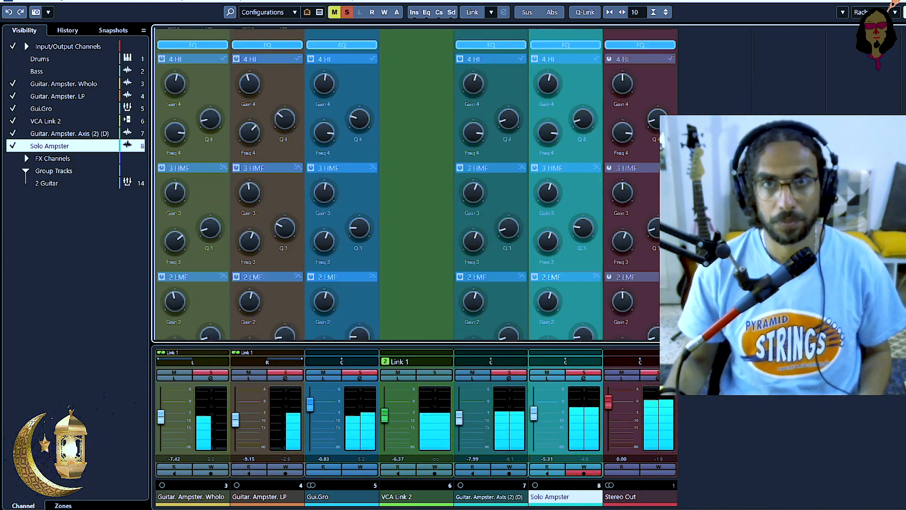
scroll(557, 213, "up", 6)
- Load the VintageCompressor in the Solo Ampster channel's strip and show its full controls in the channel settings
left_click(597, 103)
left_click(635, 146)
left_click(584, 378)
left_click(284, 193)
- Audition VintageCompressor presets on the Solo Ampster and settle on ratio 2, input 45.0 dB and output -30.2 dB
left_click(528, 211)
left_click(543, 221)
left_click(453, 266)
left_click(446, 327)
left_click(439, 237)
scroll(434, 283, "down", 1)
left_click(434, 337)
left_click(425, 325)
left_click(423, 285)
left_click(425, 276)
left_click(422, 266)
left_click(420, 236)
left_click(418, 216)
left_click(420, 286)
left_click(419, 296)
scroll(418, 283, "up", 1)
left_click(414, 225)
left_click(505, 374)
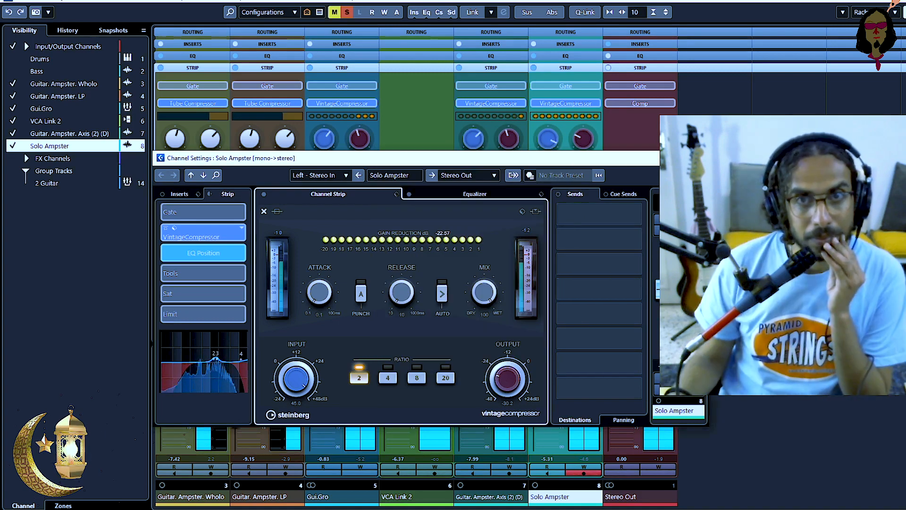
- Set the Solo Ampster fader to -3.31 dB and recheck the compressor in its channel settings
left_click(698, 158)
left_click(583, 338)
left_click(699, 158)
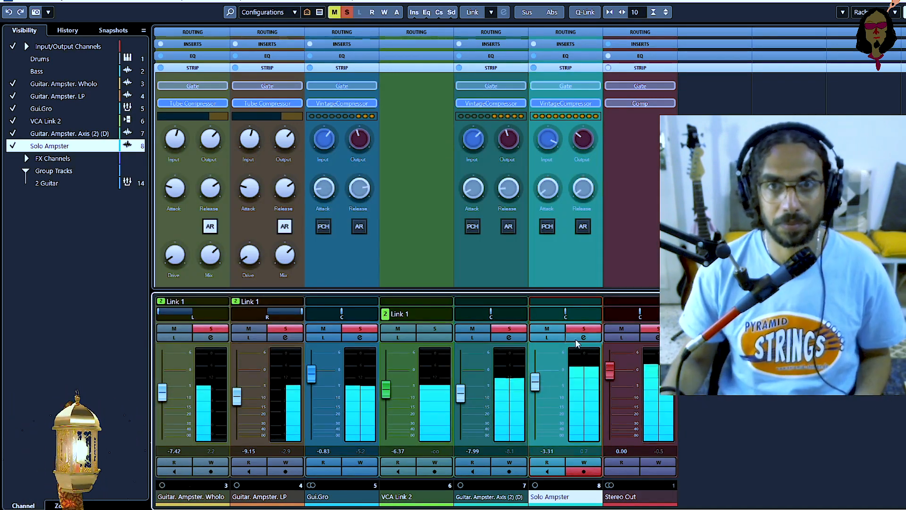
left_click(584, 337)
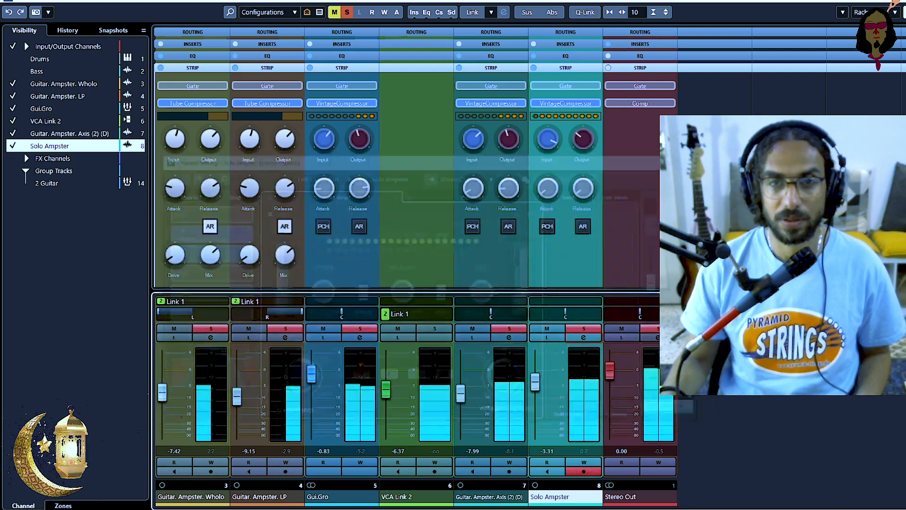
left_click(698, 159)
- Balance the Guitar. Ampster. Axis (2) (D) fader at -6.33 dB during playback, and stop playback
left_click_drag(465, 400, 464, 405)
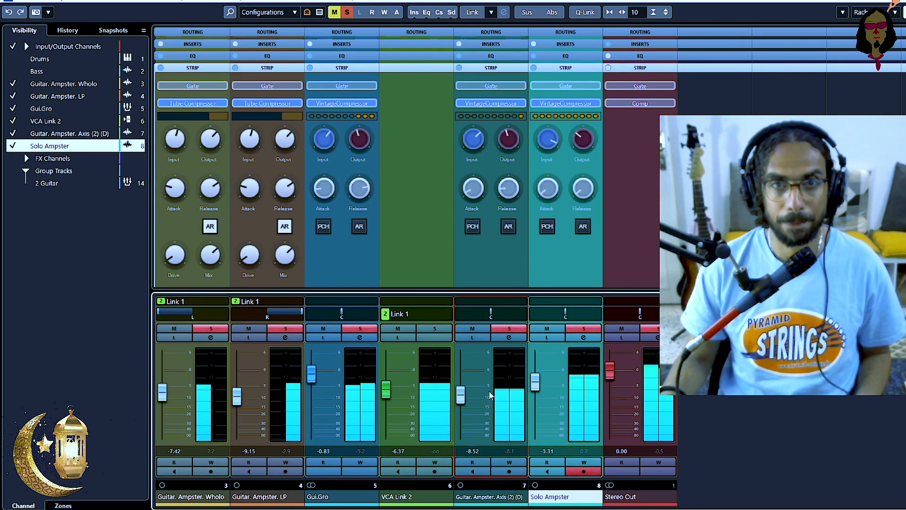
left_click_drag(464, 398, 465, 393)
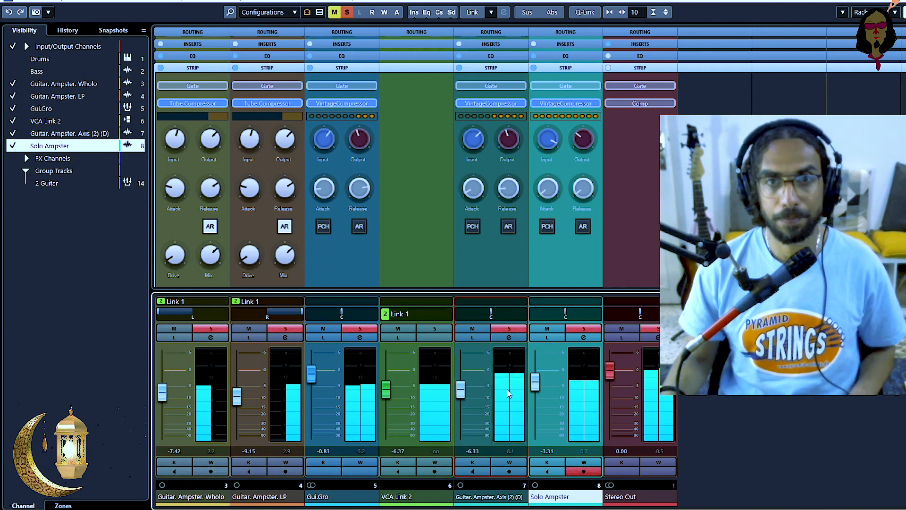
left_click(418, 82)
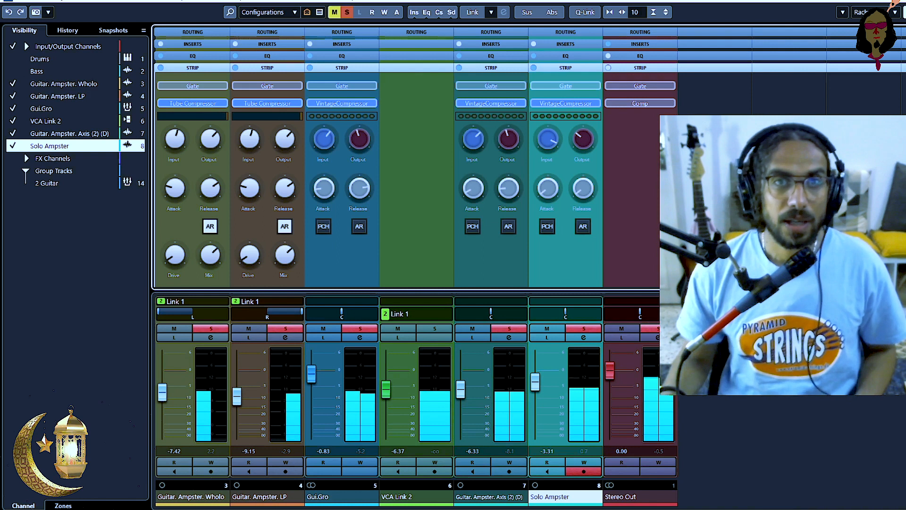
key("space")
- Insert Pro-Q 3 and TG12345 Stereo in the second and third insert slots of the Stereo Out channel
left_click(404, 71)
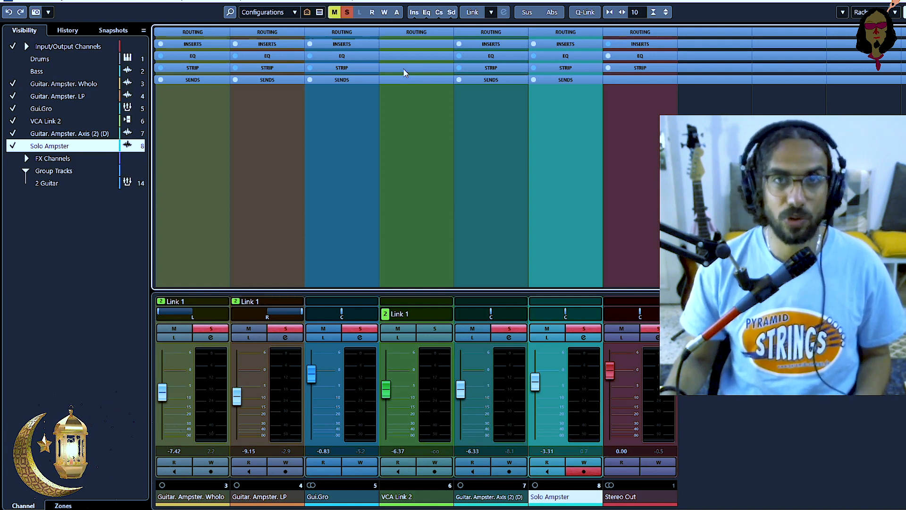
left_click(625, 45)
left_click(644, 68)
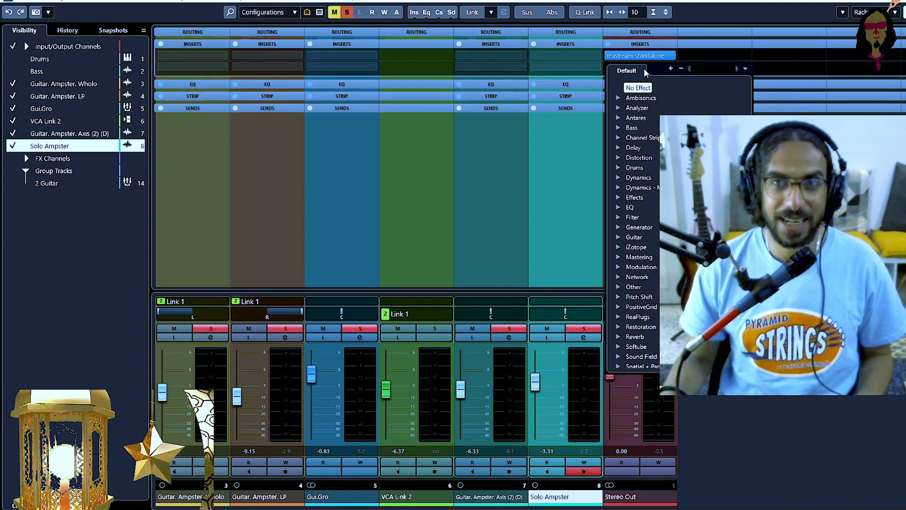
left_click(620, 206)
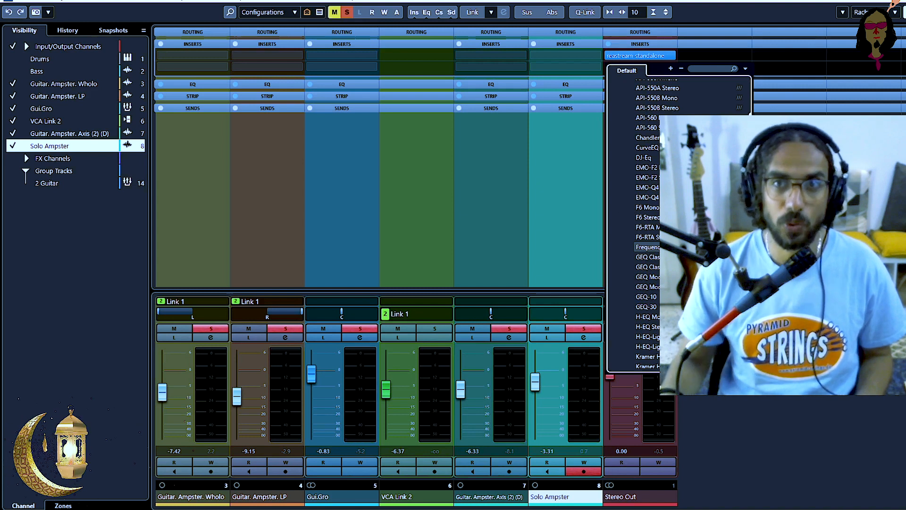
scroll(643, 236, "down", 12)
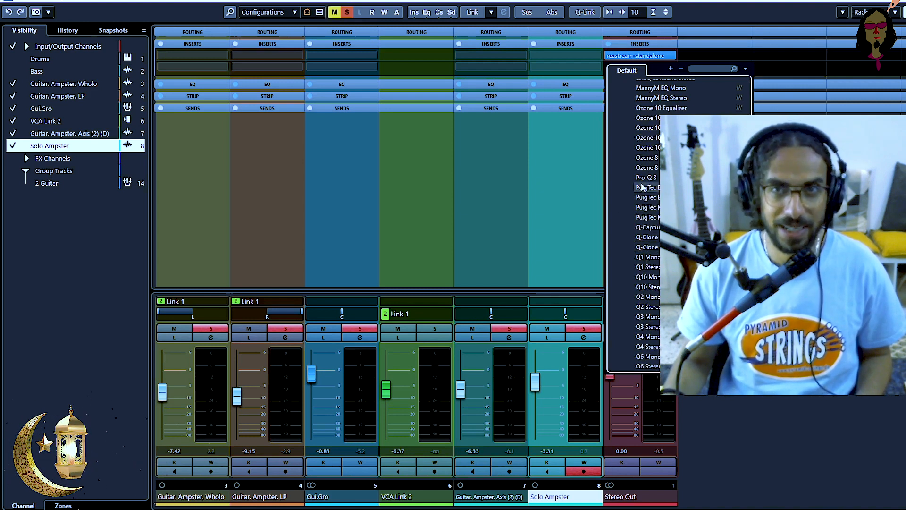
left_click(643, 183)
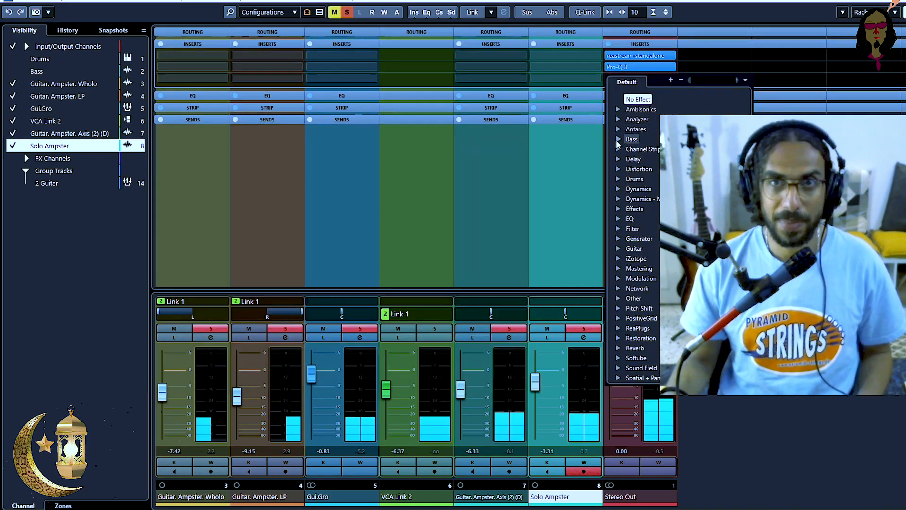
left_click(619, 149)
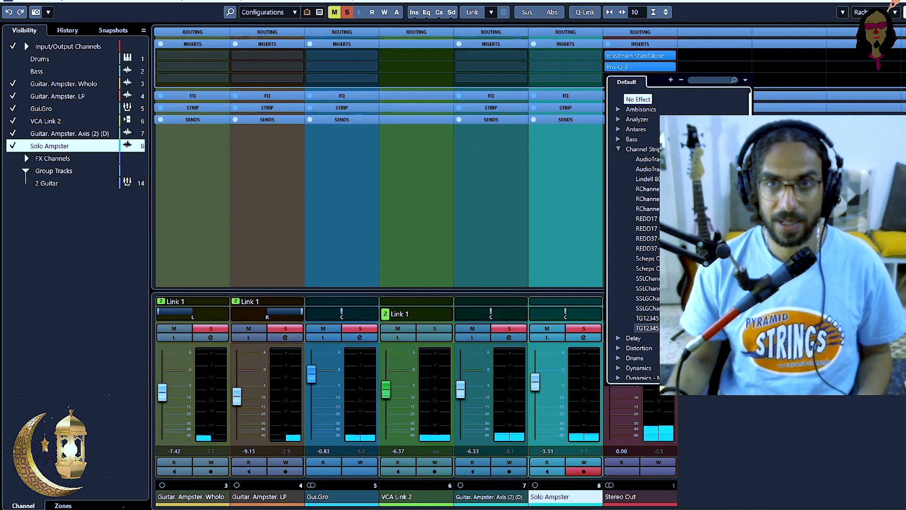
left_click(647, 328)
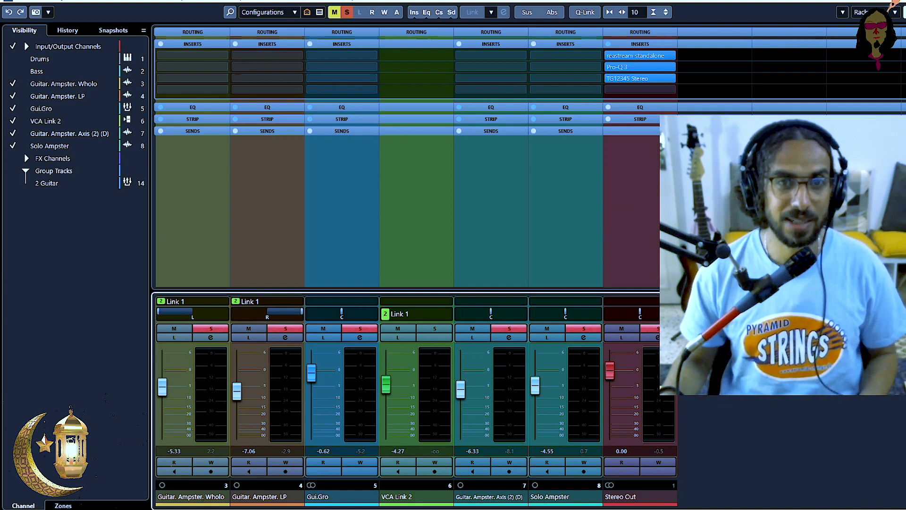
- Take the Guitar. Ampster. Axis (2) (D) and Solo Ampster channels out of solo and mute both
left_click(510, 329)
left_click(472, 329)
left_click(584, 328)
left_click(543, 329)
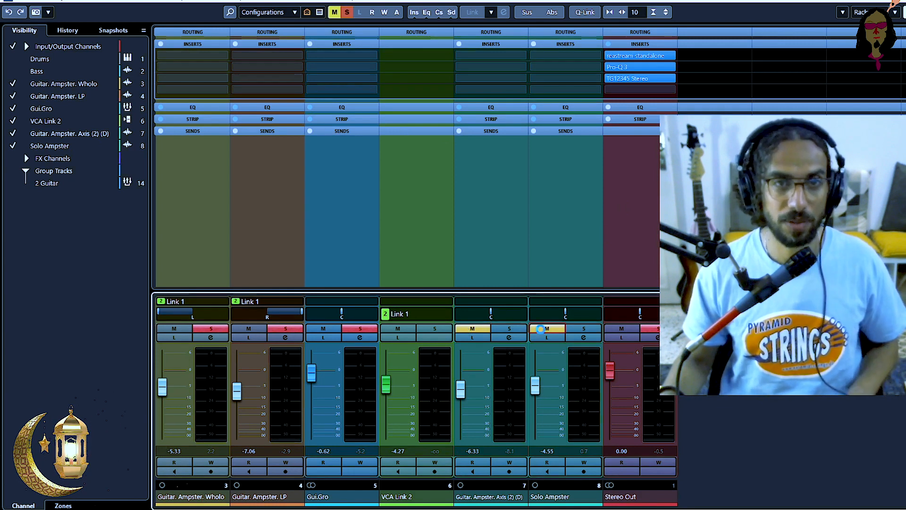
- Insert the Frequency equalizer in the first insert slot of the Gui.Gro channel and reposition its window
left_click(313, 497)
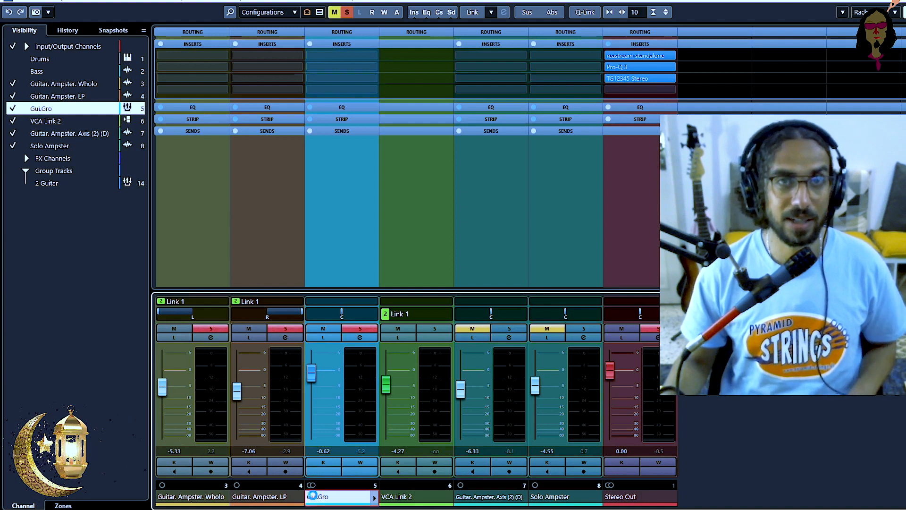
left_click(329, 55)
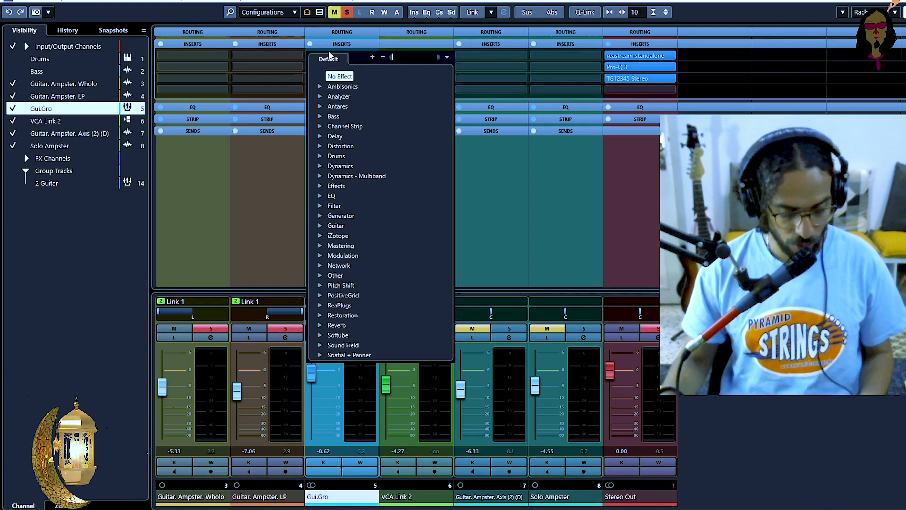
type("fr")
left_click(354, 118)
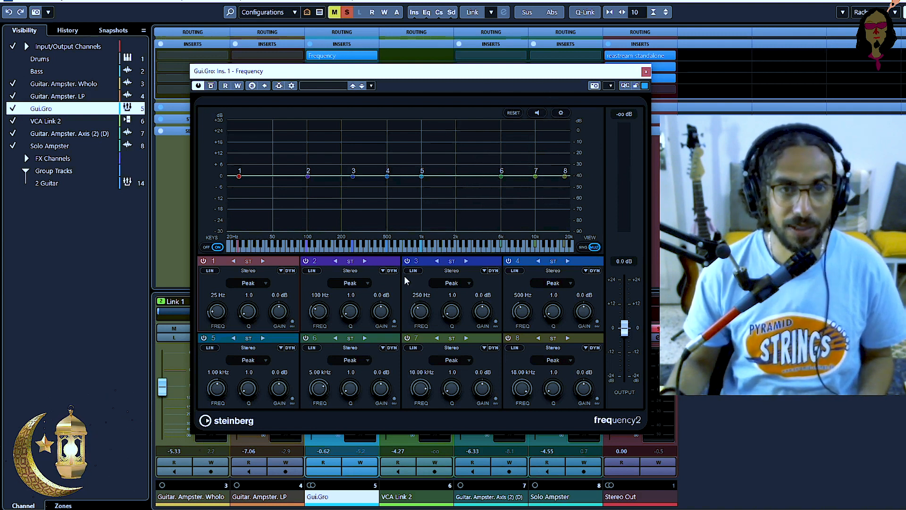
mouse_move(449, 74)
left_mouse_down()
mouse_move(448, 61)
mouse_move(460, 64)
left_mouse_up()
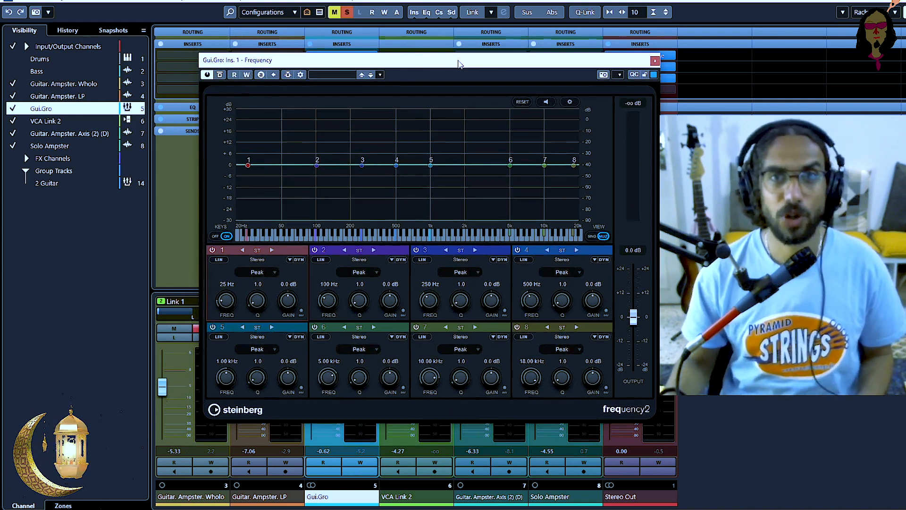
- Cut band 3 of the Frequency equalizer by 2.1 dB at 249 Hz and enable the band's dynamics
key("space")
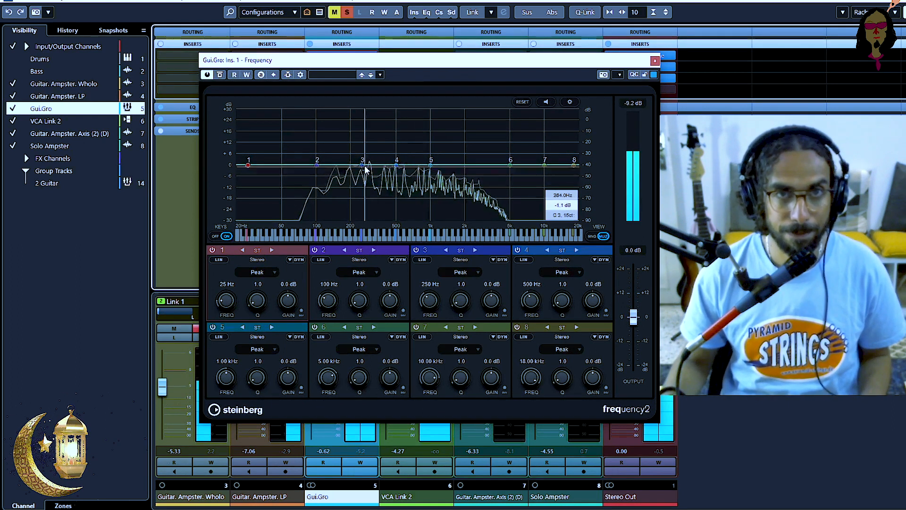
mouse_move(362, 169)
left_mouse_down()
mouse_move(365, 140)
mouse_move(362, 172)
left_mouse_up()
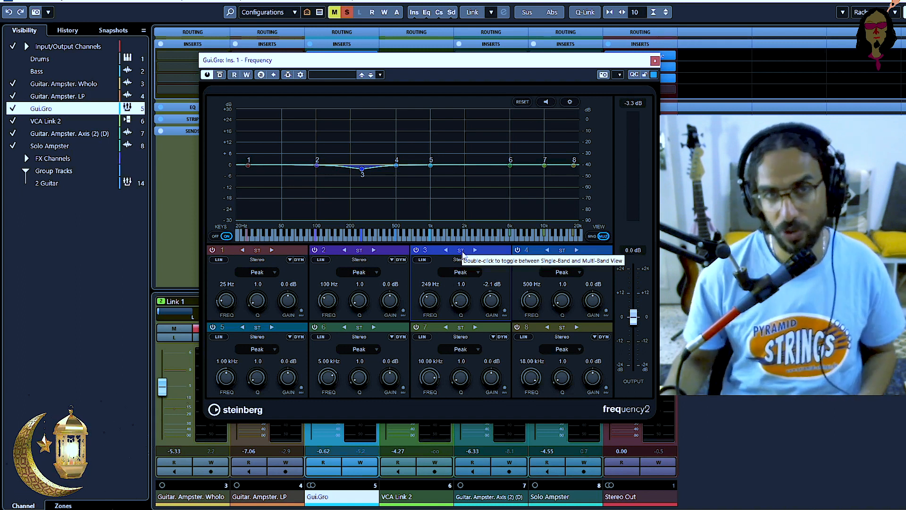
double_click(489, 250)
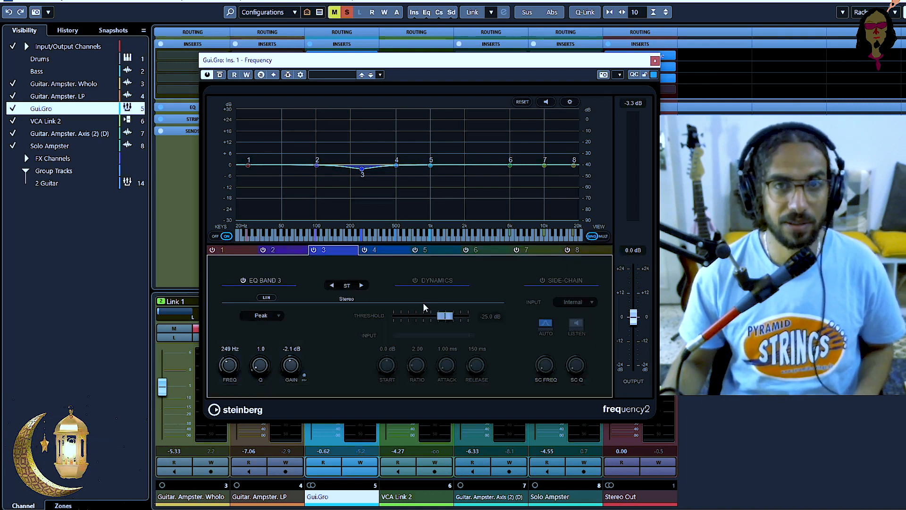
left_click(415, 281)
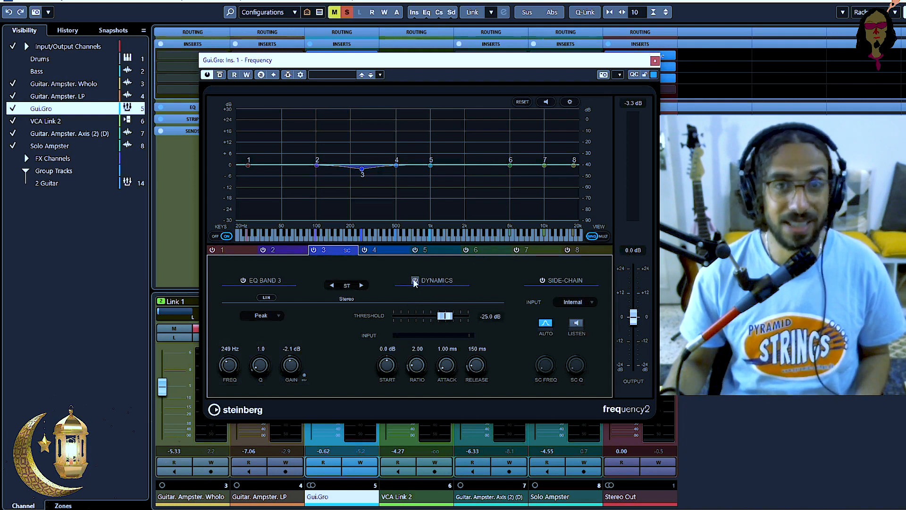
- Switch band 3 to mid/side processing, cut its mid by 2.7 dB at 254 Hz and slightly boost its side
left_click(361, 285)
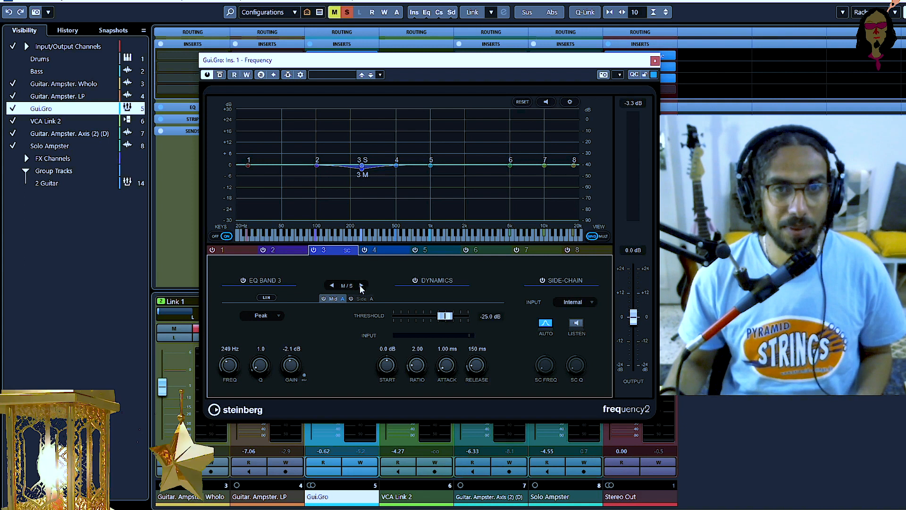
left_click(331, 286)
left_click(362, 285)
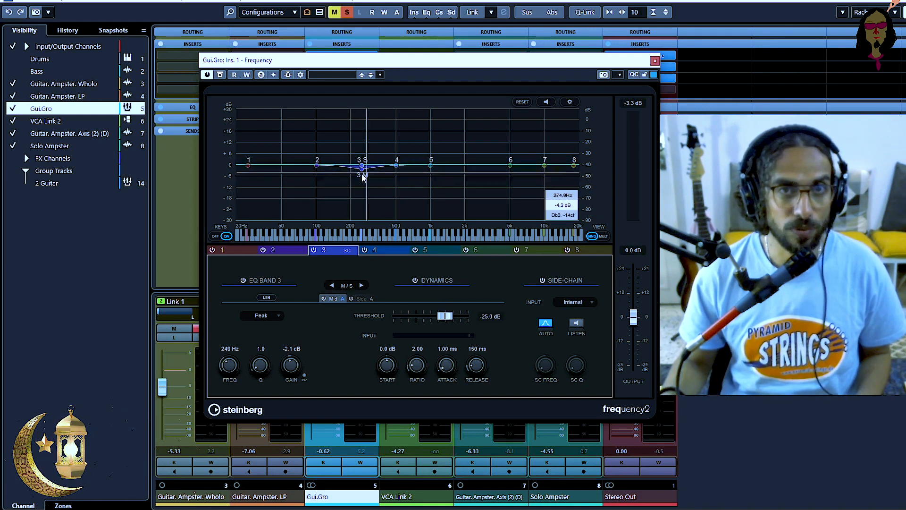
mouse_move(362, 166)
left_mouse_down()
mouse_move(364, 176)
mouse_move(361, 155)
mouse_move(364, 173)
left_mouse_up()
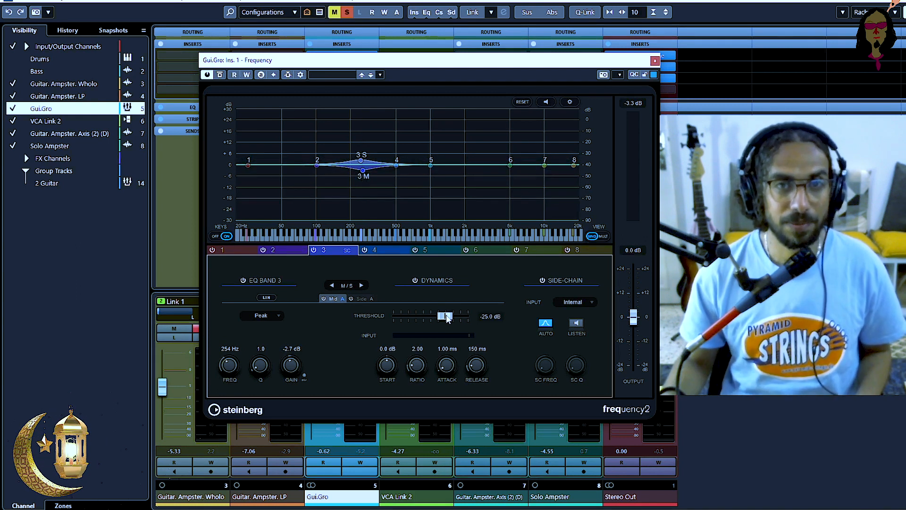
- Set the dynamics threshold of band 3's mid signal to -46.4 dB while the guitars play
key("space")
left_click_drag(447, 317, 426, 321)
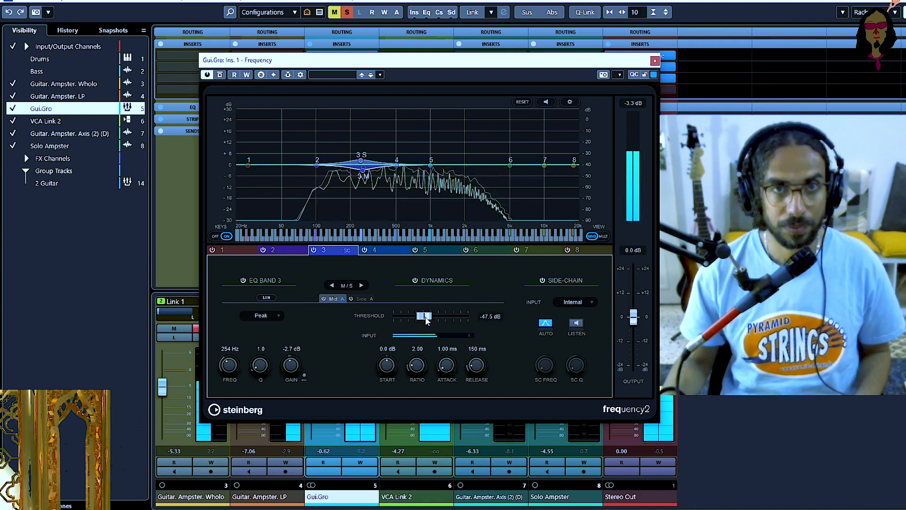
left_click_drag(426, 320, 428, 321)
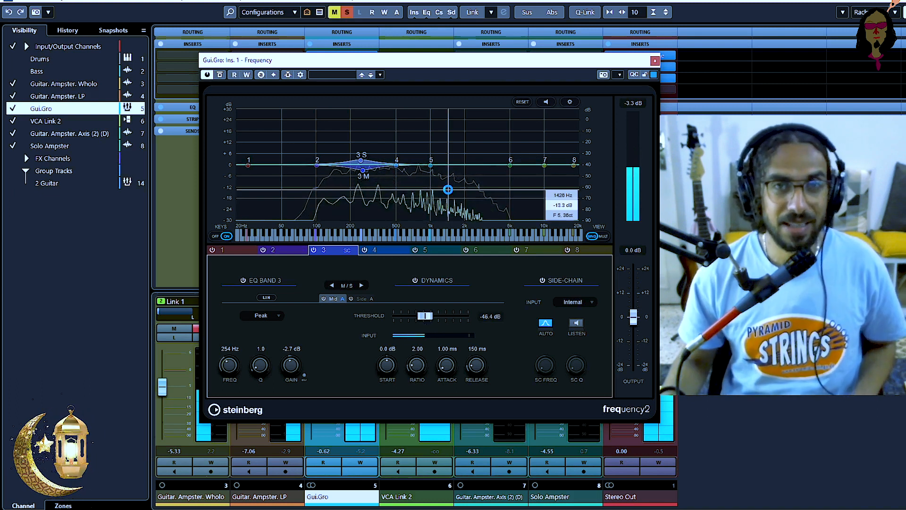
key("space")
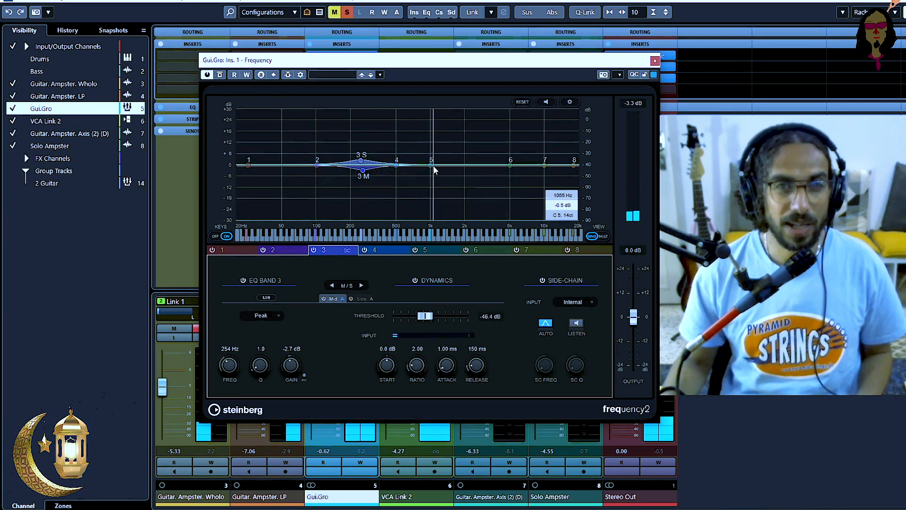
- Cut band 5 by 3.7 dB at 994 Hz and enable its dynamics with a -41.1 dB threshold
left_click_drag(432, 165, 431, 173)
key("space")
left_click(415, 250)
left_click(415, 250)
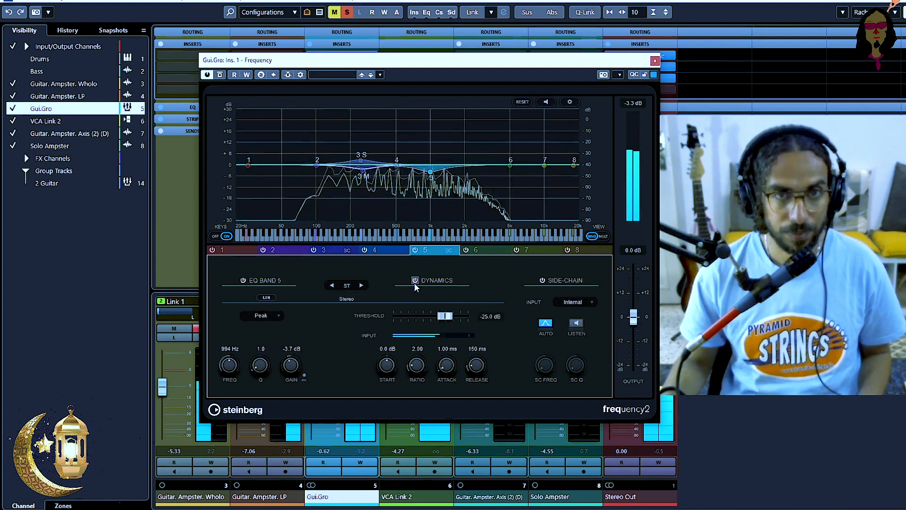
left_click_drag(446, 321, 430, 326)
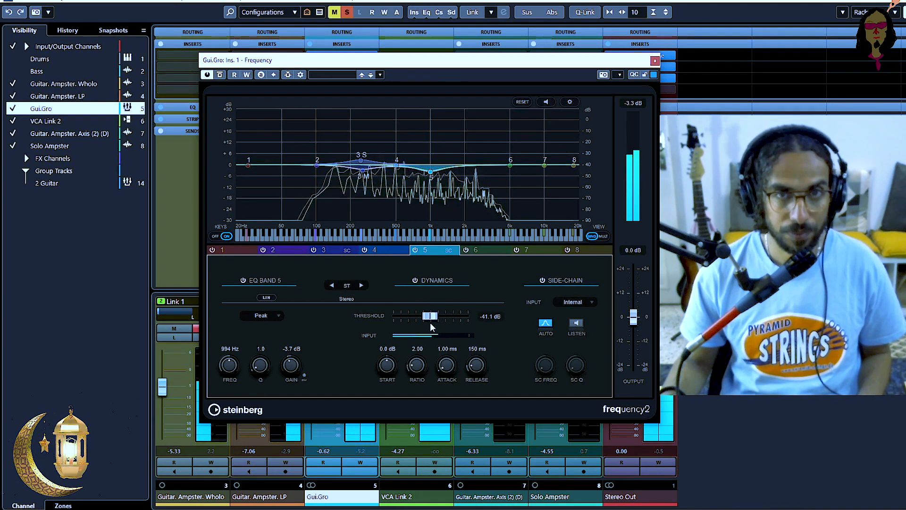
- Switch band 5 to mid/side processing, boost its side by 1.6 dB at 1.01 kHz, and open band 4's settings
left_click(362, 285)
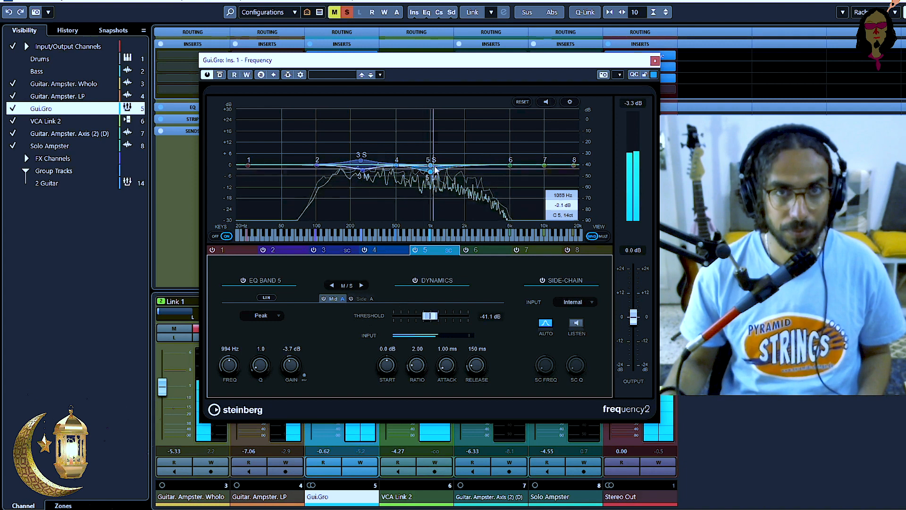
left_click_drag(431, 169, 432, 164)
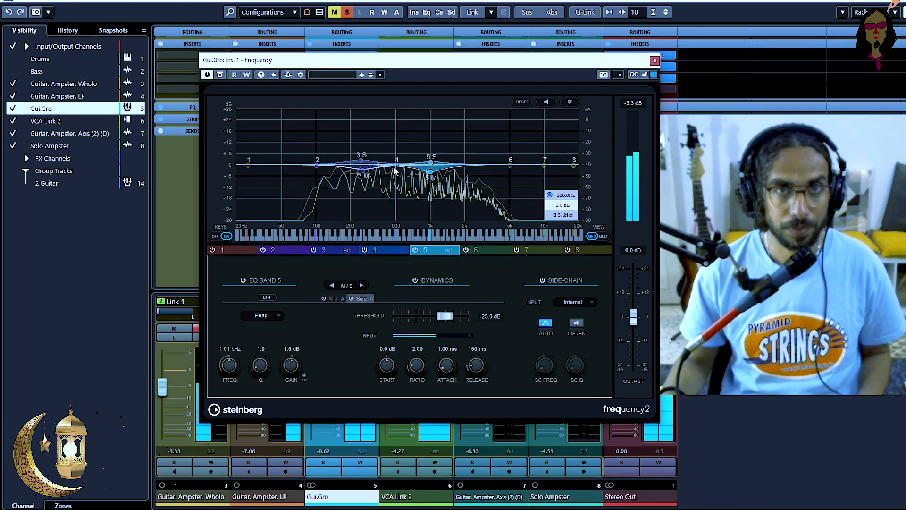
left_click(375, 250)
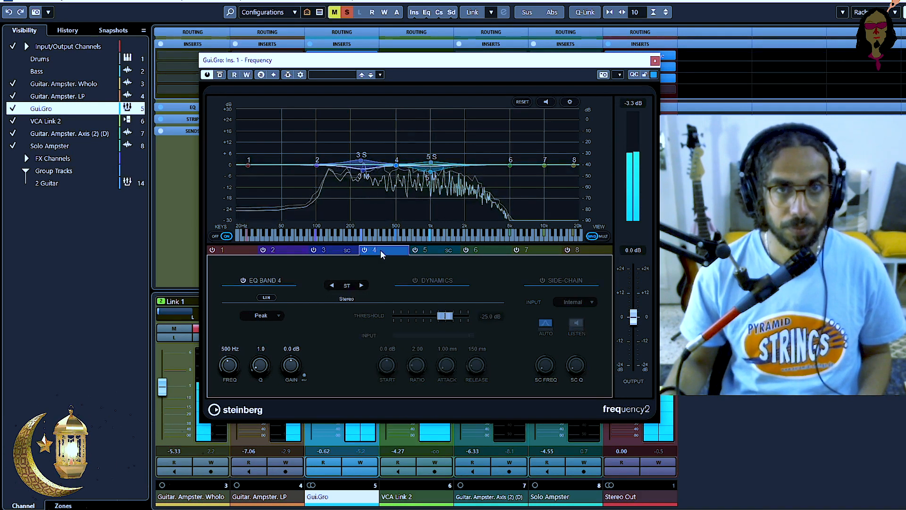
- Enable dynamics on EQ band 4 and lower its threshold
left_click(415, 280)
left_click_drag(445, 315, 424, 319)
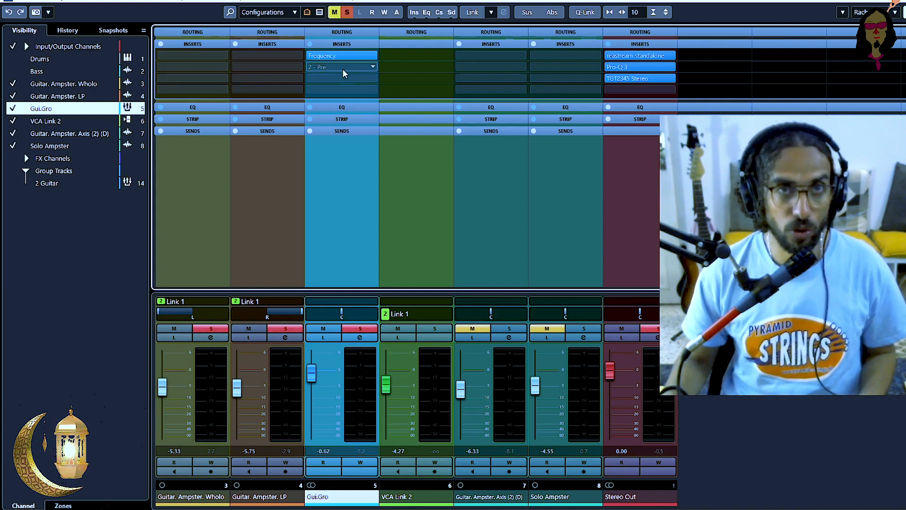
- Search the plug-ins for "im", load MV360 5.1 in the Gui.Gro channel's second insert slot, and close its window
left_click(343, 69)
type("im")
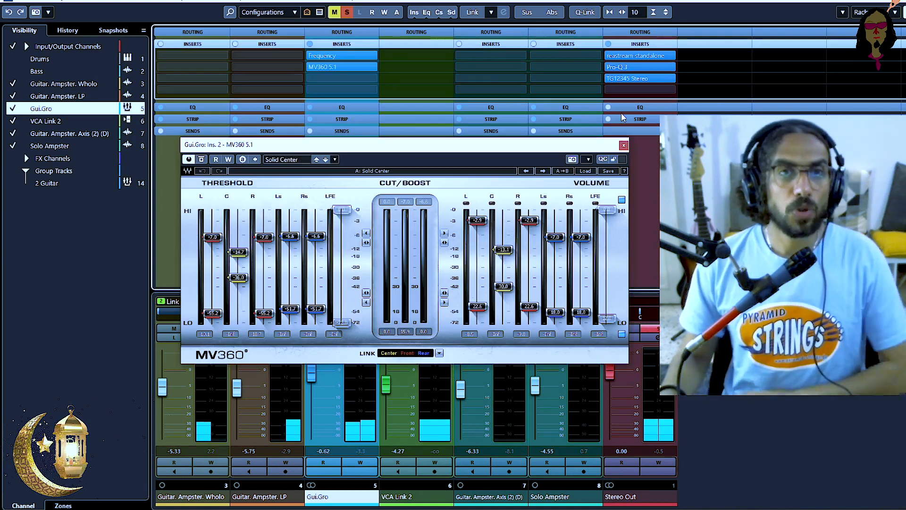
left_click(624, 147)
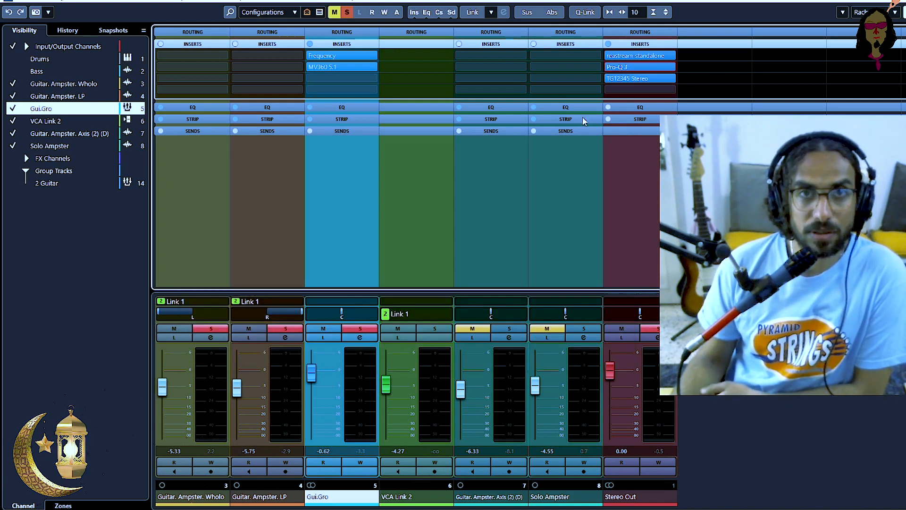
left_click(373, 63)
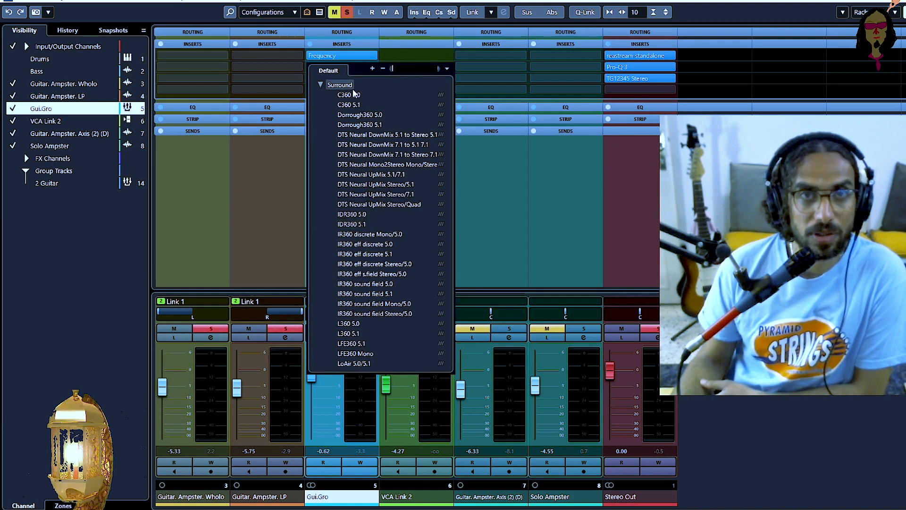
left_click(485, 184)
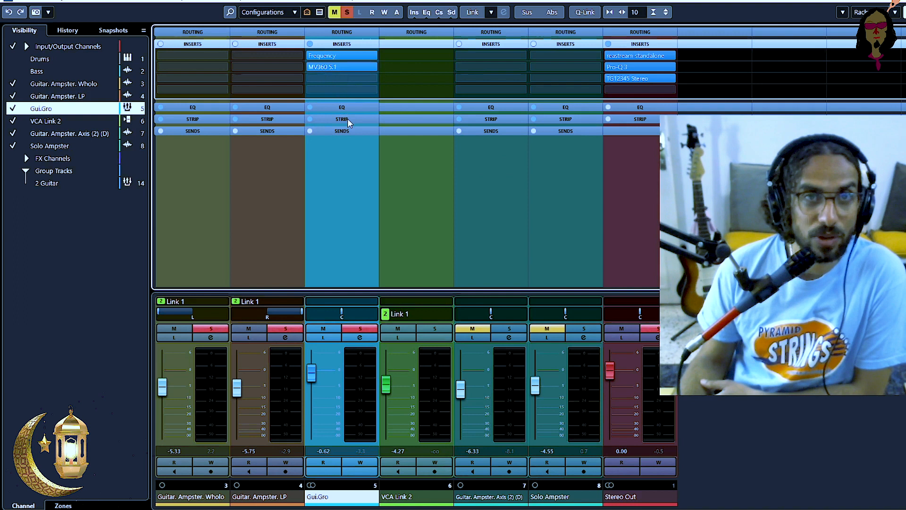
left_click(373, 67)
left_click(461, 239)
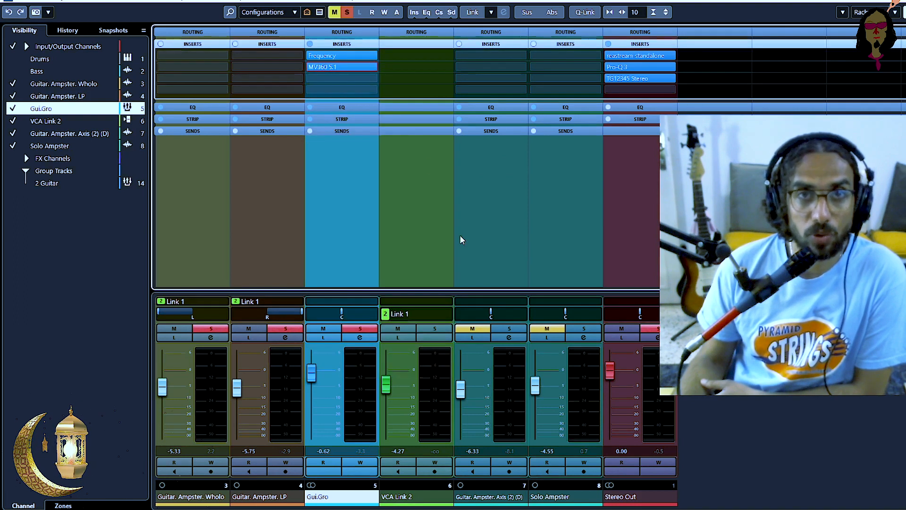
left_click(321, 67)
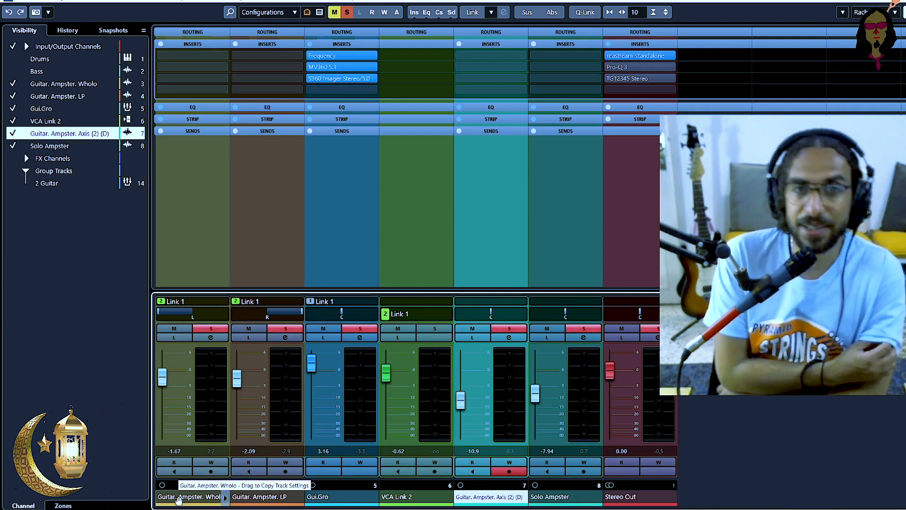
- Expand the FX Channels list and browse the room presets of the Headroom channel's RoomWorks reverb
left_click(26, 159)
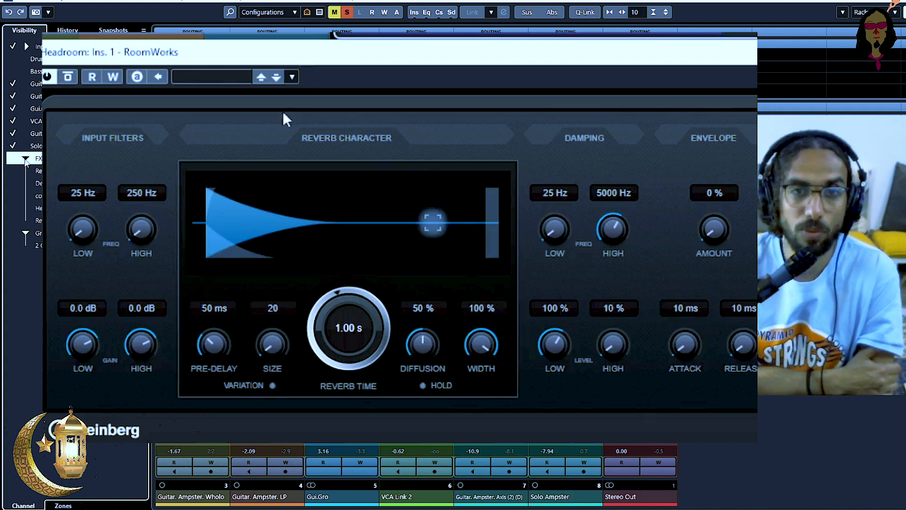
left_click(210, 77)
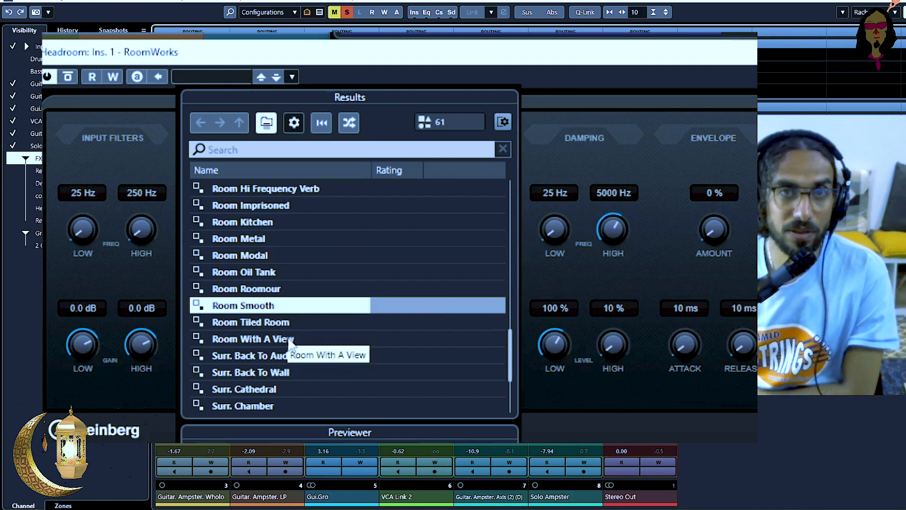
left_click(332, 486)
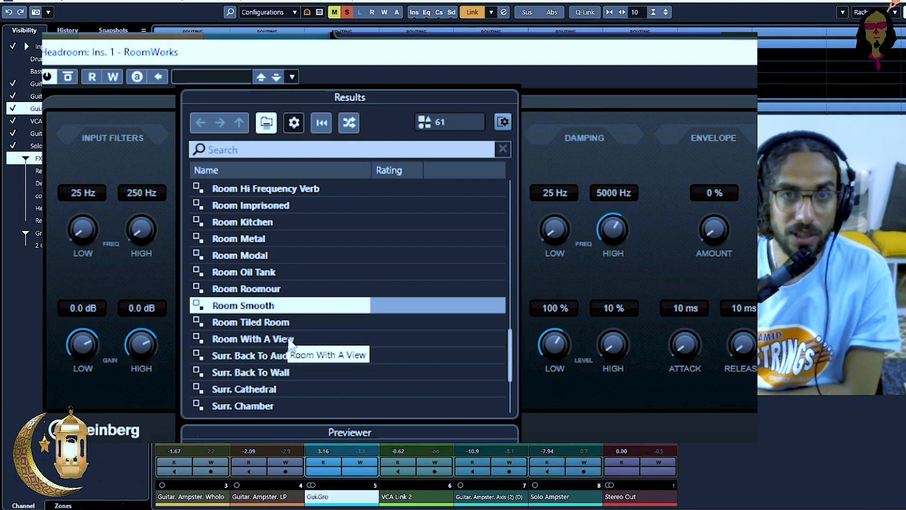
double_click(289, 339)
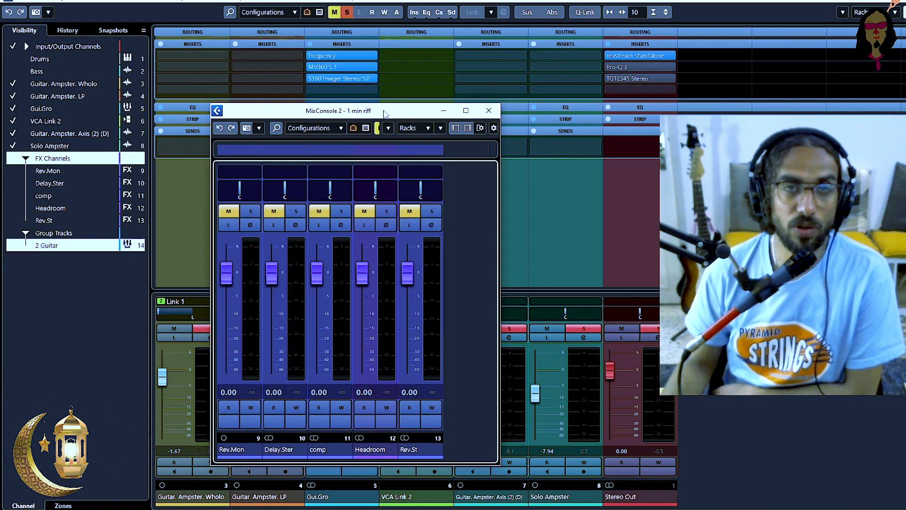
- Reposition the MixConsole 2 window and select the Headroom FX channel in it
left_click_drag(385, 113, 376, 80)
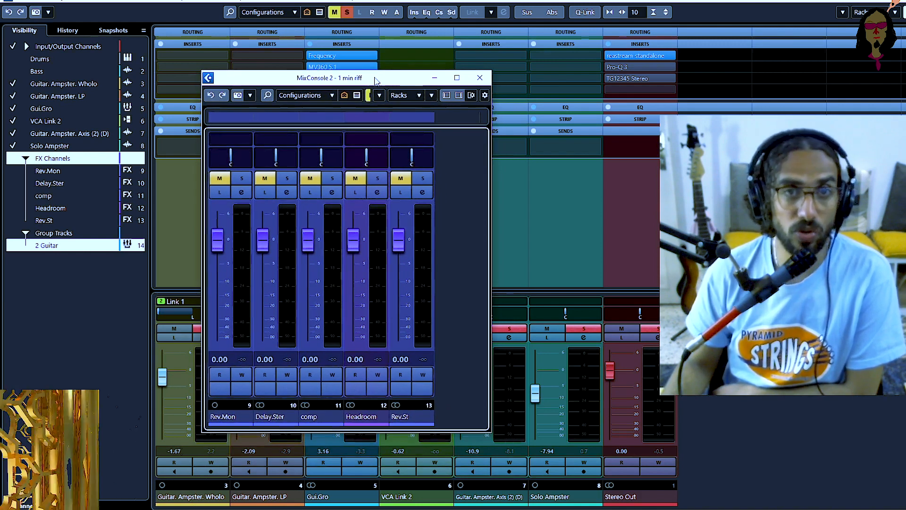
left_click_drag(376, 80, 392, 105)
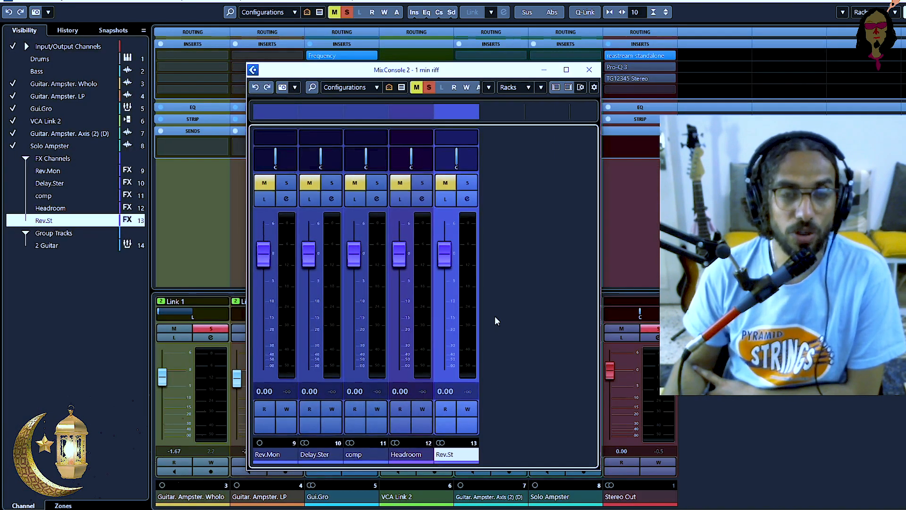
left_click(408, 454)
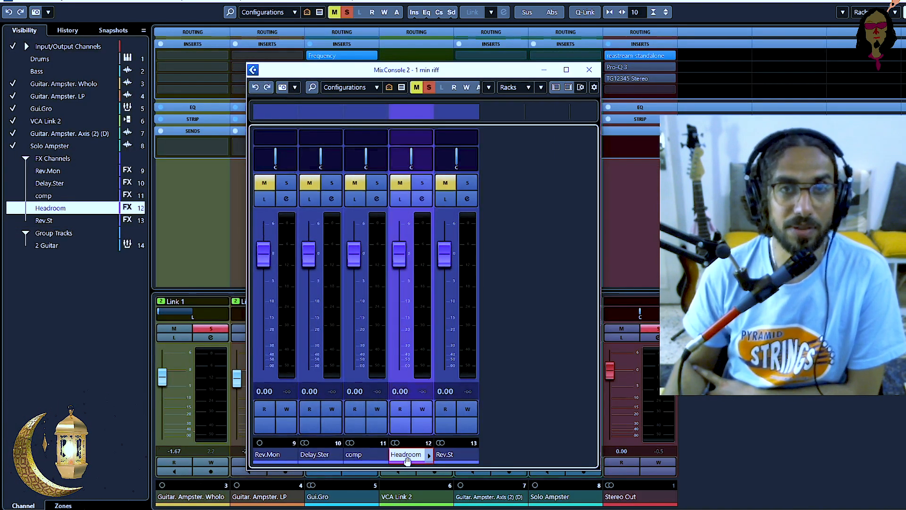
left_click(410, 110)
right_click(410, 110)
left_click(404, 110)
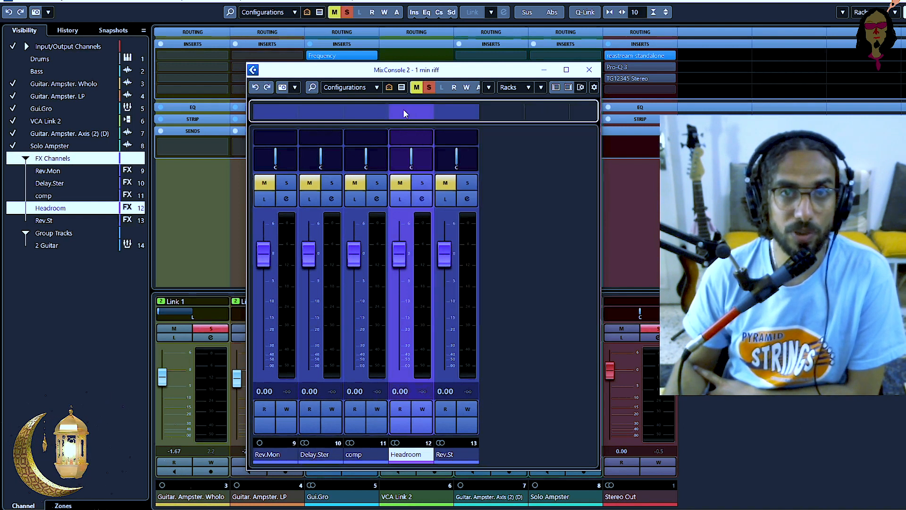
- Maximize MixConsole 2 and expand the Inserts rack of the FX channels
double_click(447, 66)
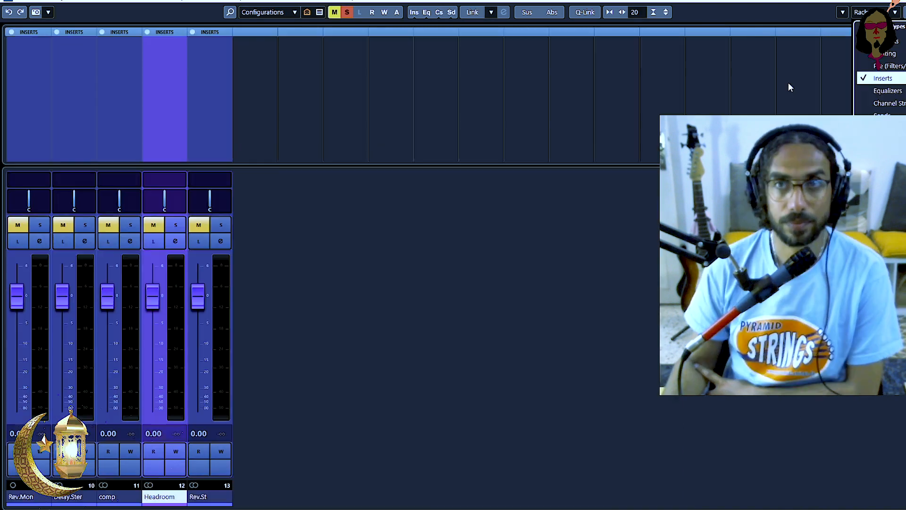
left_click(788, 83)
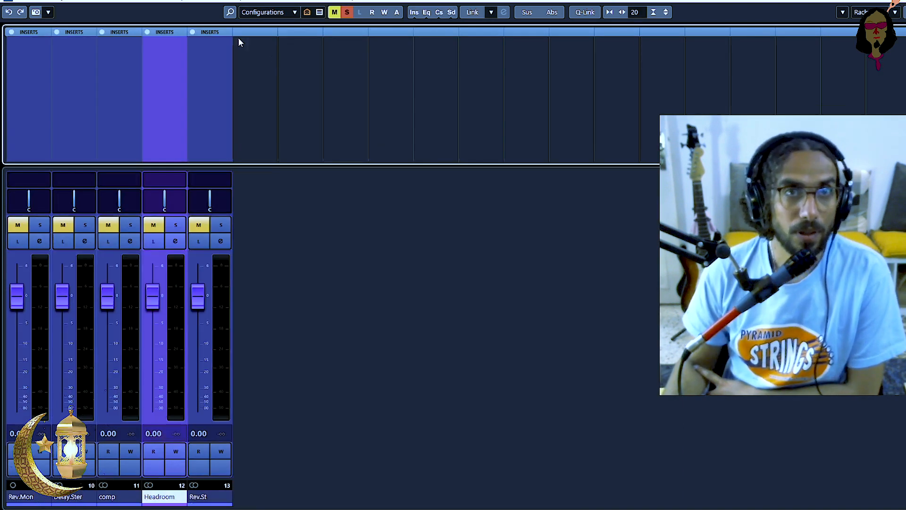
left_click(206, 31)
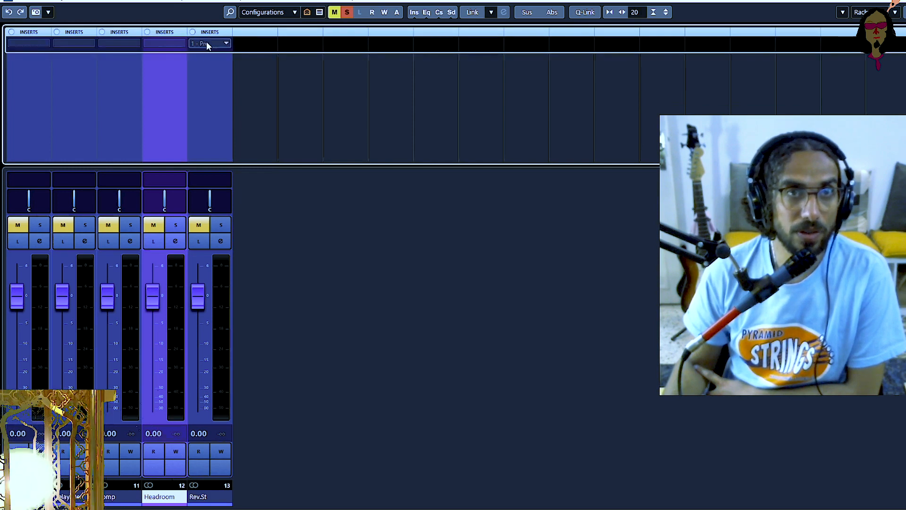
- Search the plug-ins for "reverb" and load REVerence in the Headroom channel's first insert slot
left_click(168, 44)
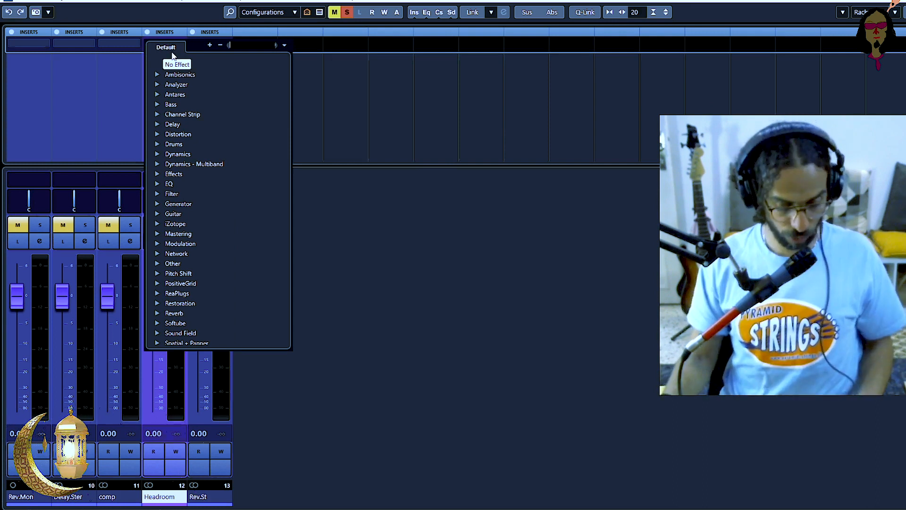
type("reverb")
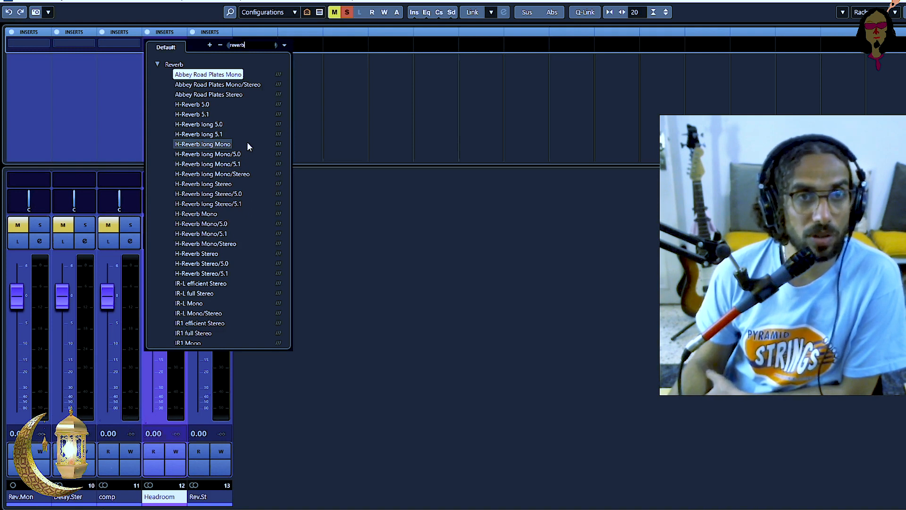
scroll(247, 144, "down", 3)
scroll(248, 147, "down", 3)
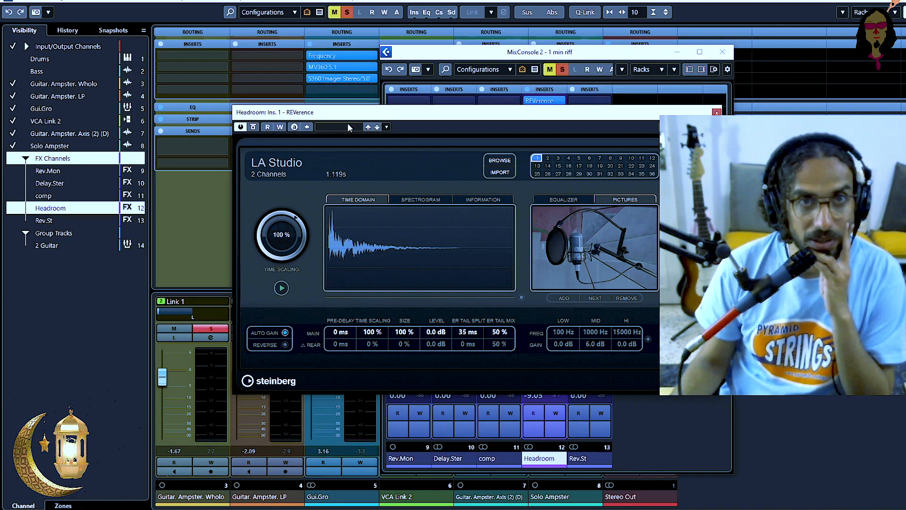
- Load the LA Studio A (SR) preset in REVerence on the Headroom channel and close the plug-in window
left_click(348, 125)
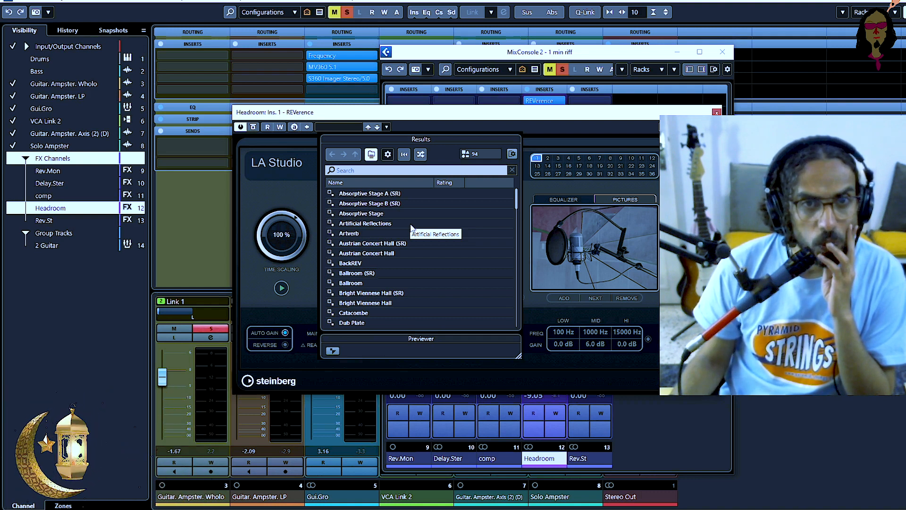
scroll(411, 228, "down", 3)
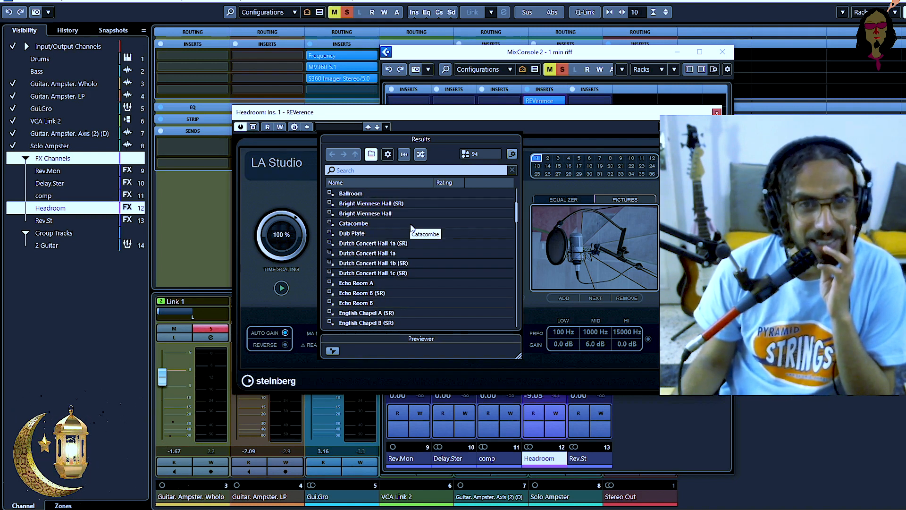
scroll(412, 227, "down", 3)
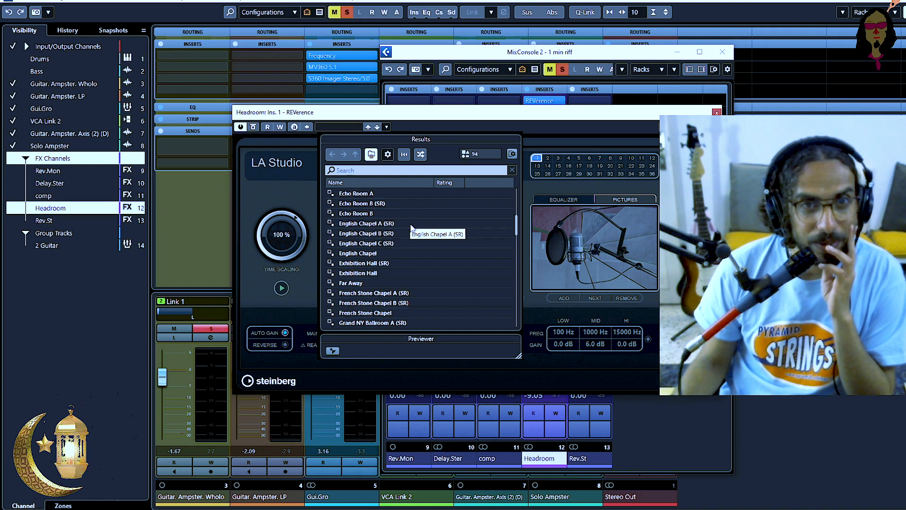
scroll(411, 227, "down", 2)
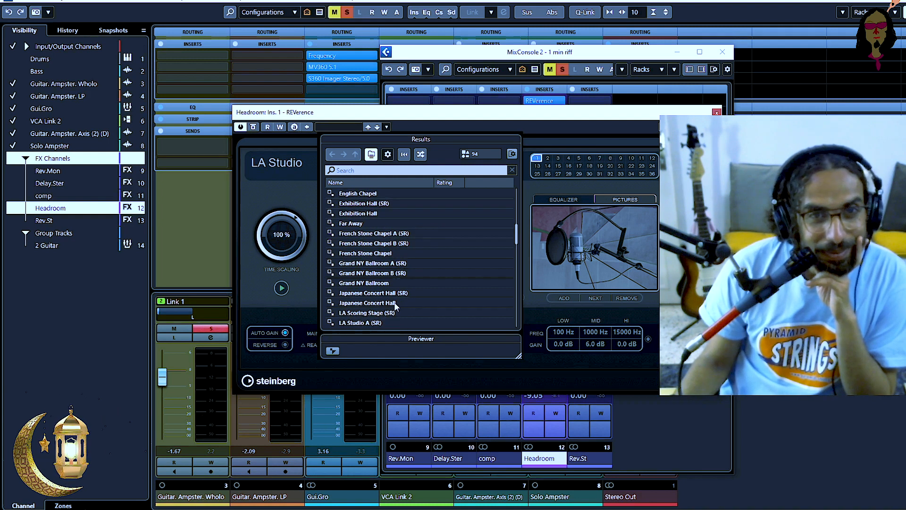
left_click(370, 324)
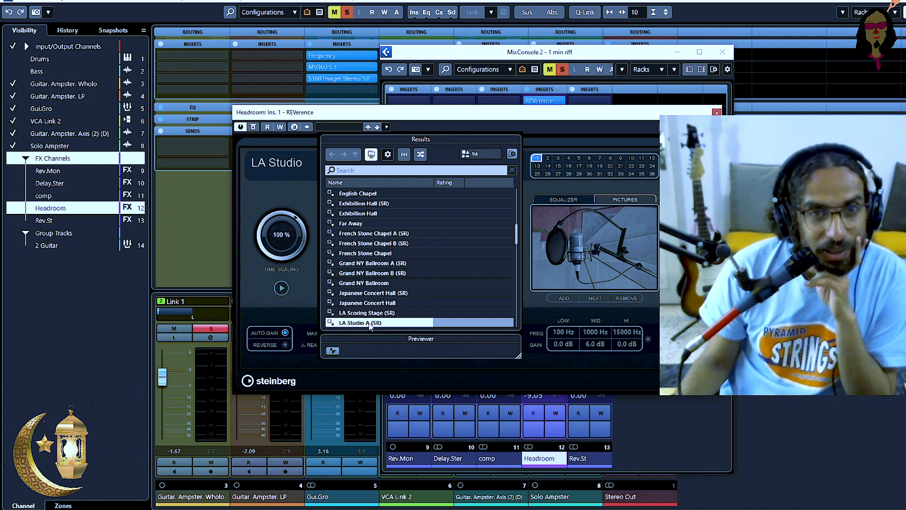
double_click(370, 324)
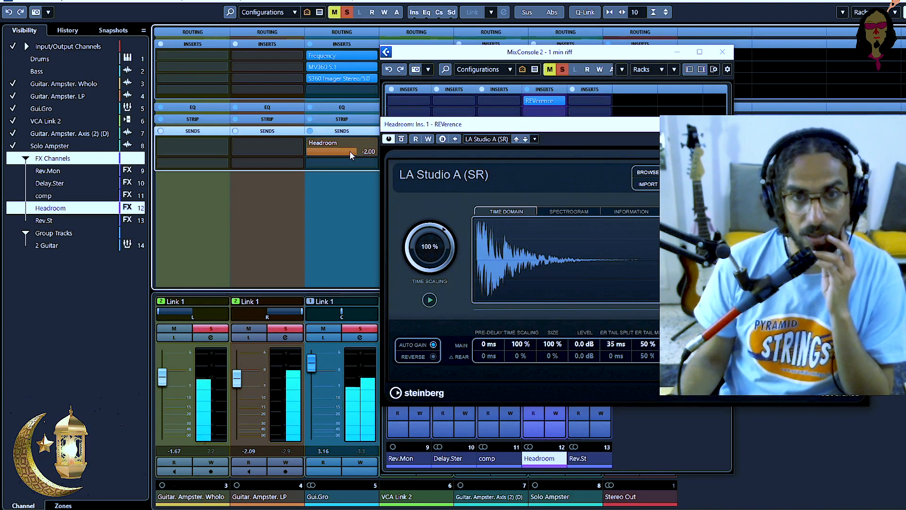
left_click(859, 124)
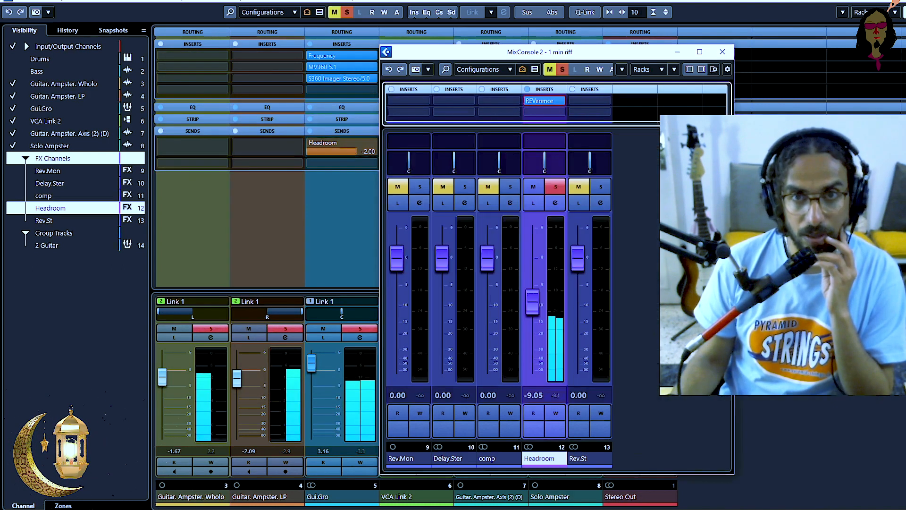
- Adjust the Headroom channel's level during playback and settle it at -5.31 dB
scroll(534, 305, "up", 8)
scroll(534, 303, "up", 10)
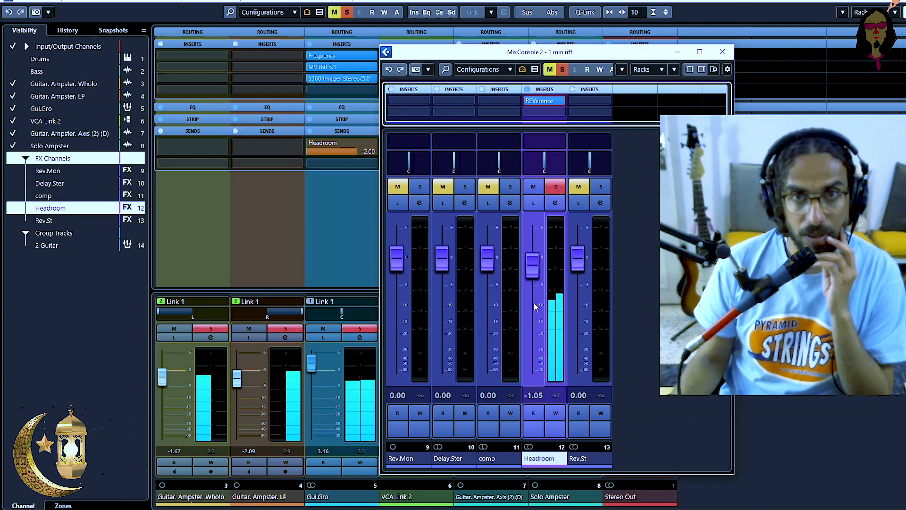
scroll(534, 303, "down", 4)
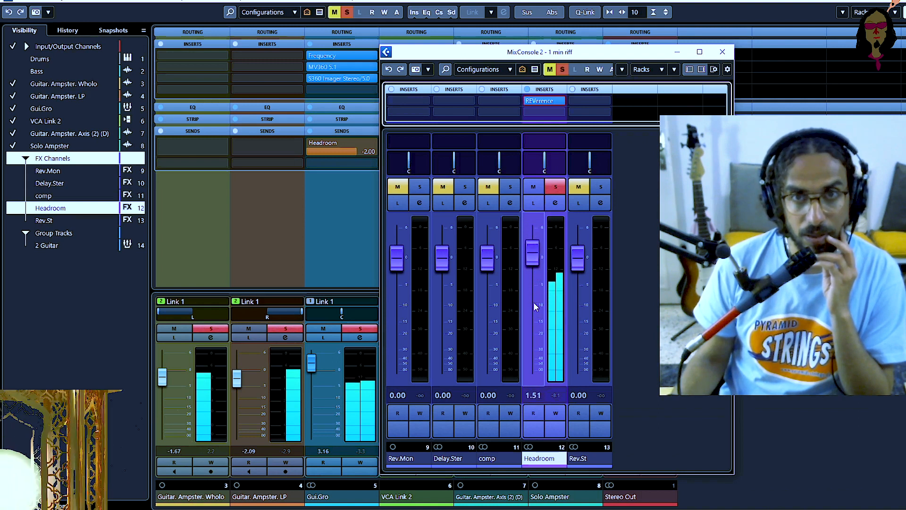
scroll(533, 306, "down", 5)
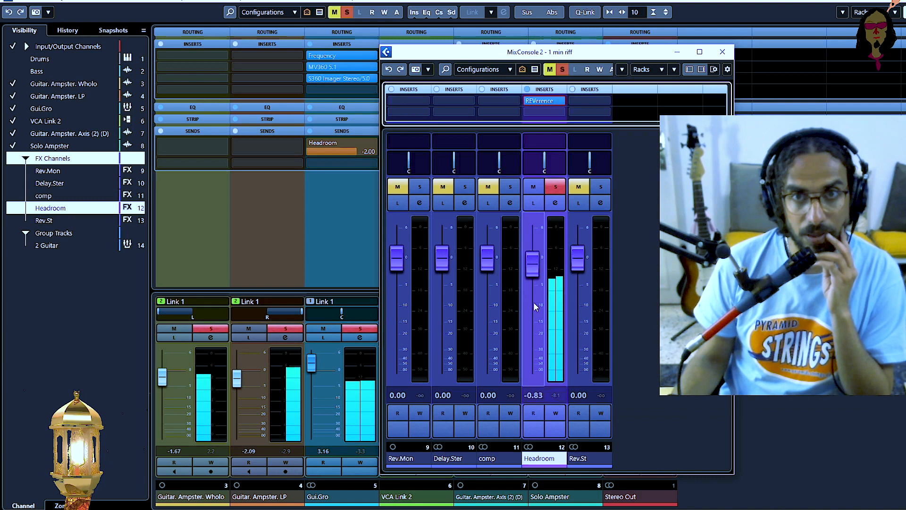
scroll(534, 305, "down", 2)
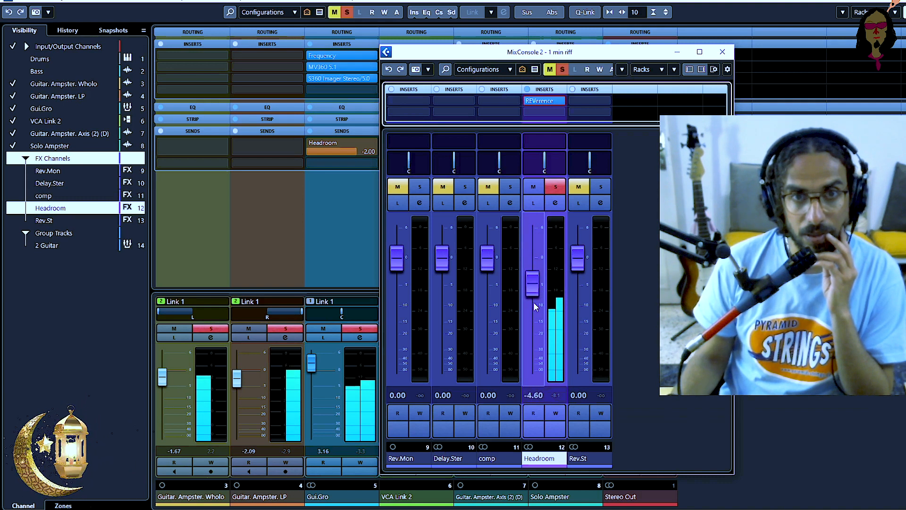
scroll(533, 306, "down", 1)
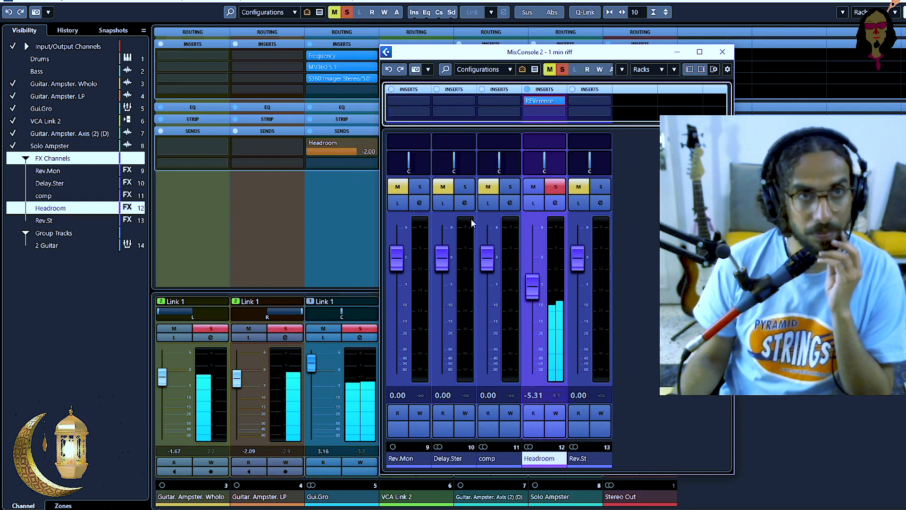
- Show the Drums and Bass channels in the mixer and unmute the Drums
left_click(12, 59)
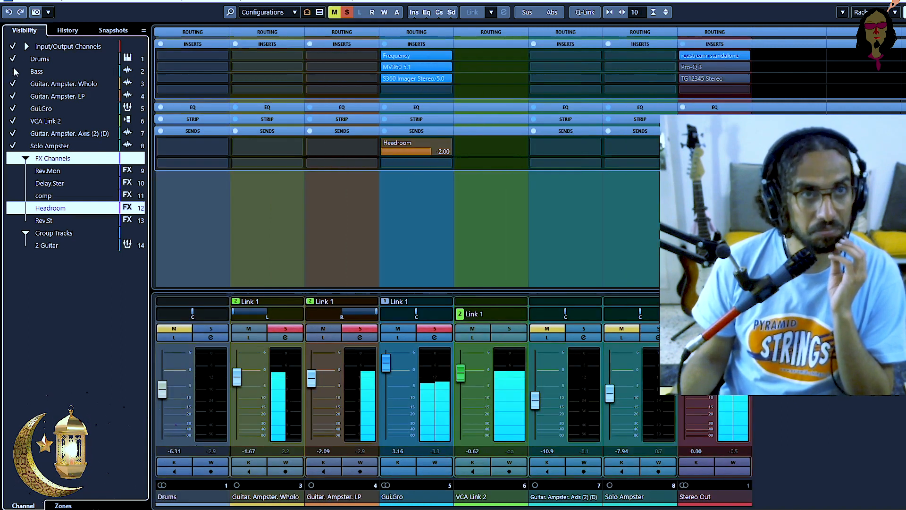
left_click(13, 71)
left_click(177, 331)
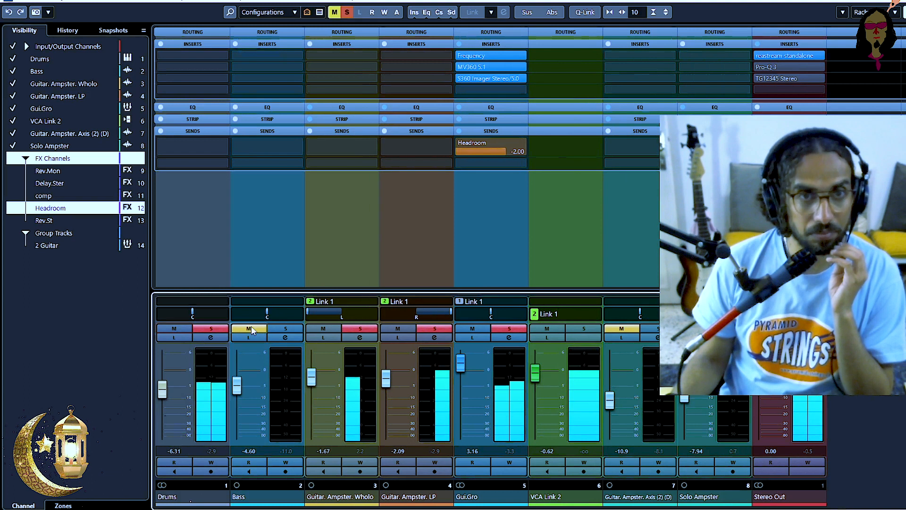
- Bring the Bass channel back into the mix, and hide the Drums and Bass channels in the mixer
left_click(285, 329)
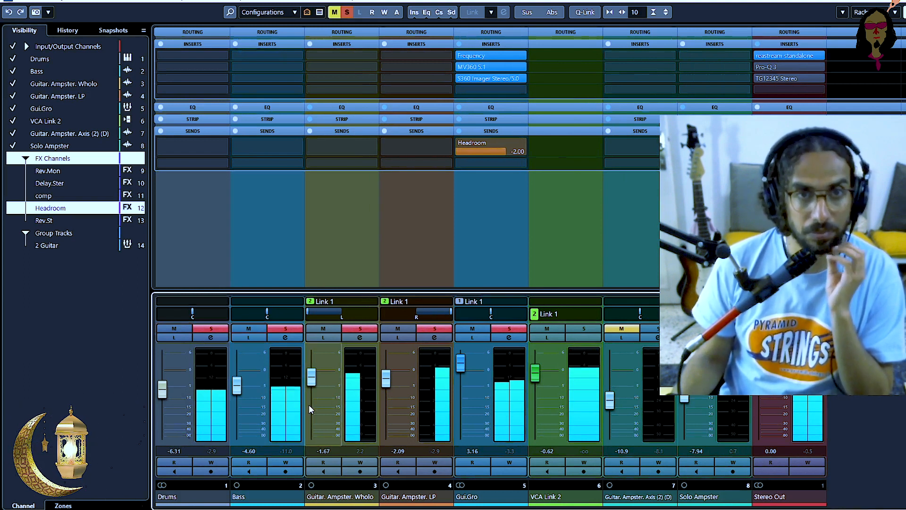
left_click(14, 59)
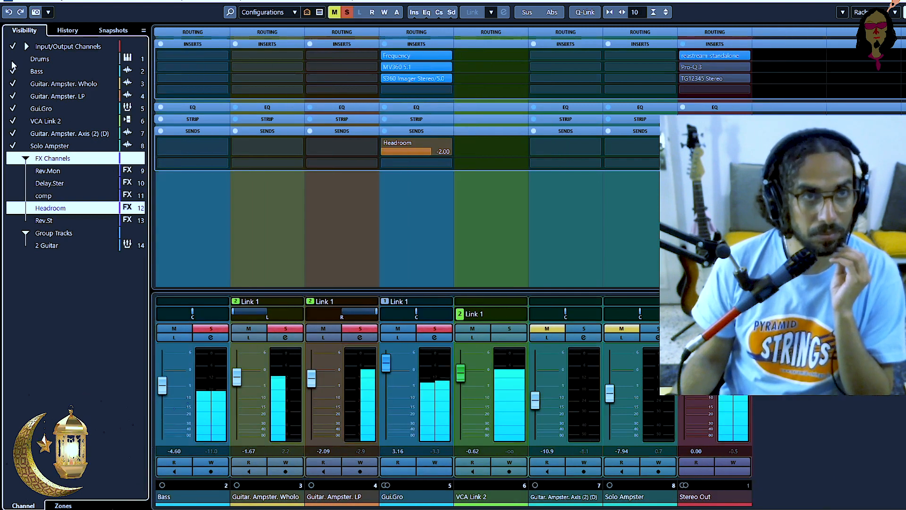
left_click(13, 71)
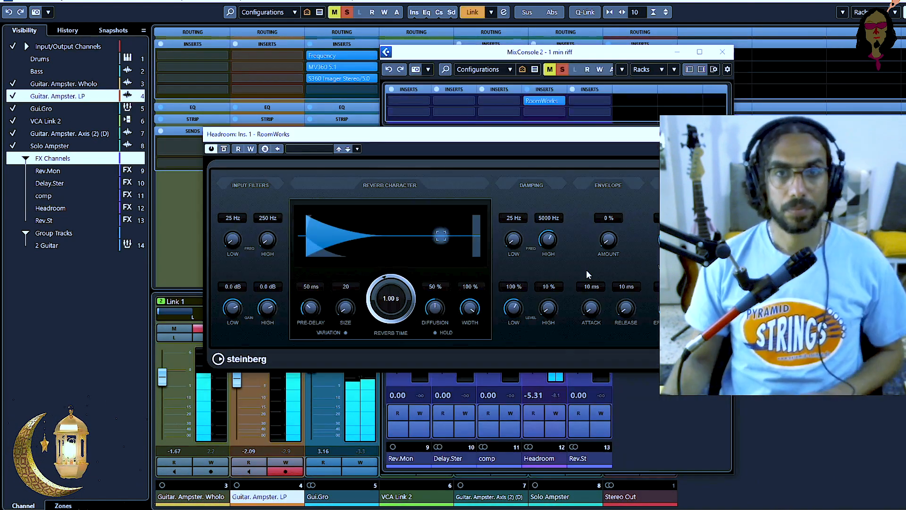
- Load the Room With A View preset in RoomWorks on the Headroom channel, then start playback and close the plug-in window
left_click(308, 147)
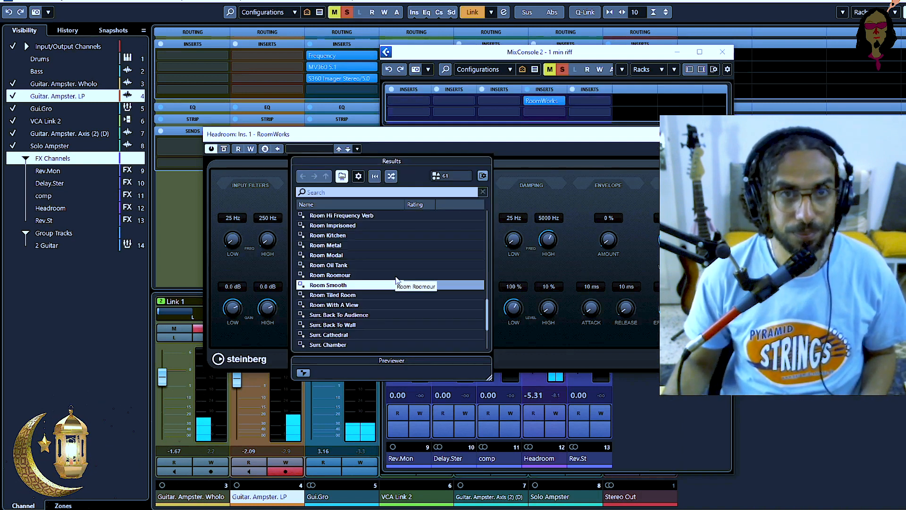
double_click(356, 305)
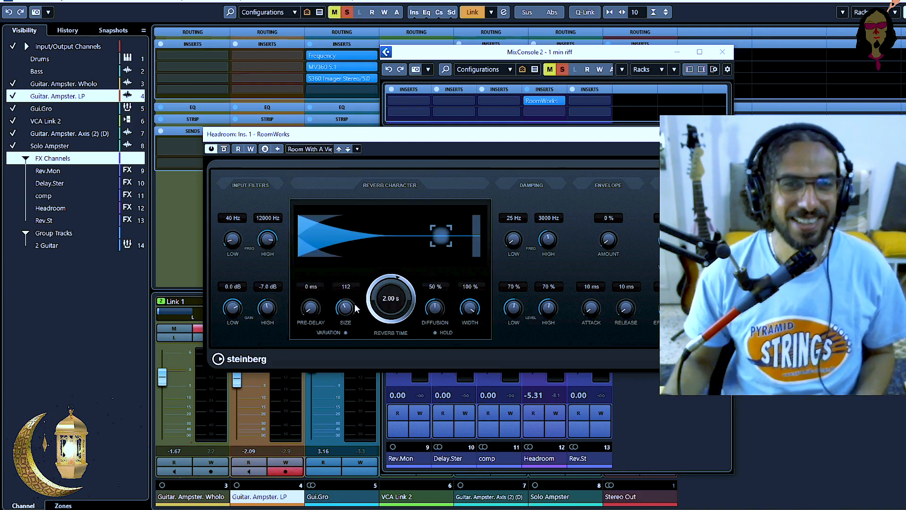
key("space")
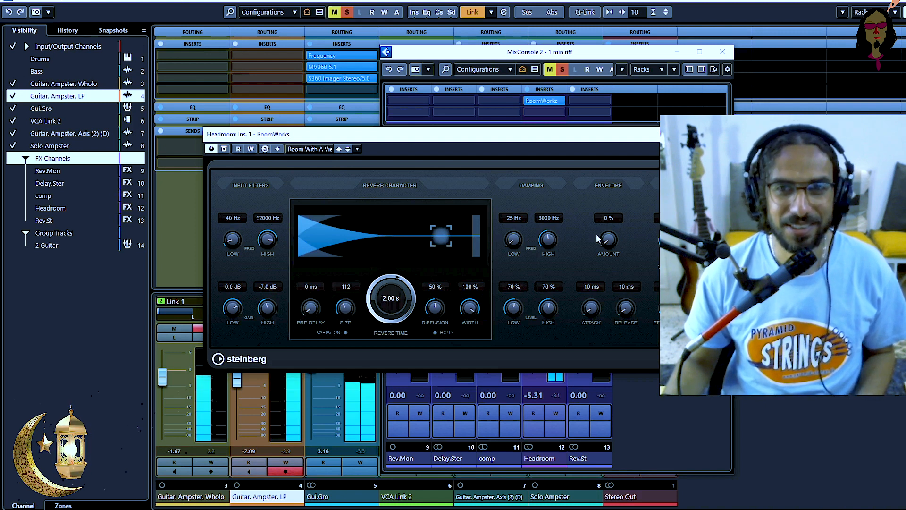
left_click(690, 134)
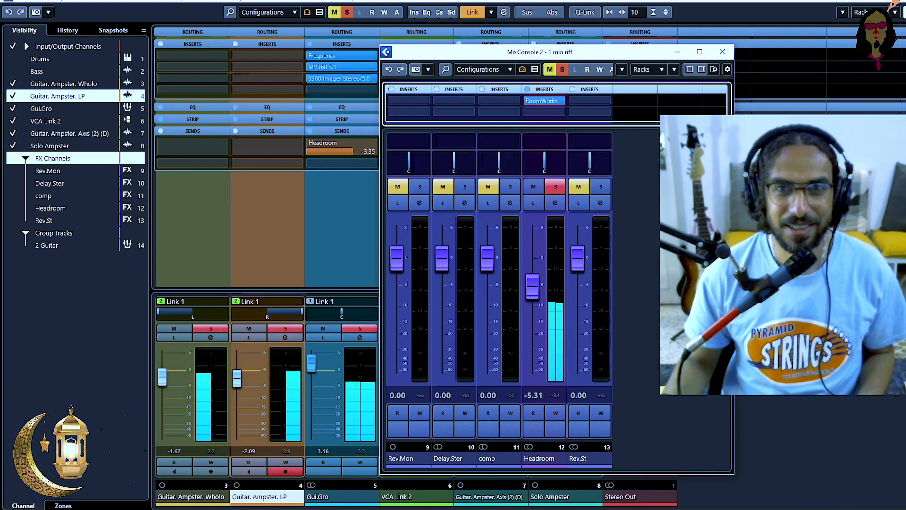
- Compare the guitars with the Headroom channel muted and unmuted, and set Gui.Gro's Headroom send to -3.95 dB
left_click(532, 188)
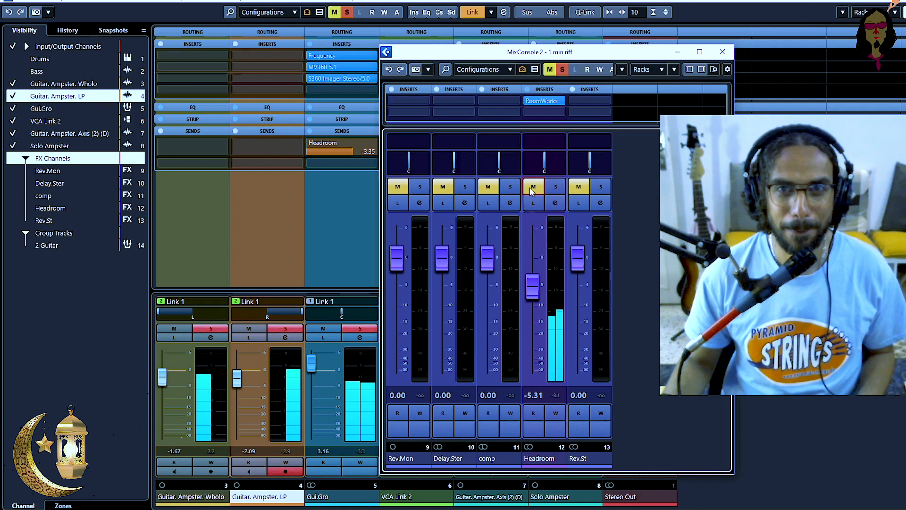
left_click(532, 187)
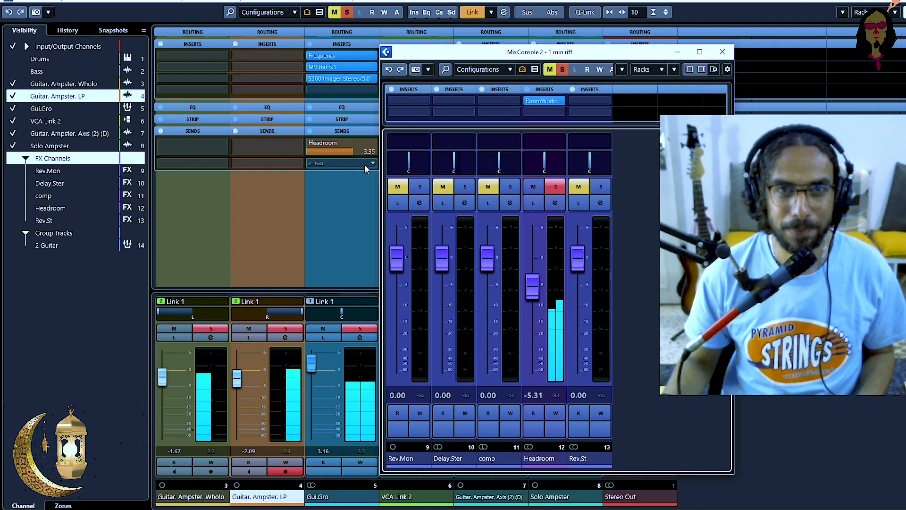
scroll(347, 156, "down", 3)
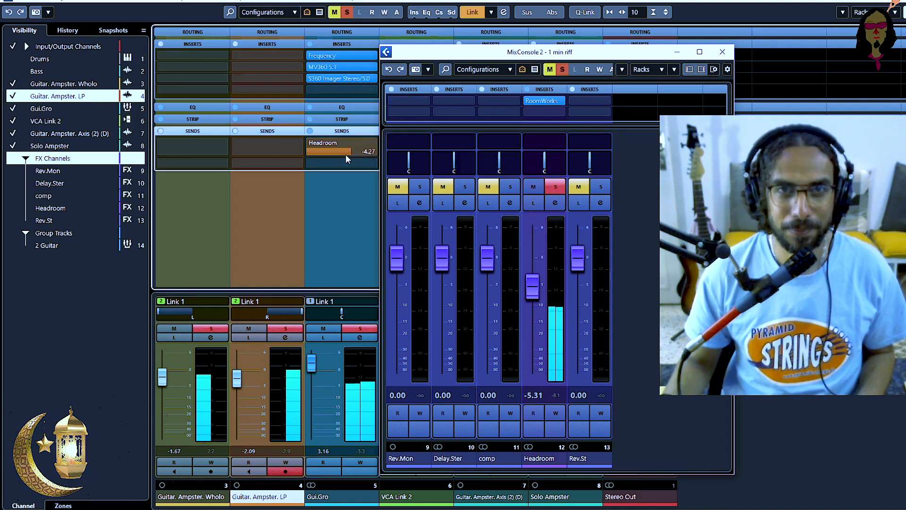
scroll(345, 155, "up", 1)
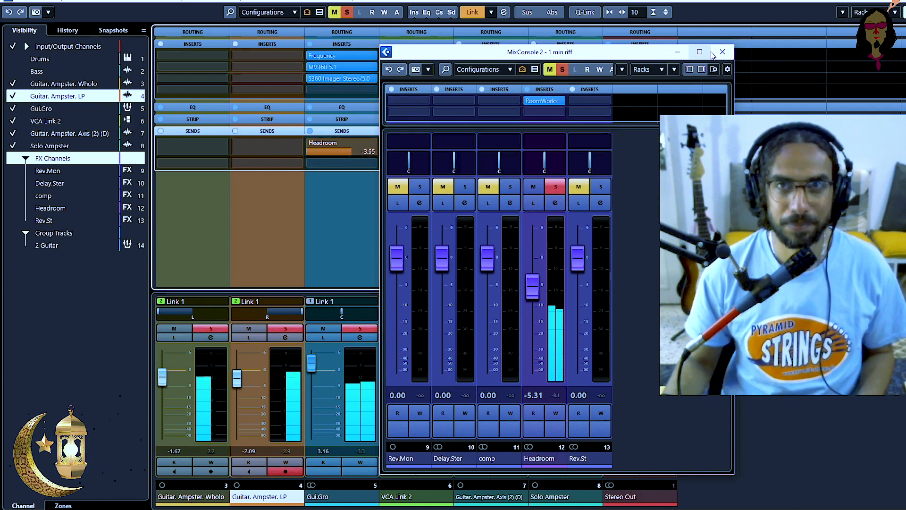
- Review the FX channels in the MixConsole 2 window and minimize it to return to the main mixer
left_click(686, 53)
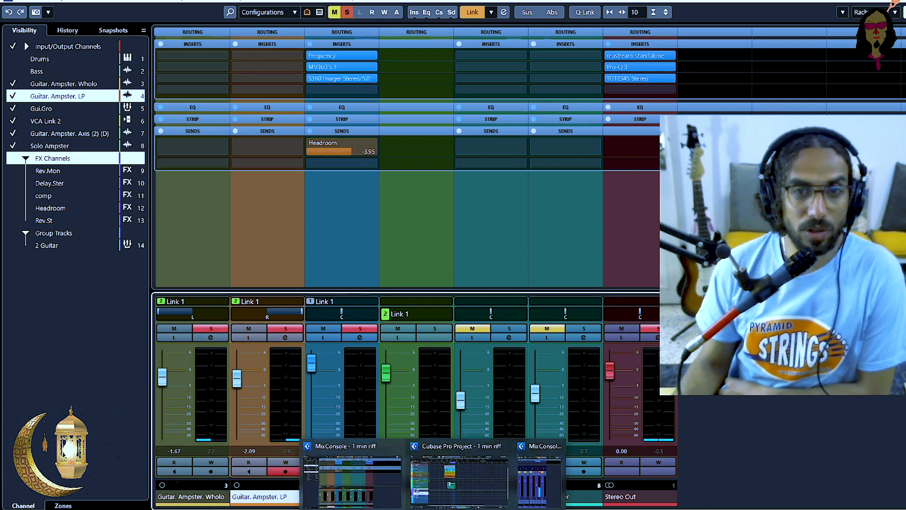
left_click(543, 496)
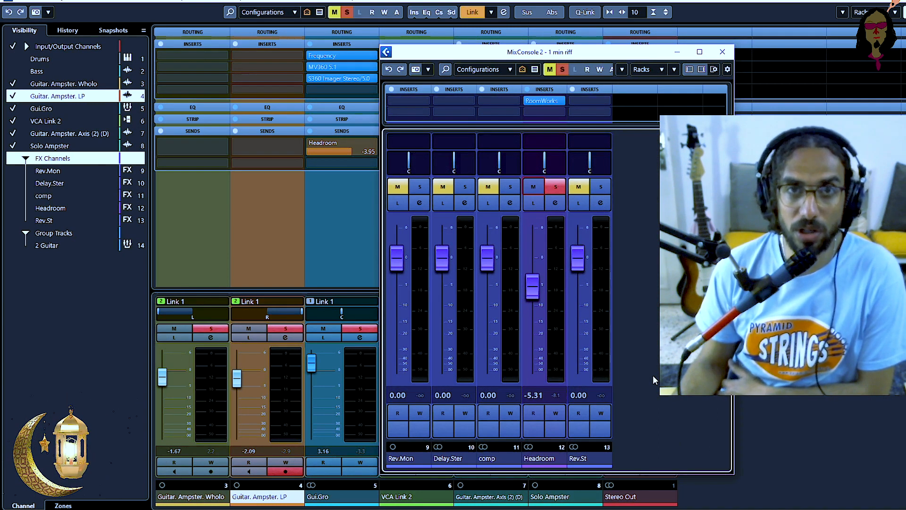
left_click(676, 55)
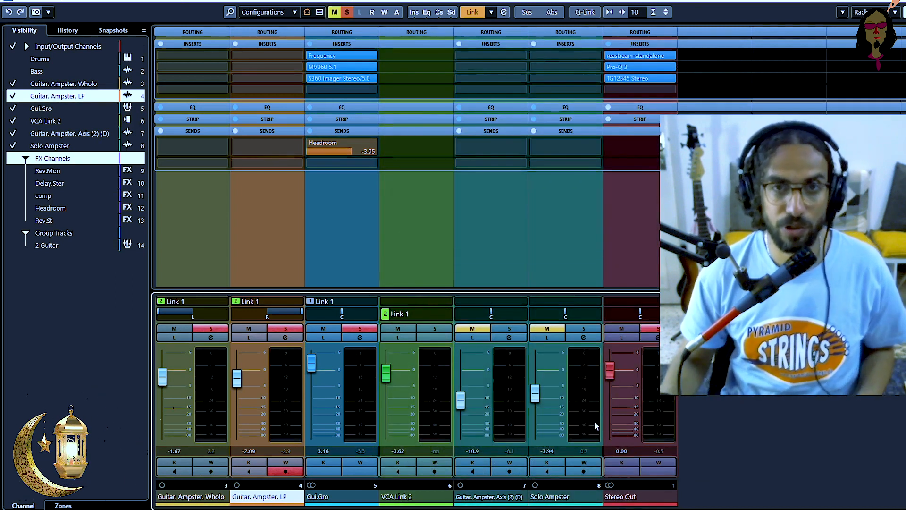
- Isolate the Guitar. Ampster. Axis (2) (D) channel by muting the linked guitars, and set its Headroom send to -6.37 dB
left_click(472, 329)
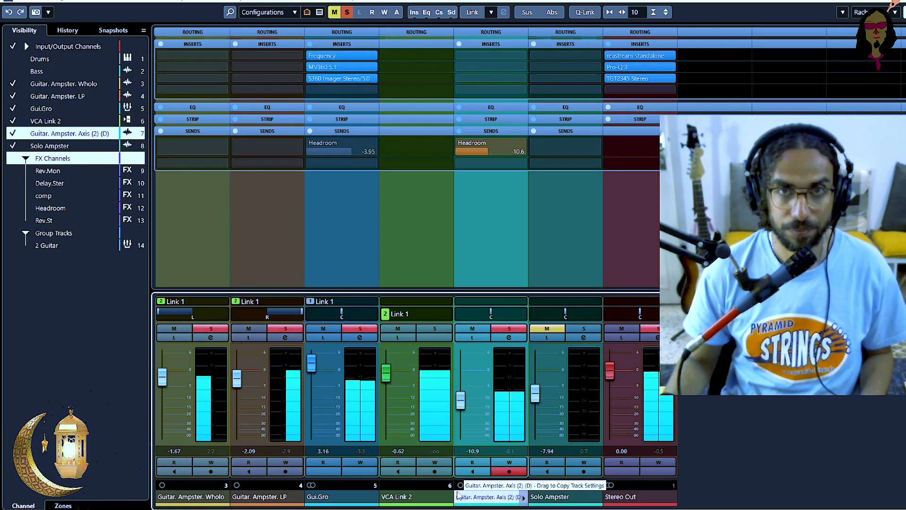
left_click(395, 330)
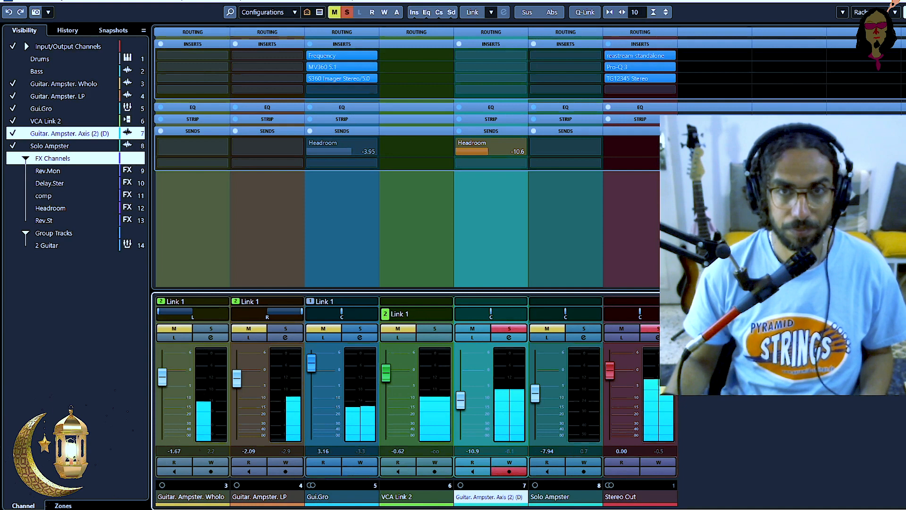
left_click(533, 484)
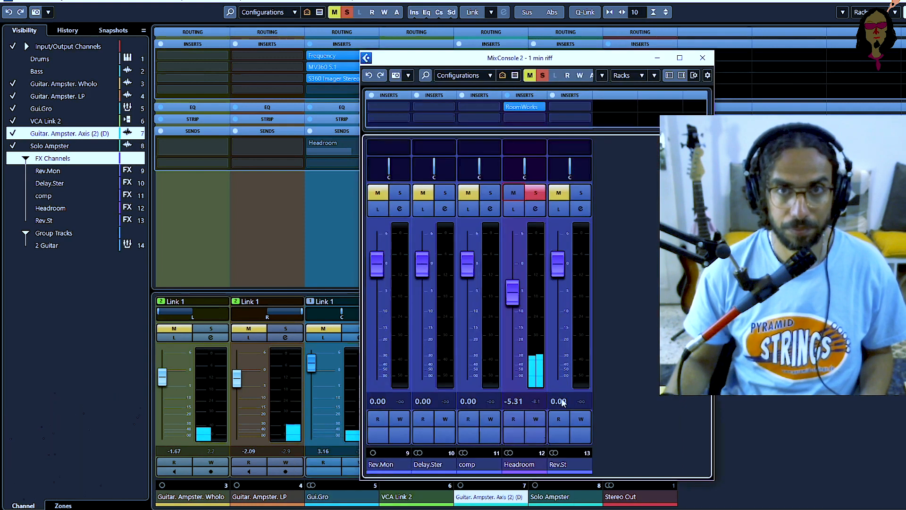
left_click(658, 58)
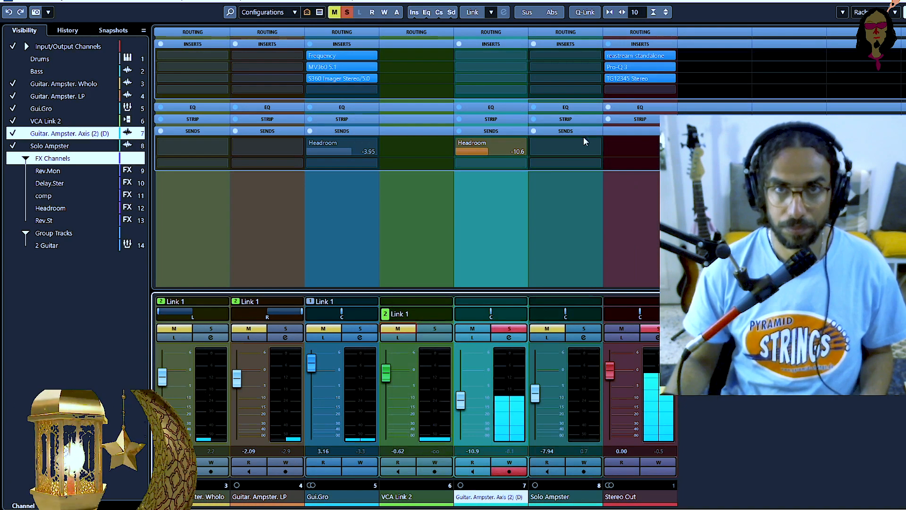
left_click(490, 149)
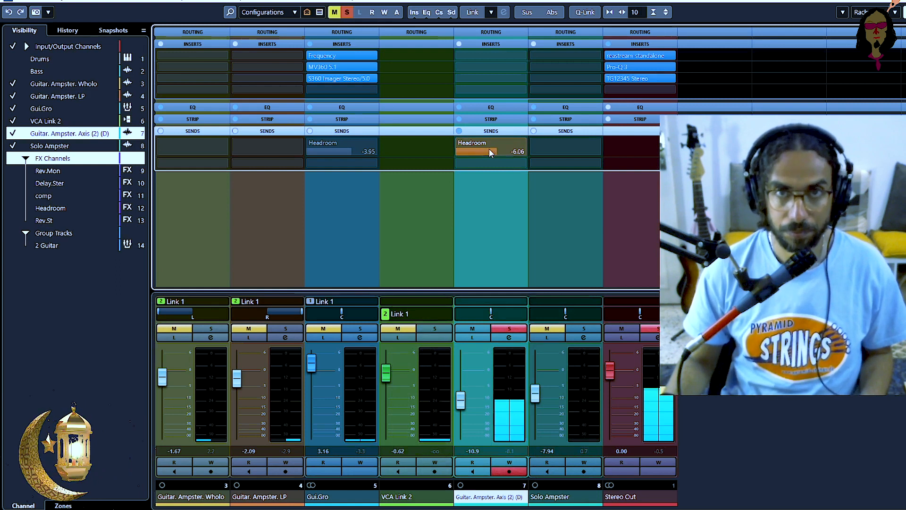
scroll(489, 149, "down", 1)
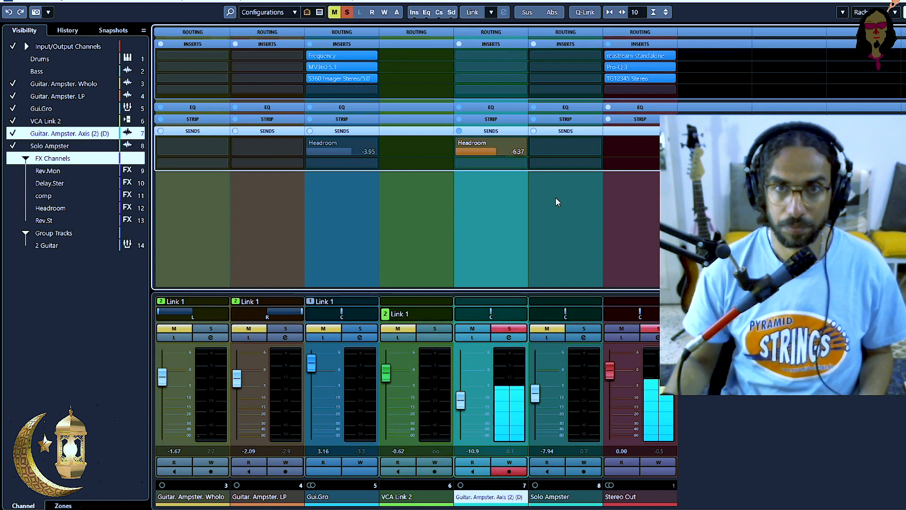
- Add an active Headroom send at 0.00 dB to Solo Ampster and audition that channel with the Axis guitar muted
left_click(547, 144)
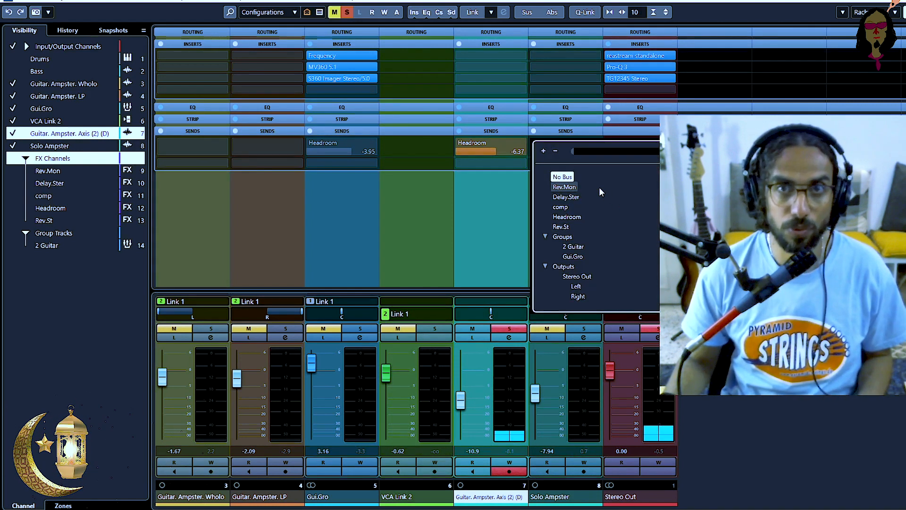
left_click(587, 217)
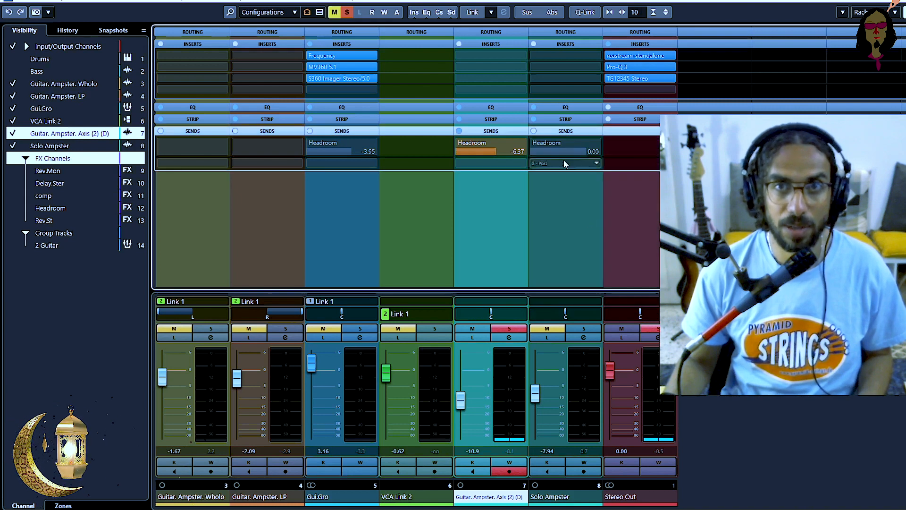
left_click(534, 142)
left_click_drag(531, 142, 532, 143)
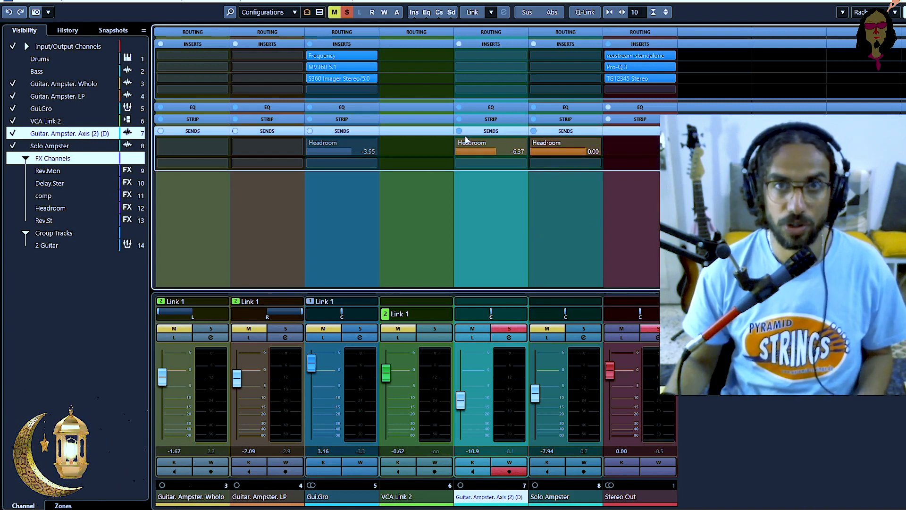
left_click(477, 326)
left_click(542, 328)
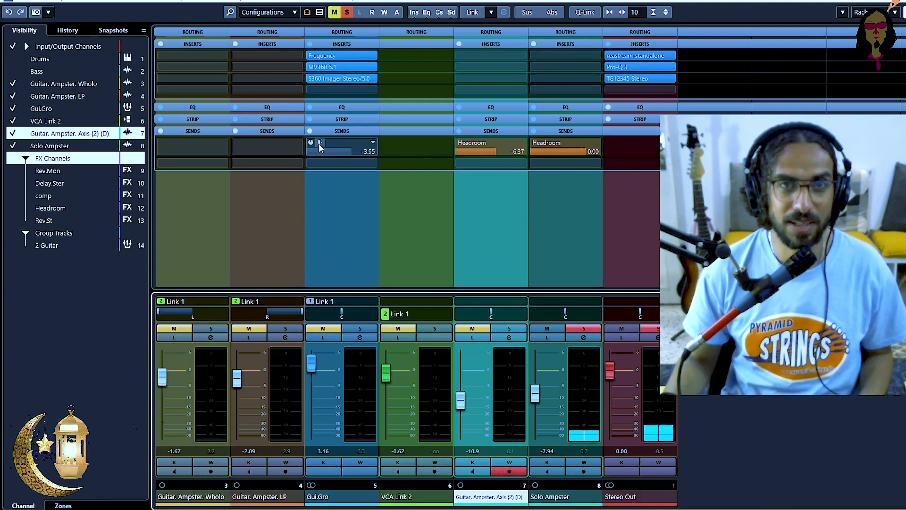
- Reactivate Gui.Gro's Headroom send and bring the Axis, Gui.Gro and linked guitar channels back into playback
left_click(306, 142)
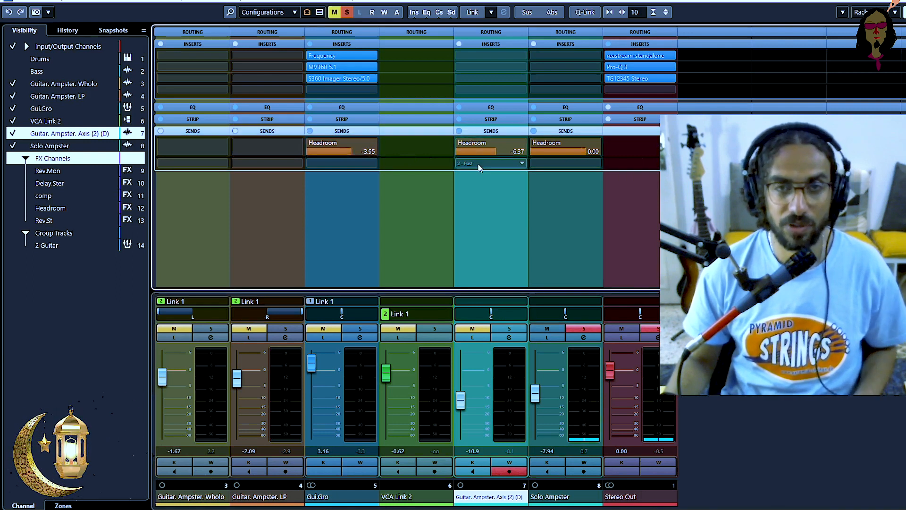
key("s")
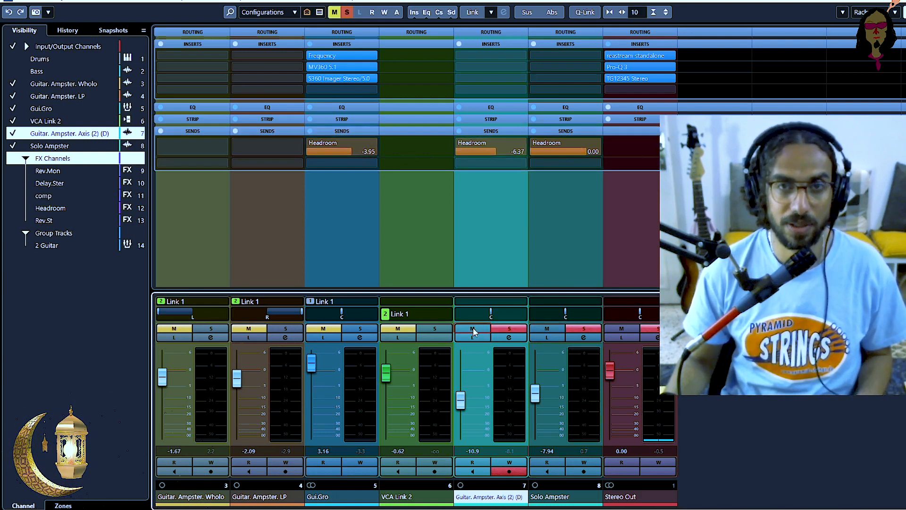
left_click(361, 328)
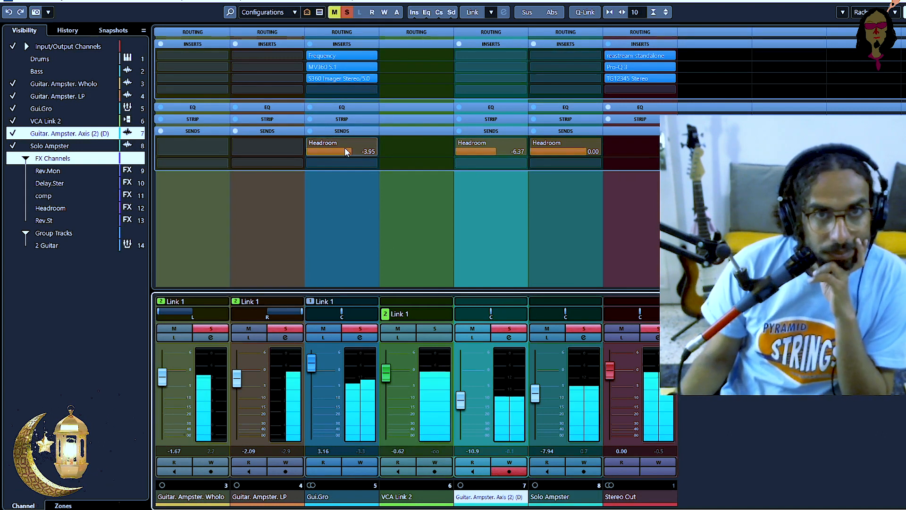
- Lower the Headroom sends to -4.27 dB on Gui.Gro and -7.66 dB on the Axis guitar
scroll(347, 151, "down", 1)
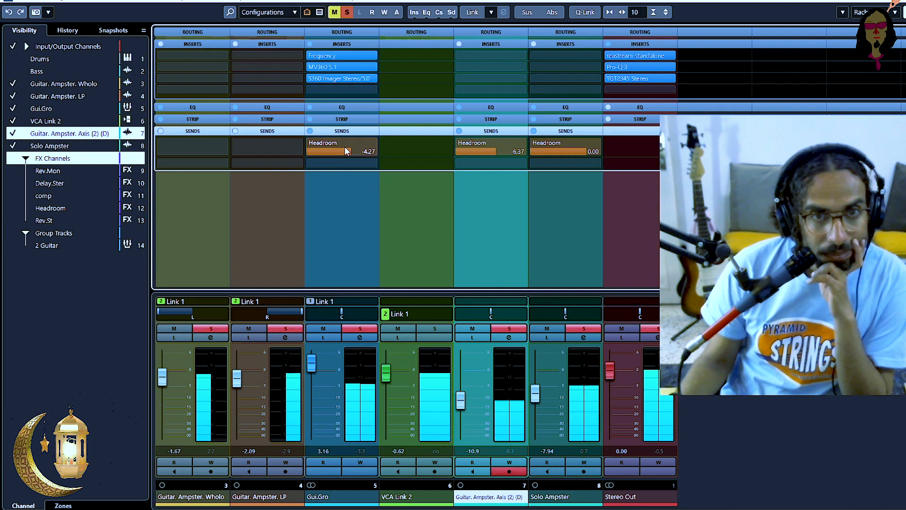
scroll(490, 152, "down", 4)
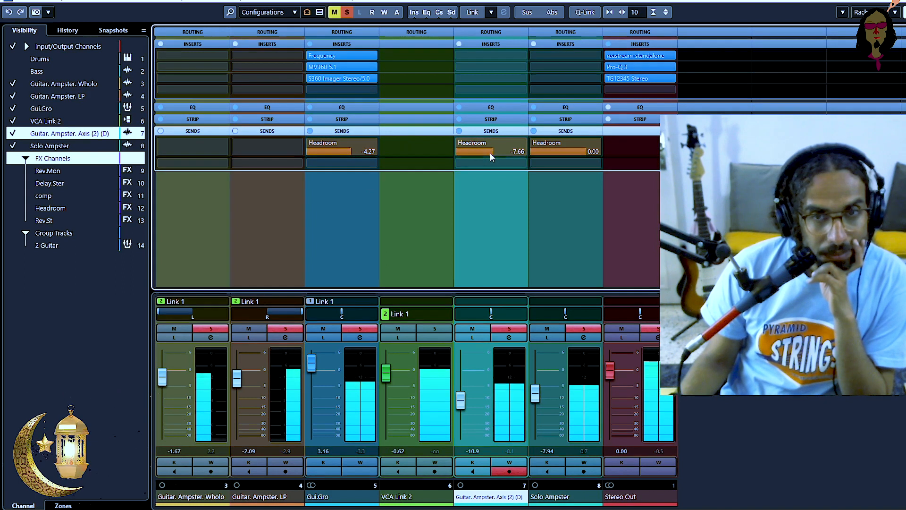
- Balance the channel levels during playback, setting Solo Ampster to -7.61 dB and the Axis guitar to -7.29 dB
scroll(536, 392, "down", 3)
scroll(536, 397, "down", 5)
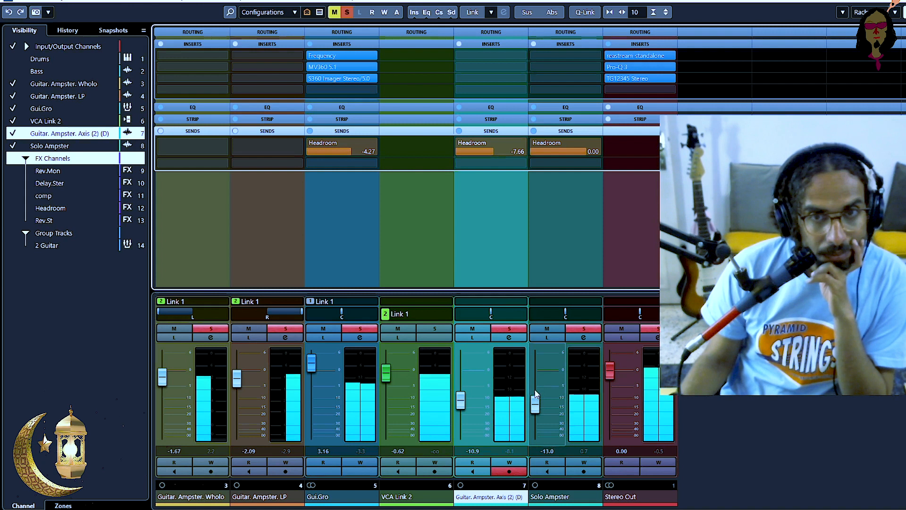
scroll(535, 394, "down", 5)
scroll(535, 393, "up", 5)
scroll(536, 392, "up", 4)
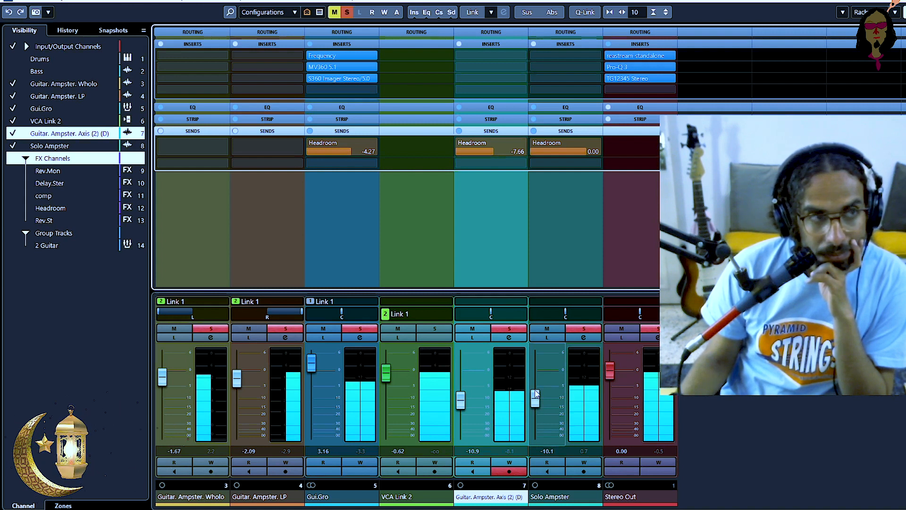
scroll(535, 394, "up", 1)
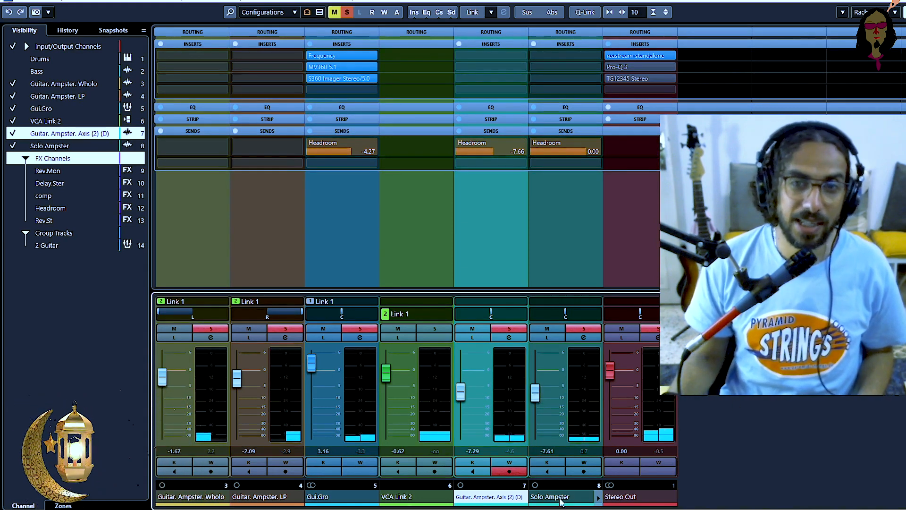
- Select the Solo Ampster channel and route its second send to Delay.Ster
left_click(560, 501)
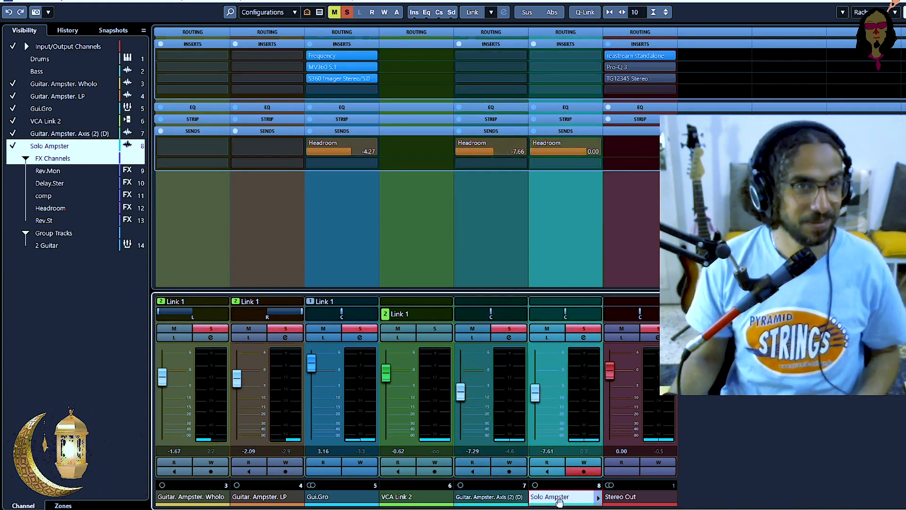
left_click(565, 162)
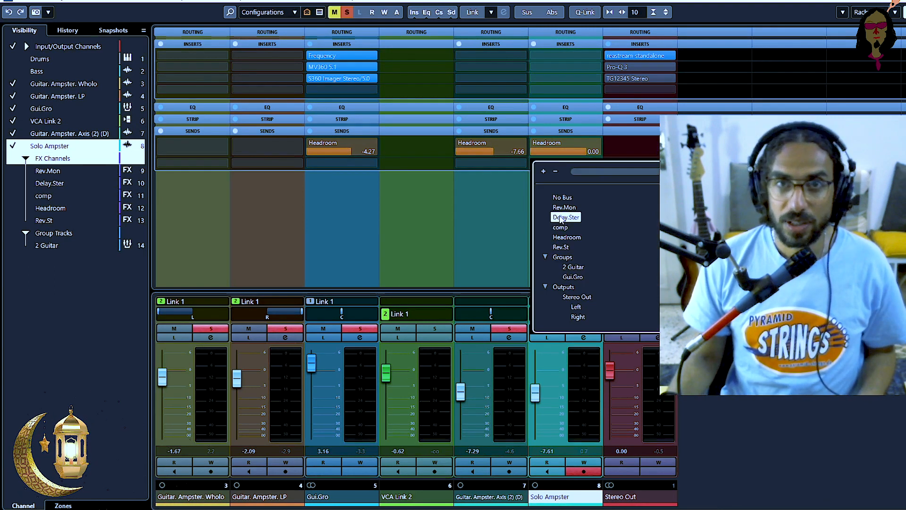
left_click(561, 218)
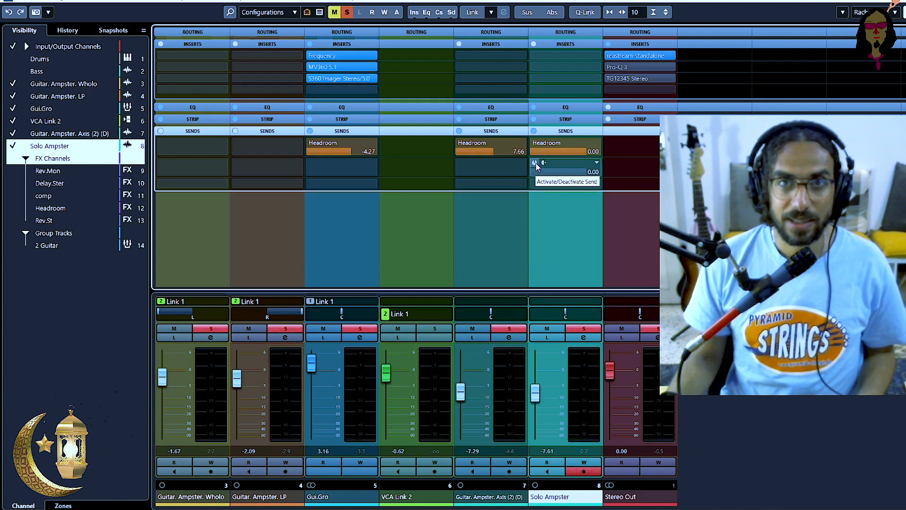
- Activate Solo Ampster's Delay.Ster send and mute the Axis, Gui.Gro and linked guitar channels so only the solo guitar remains audible among the guitars
left_click(536, 164)
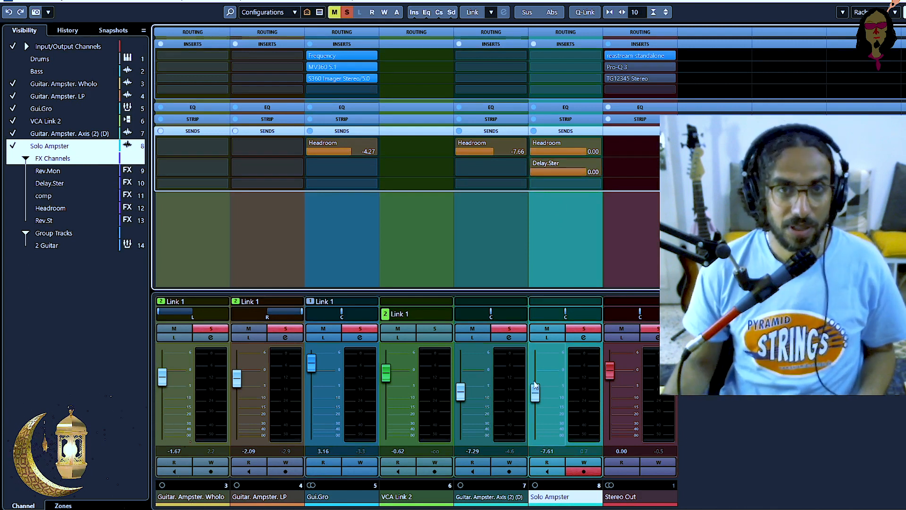
left_click(468, 327)
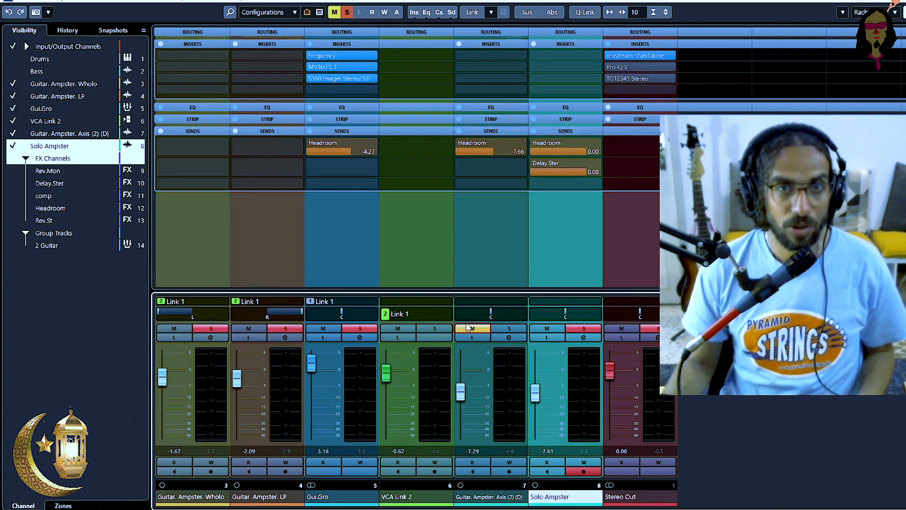
left_click(432, 329)
left_click(401, 329)
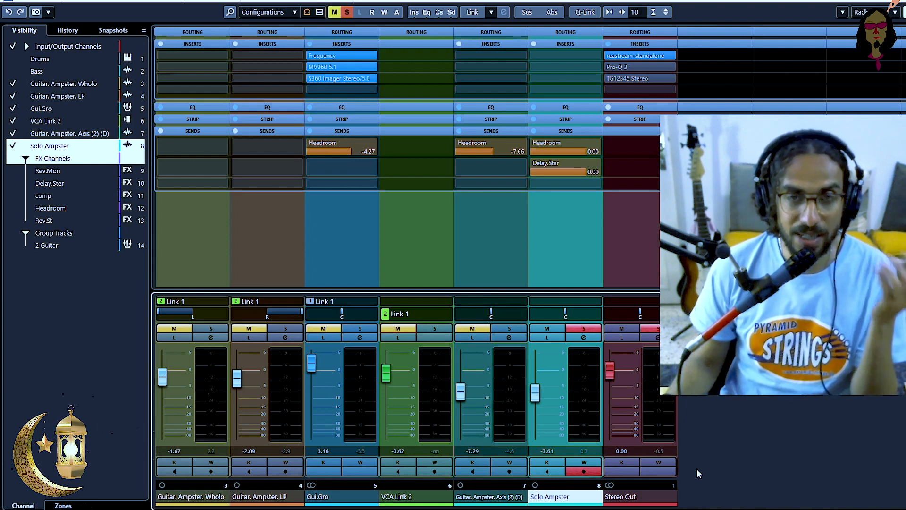
- Bring up the FX channels in MixConsole 2 and insert the Timeless 2 delay on Delay.Ster
mouse_move(434, 509)
left_click(559, 499)
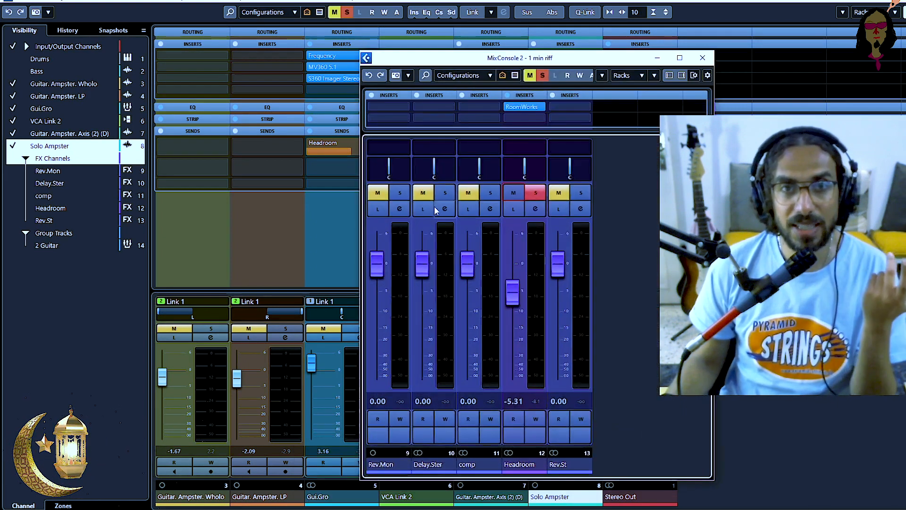
left_click(432, 106)
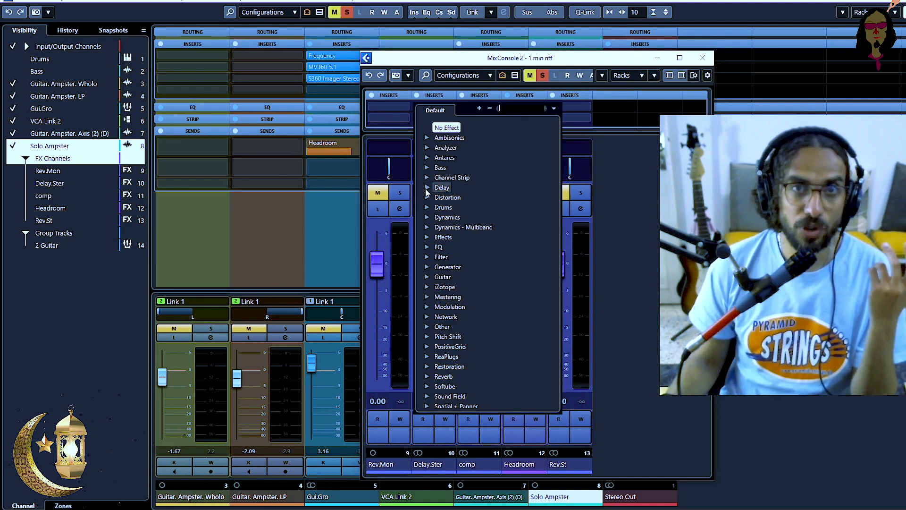
left_click(426, 187)
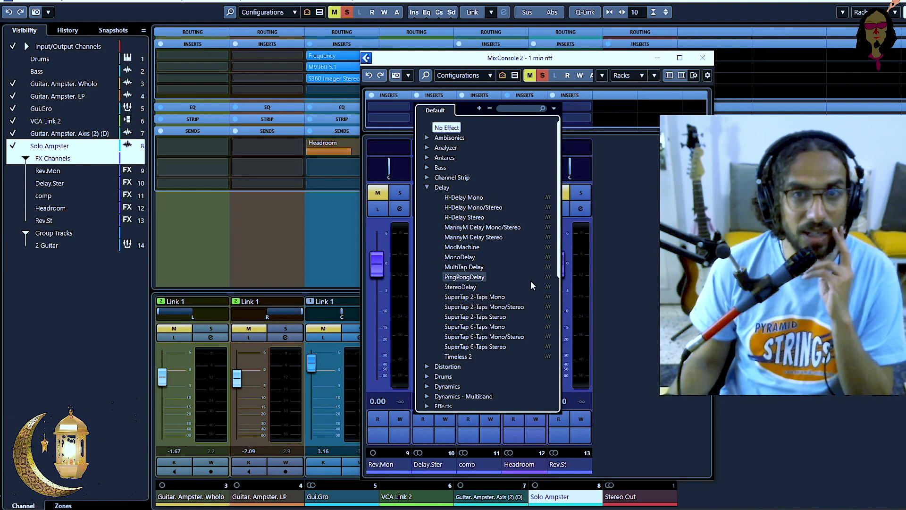
left_click(518, 355)
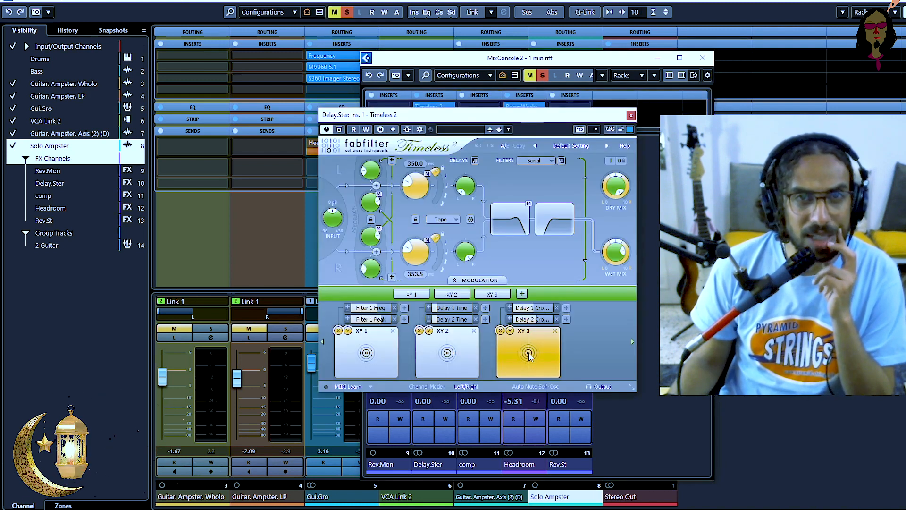
- Check the preset browser and MIDI Learn mode of Timeless 2 on the Delay.Ster channel
left_click(451, 130)
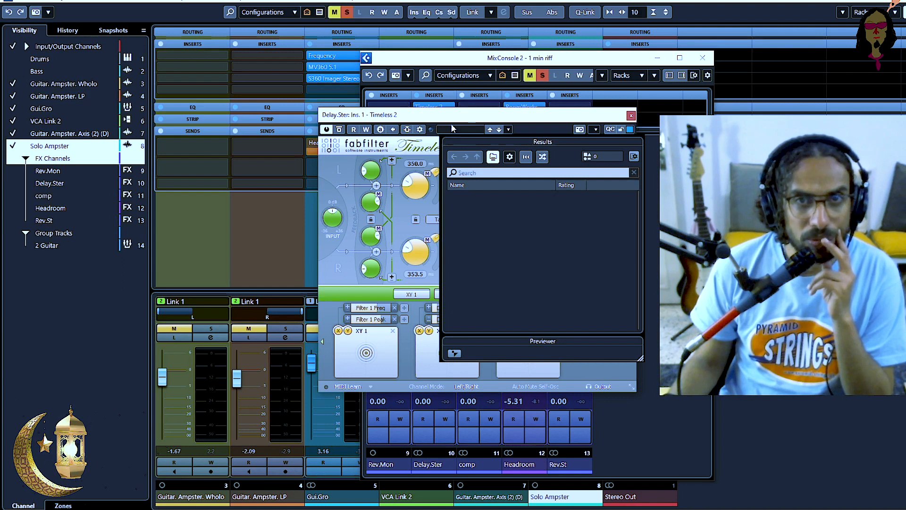
left_click(454, 118)
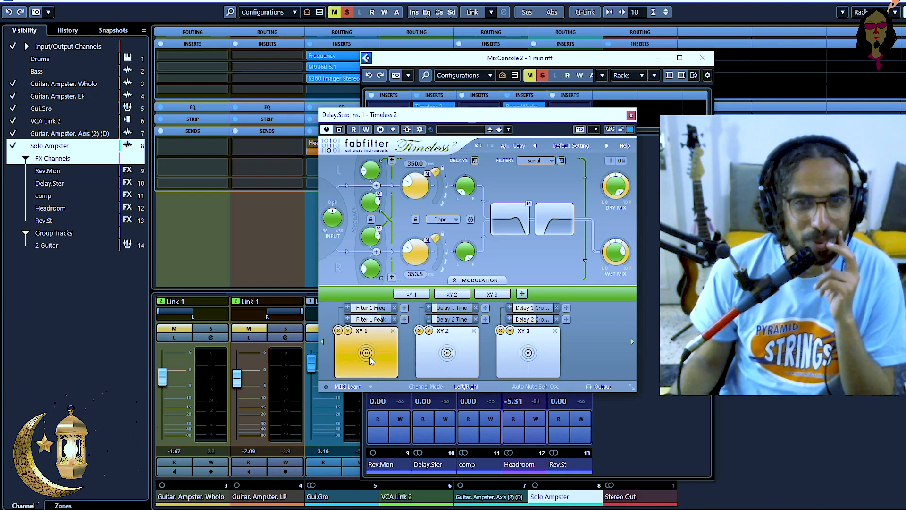
left_click(338, 387)
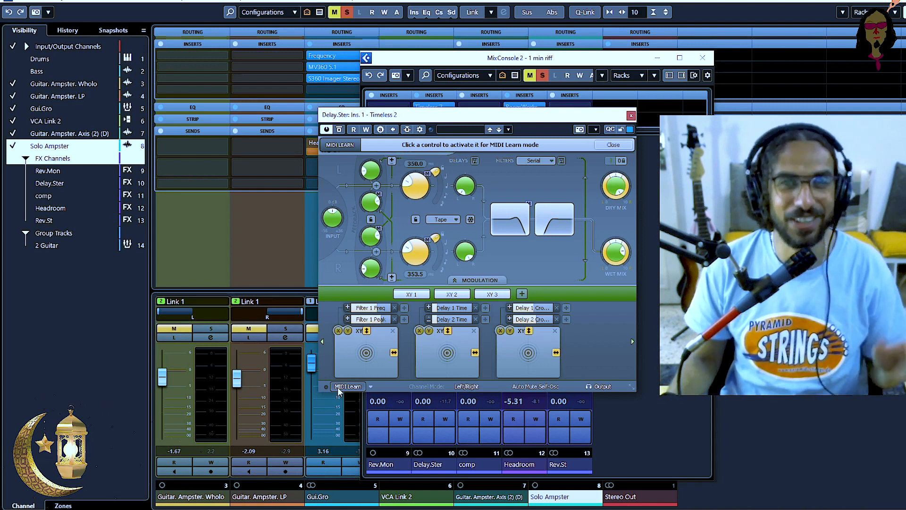
left_click(467, 127)
left_click(458, 129)
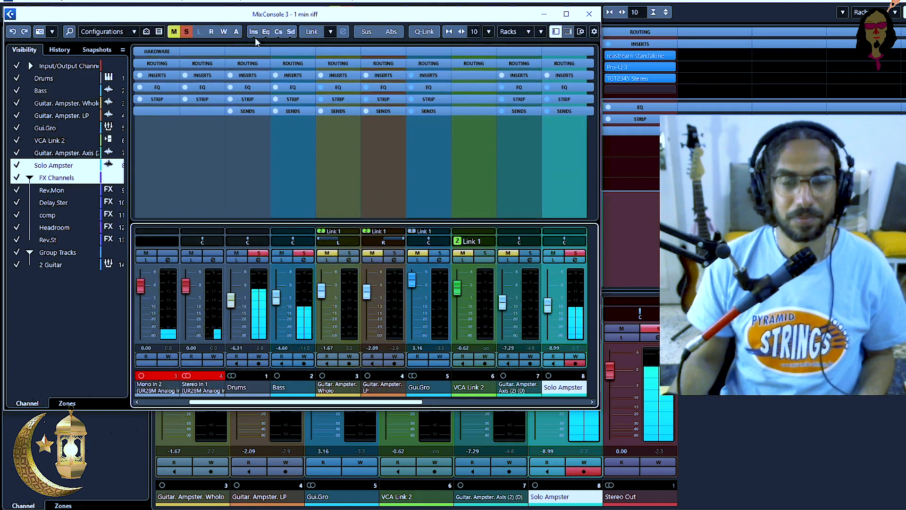
- Close MixConsole 3, reopen the FX channels in MixConsole 2 and lower the Delay.Ster level to -1.28 dB during playback
left_click(589, 14)
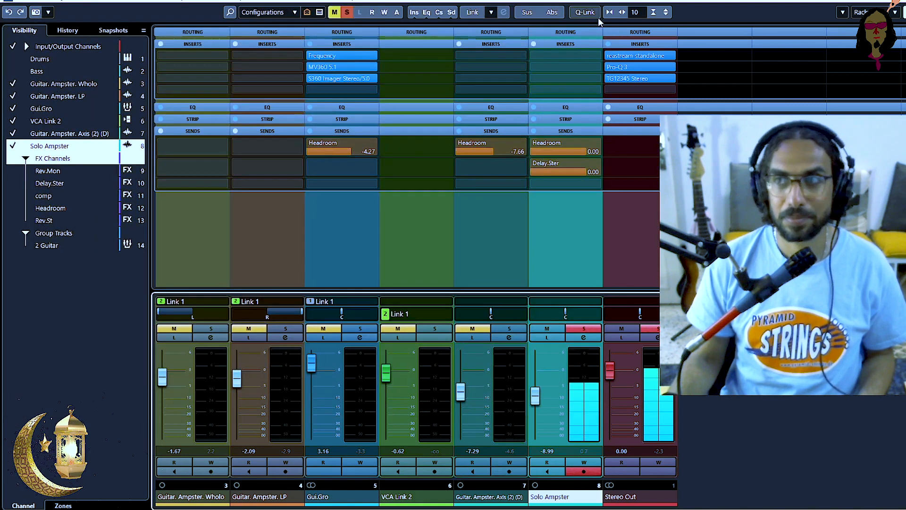
left_click(237, 1)
mouse_move(214, 1)
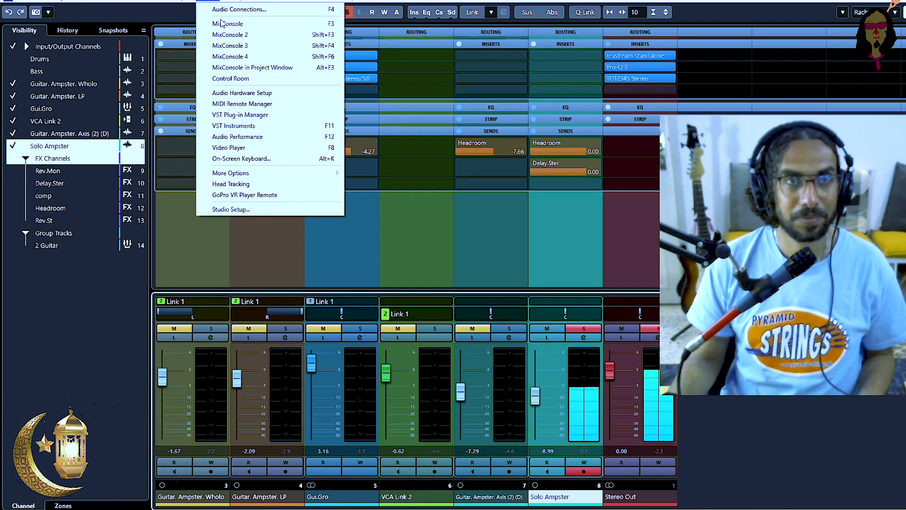
left_click(237, 34)
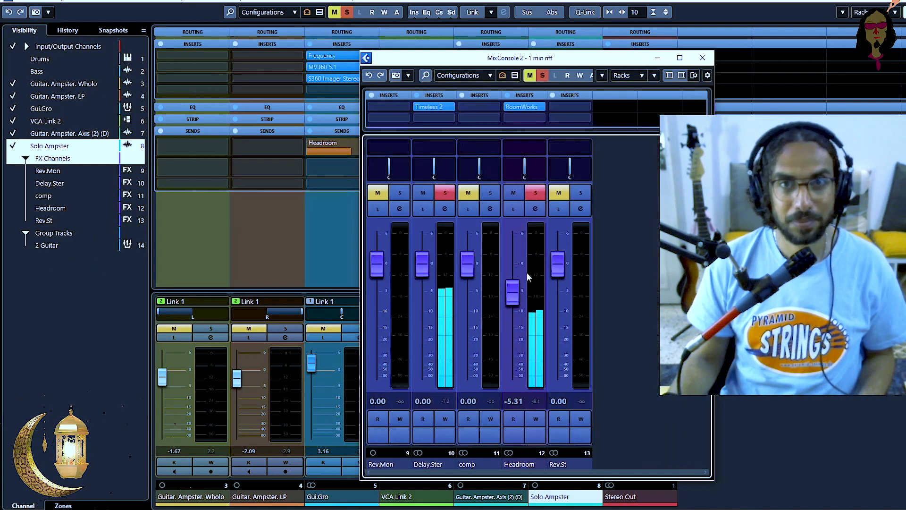
scroll(427, 289, "down", 7)
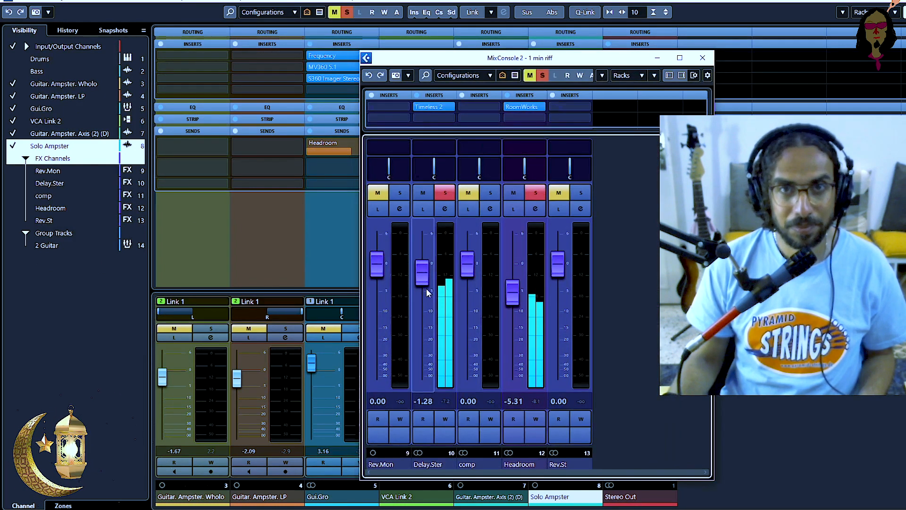